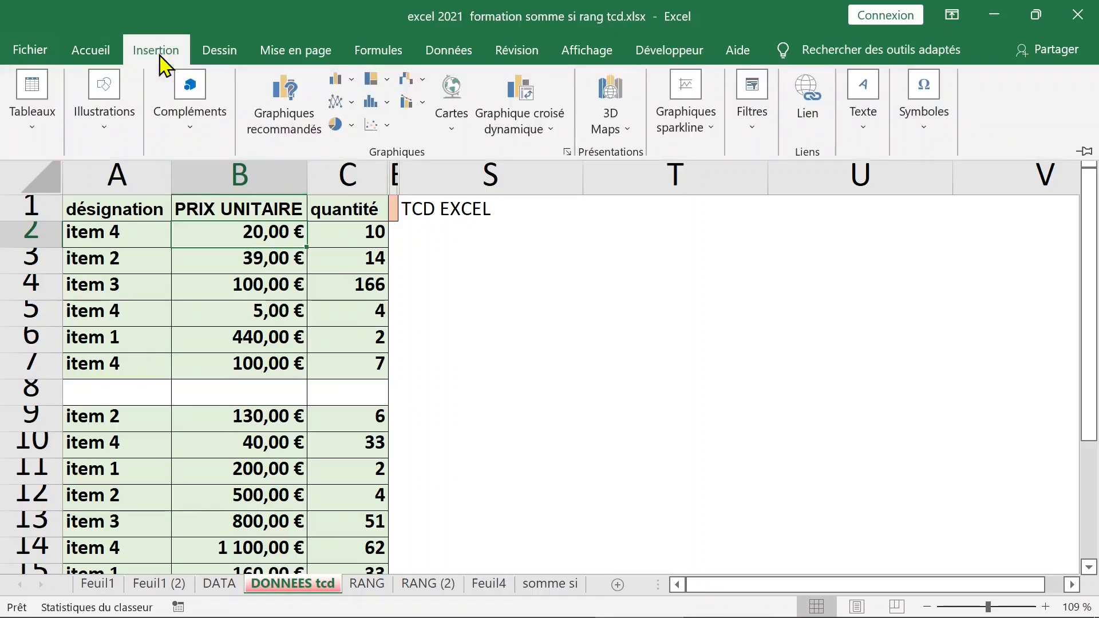
Start a pivot table from 'DONNEES tcd'!$A$1:$C$7, placed on a new worksheet.
click(38, 102)
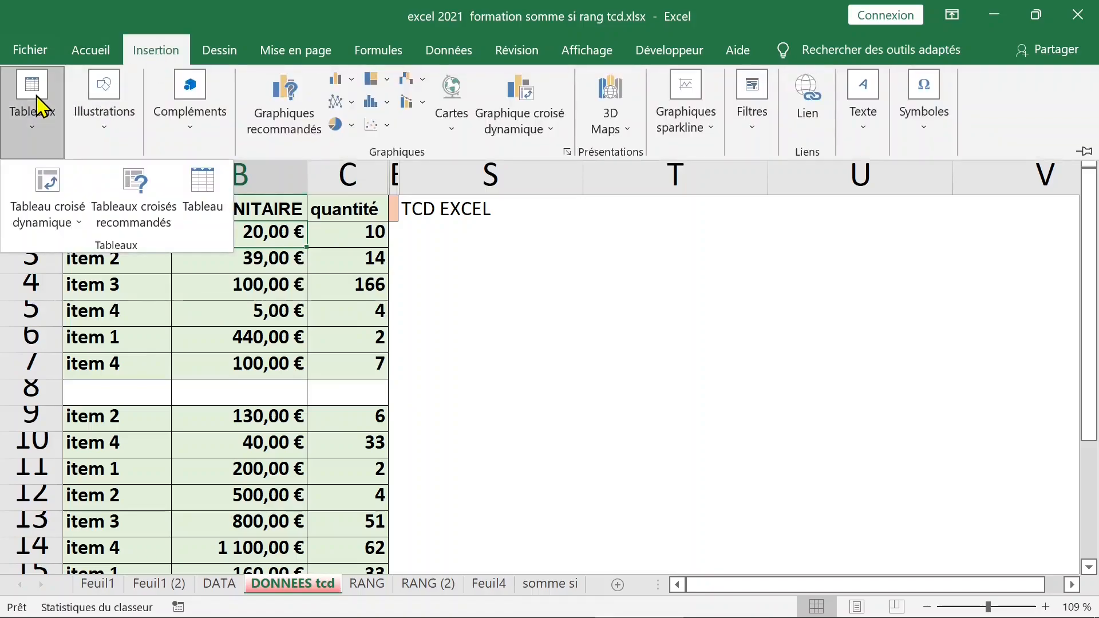
click(49, 183)
drag(104, 219, 340, 369)
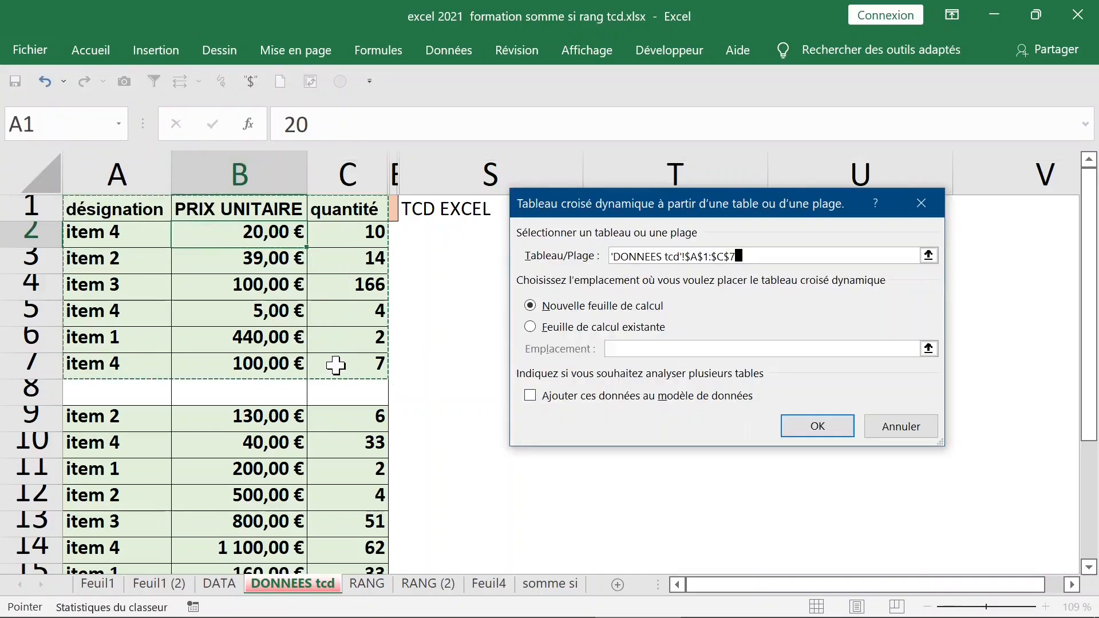
click(824, 430)
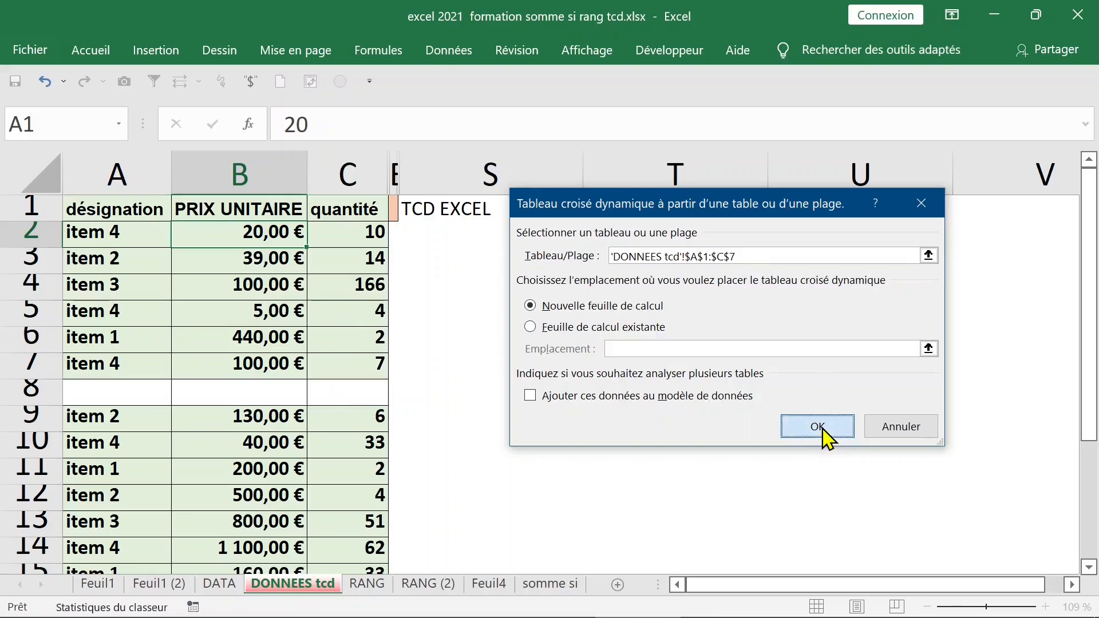
Build a Feuil2 pivot counting désignation per item (total 6), then return to DONNEES tcd.
click(797, 428)
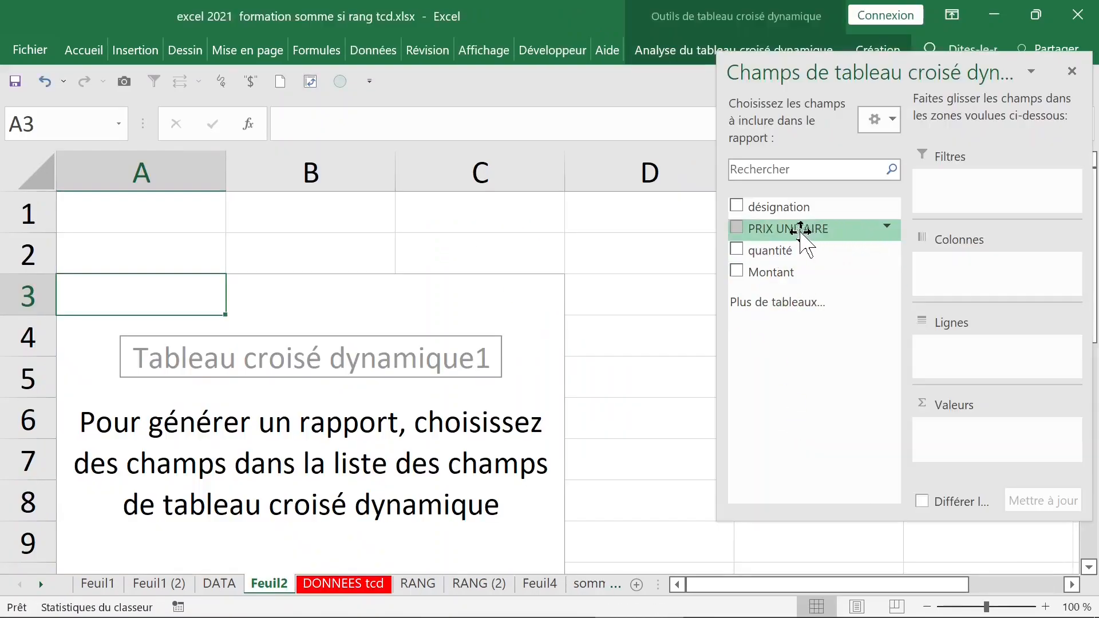
drag(775, 207, 953, 367)
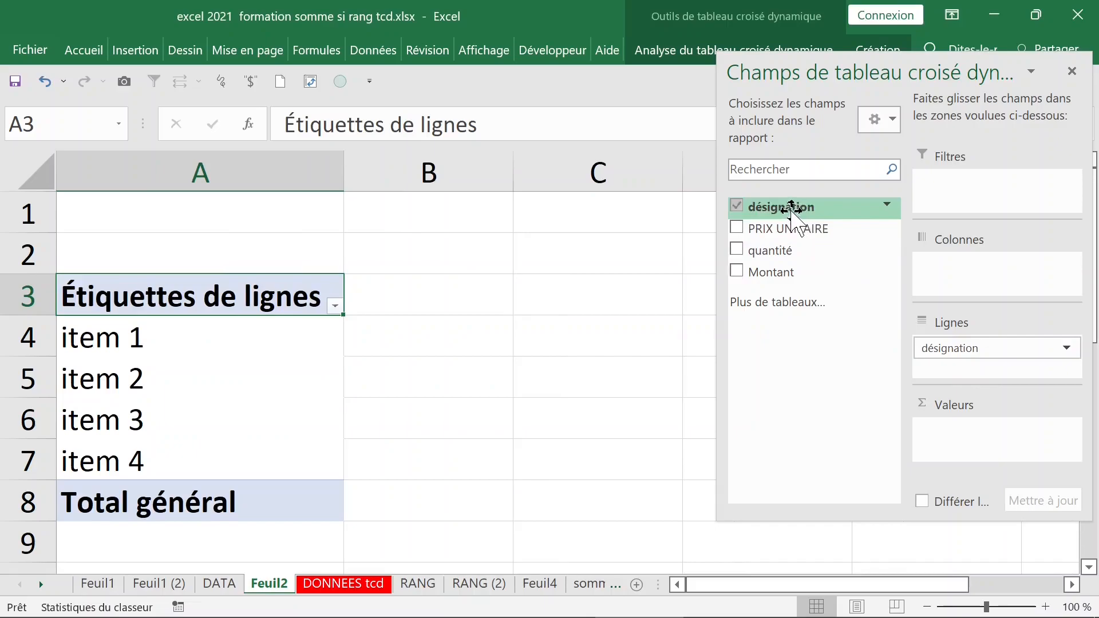
drag(792, 209, 972, 432)
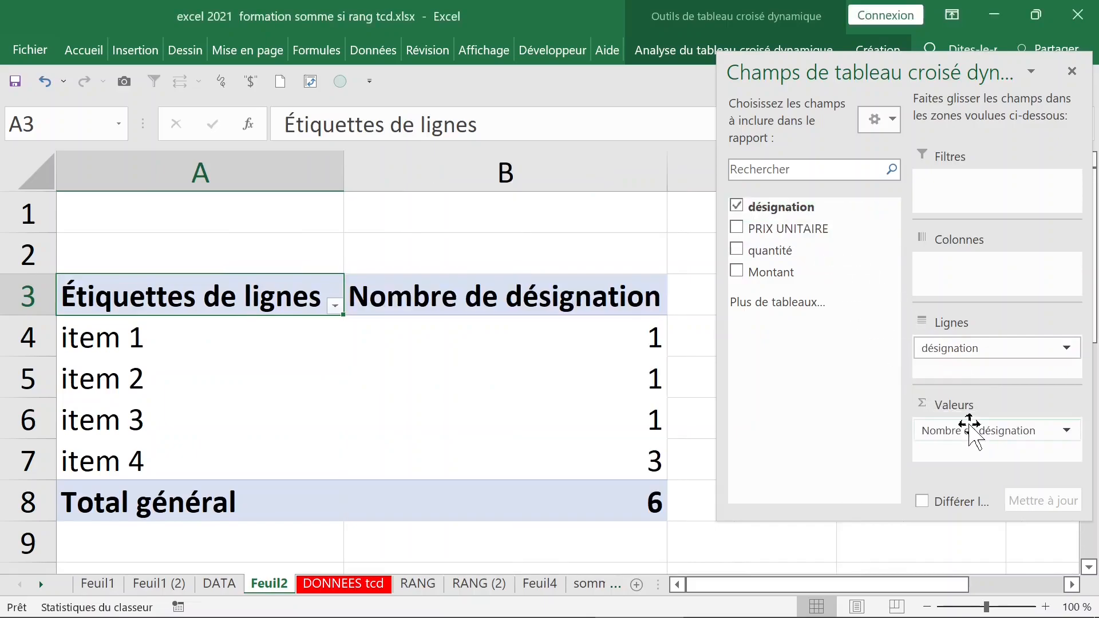
click(651, 492)
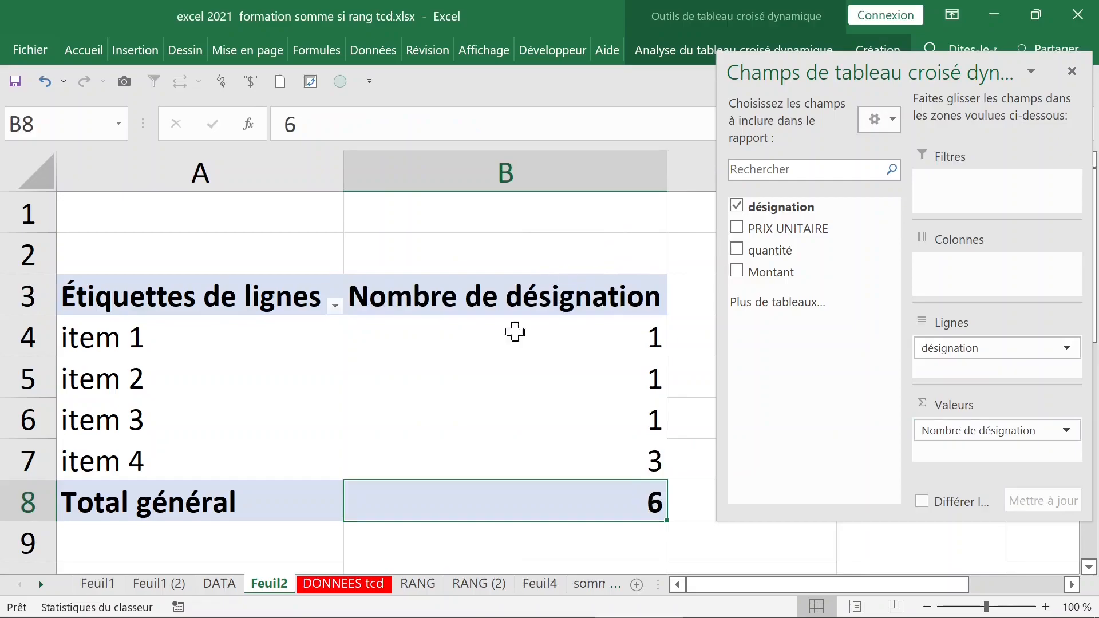
click(347, 584)
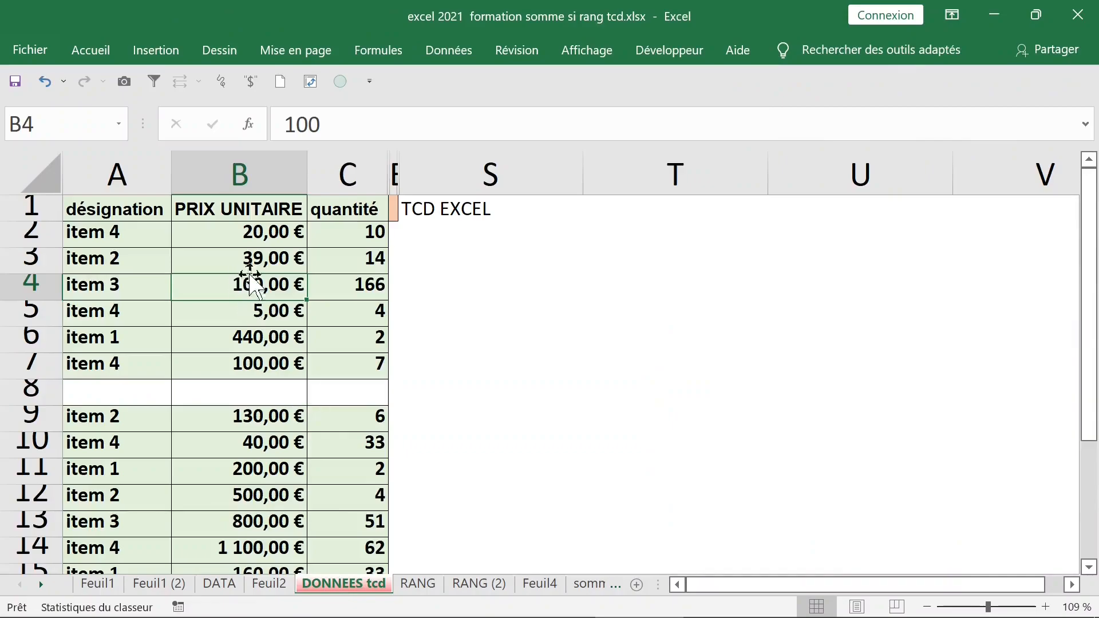
Delete the blank row 8 in DONNEES tcd so the item rows run without a gap.
drag(92, 203, 343, 362)
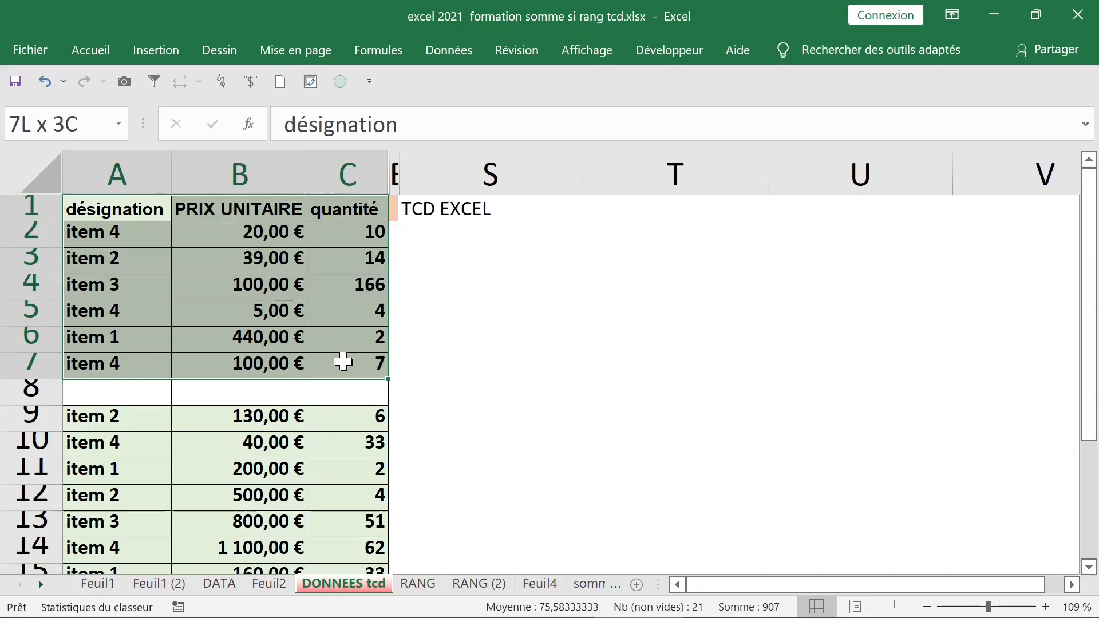
drag(98, 422, 310, 549)
scroll(287, 491, down, 4)
scroll(287, 491, up, 4)
click(31, 392)
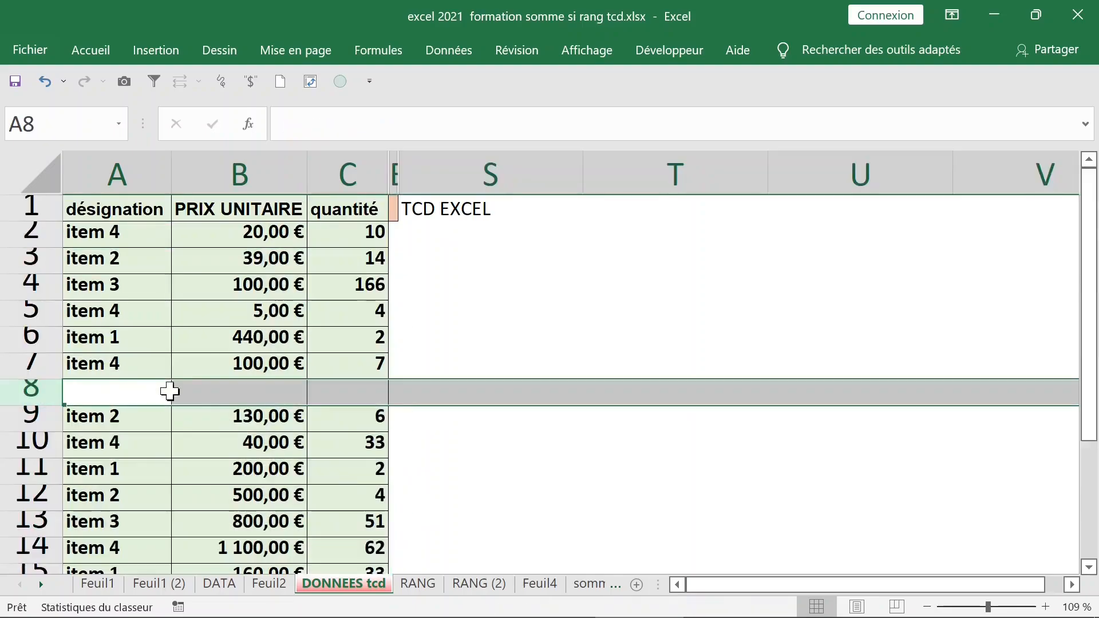
click(147, 392)
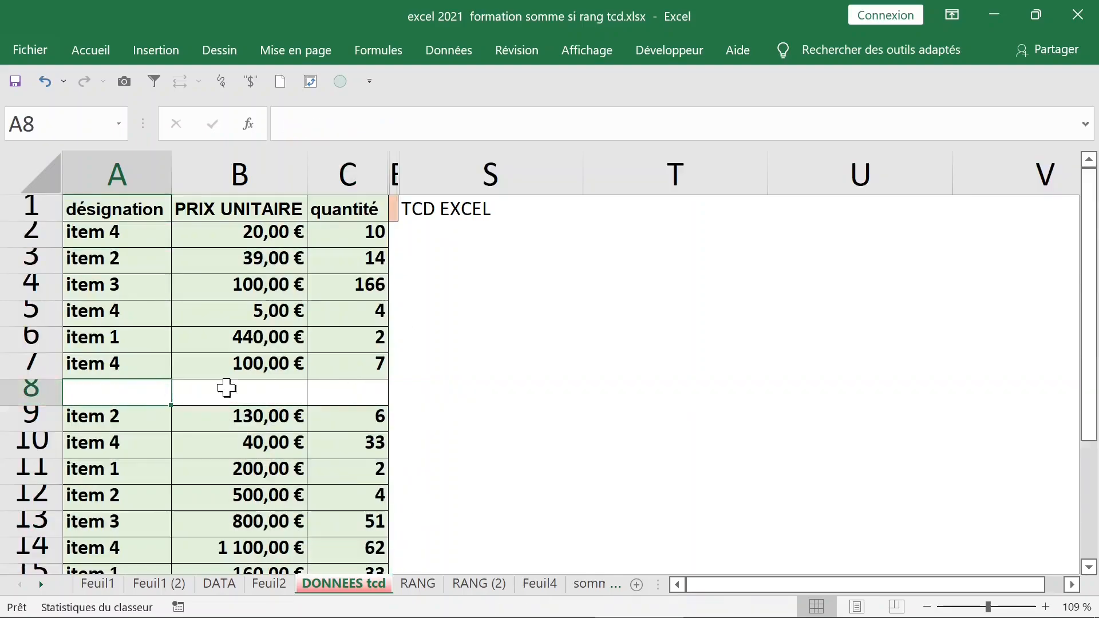
click(39, 390)
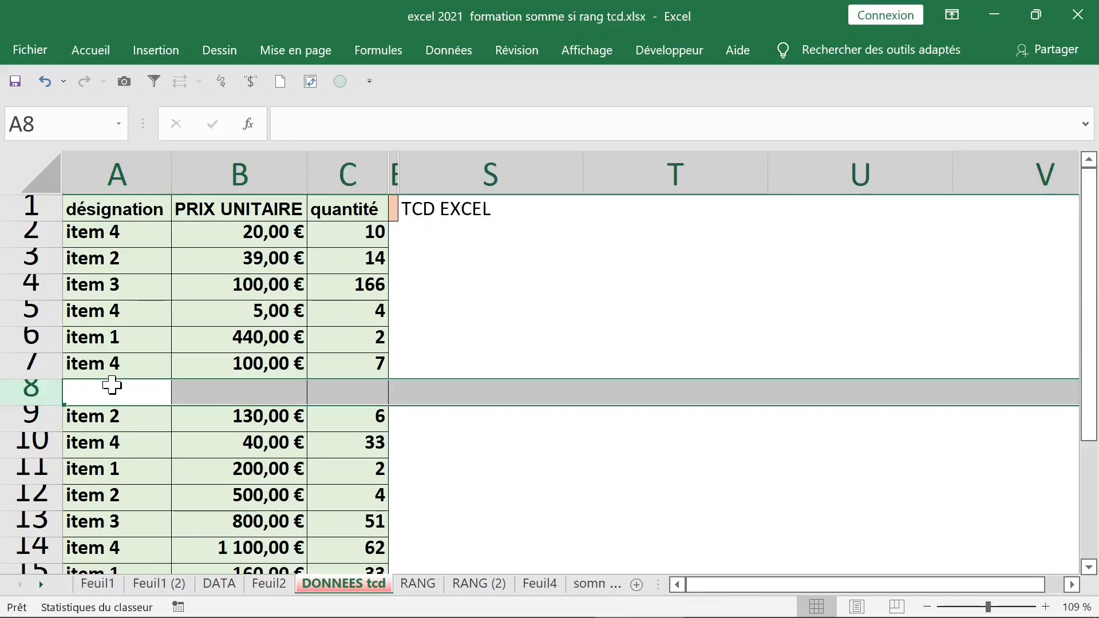
drag(356, 390, 122, 390)
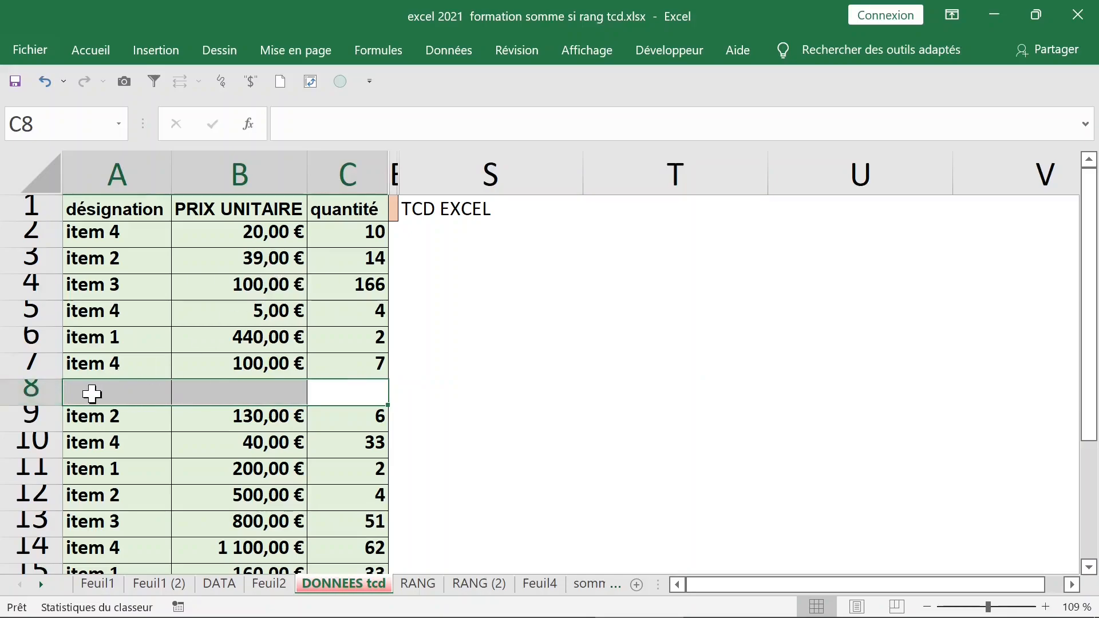
click(129, 391)
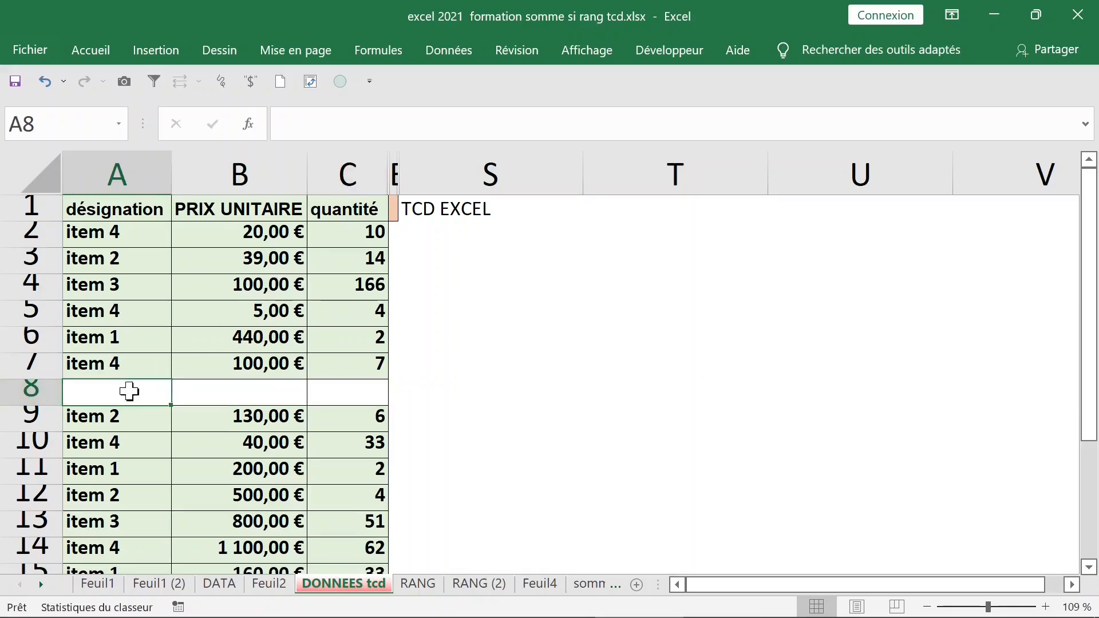
right_click(36, 391)
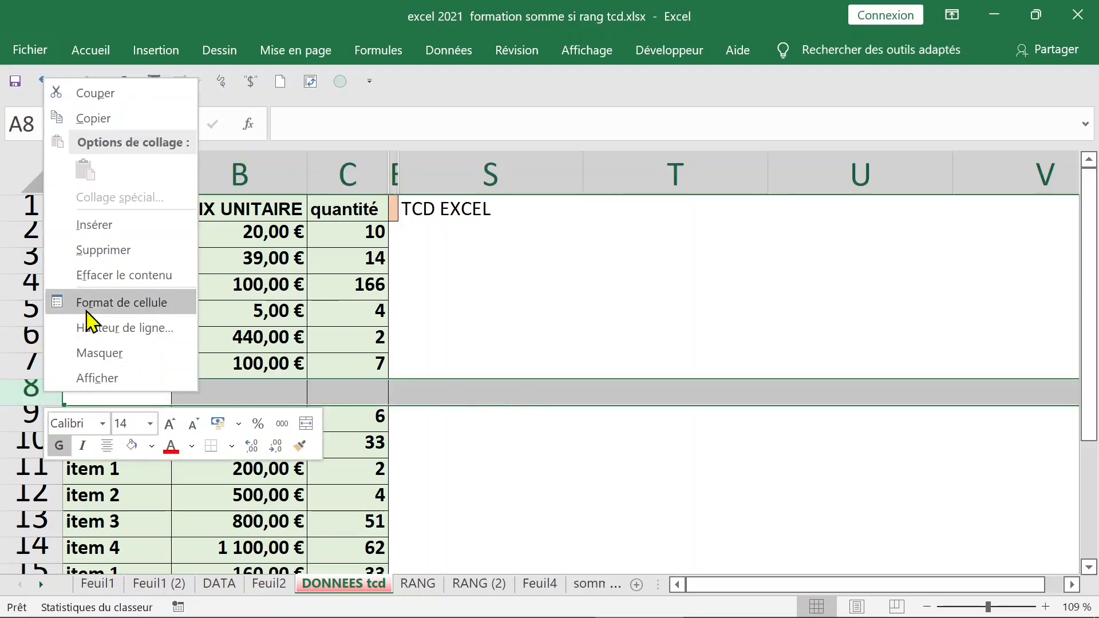
click(113, 258)
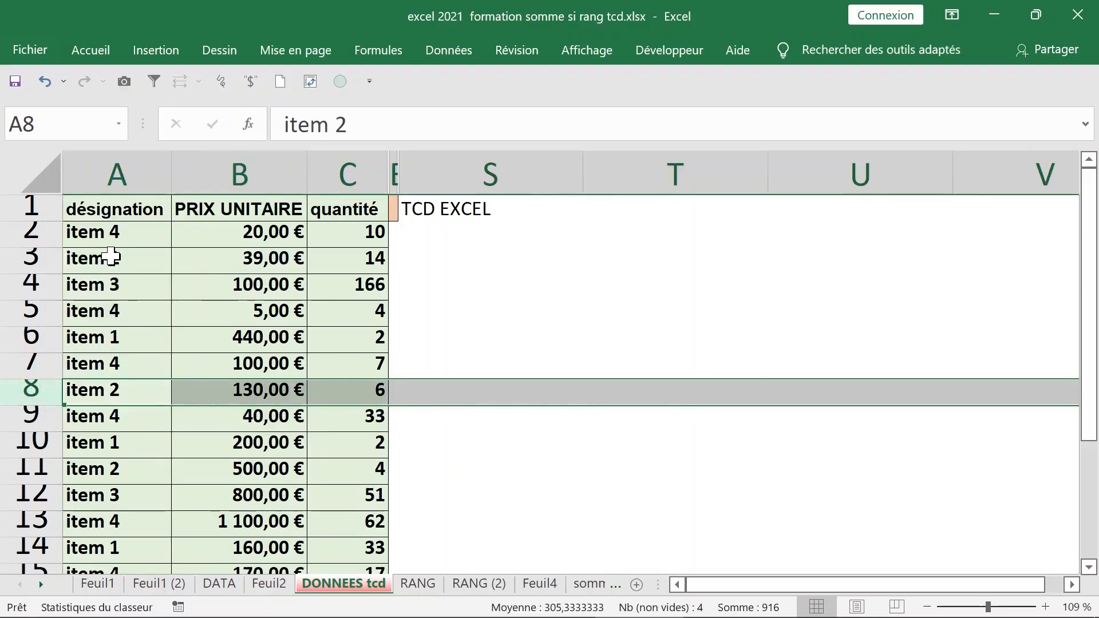
click(243, 336)
Go back to the Feuil2 pivot and close its field list.
click(270, 584)
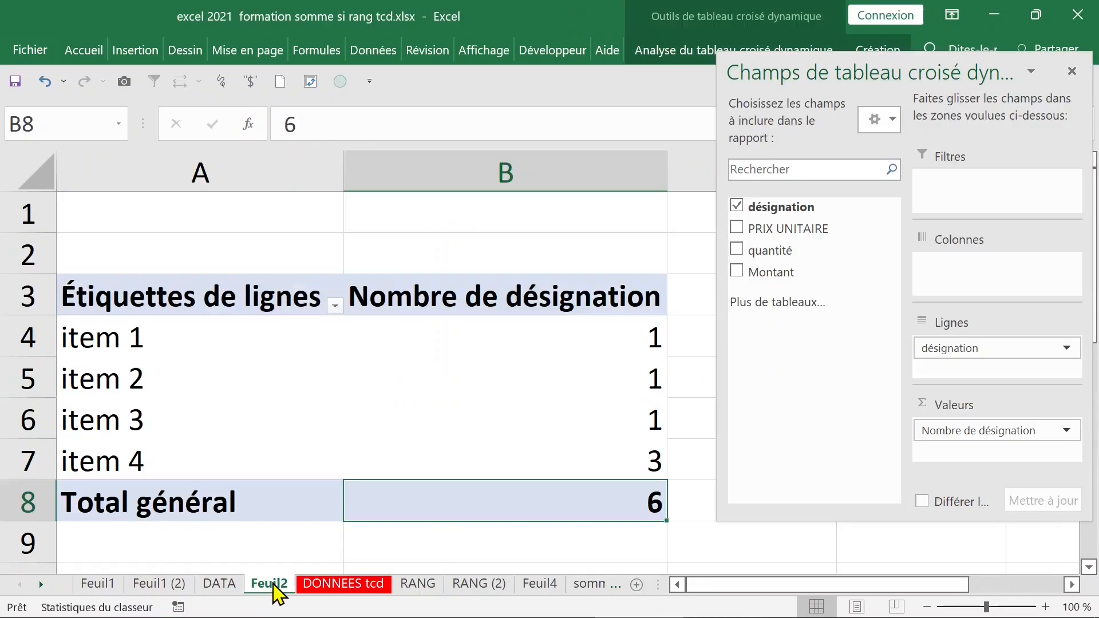
click(396, 371)
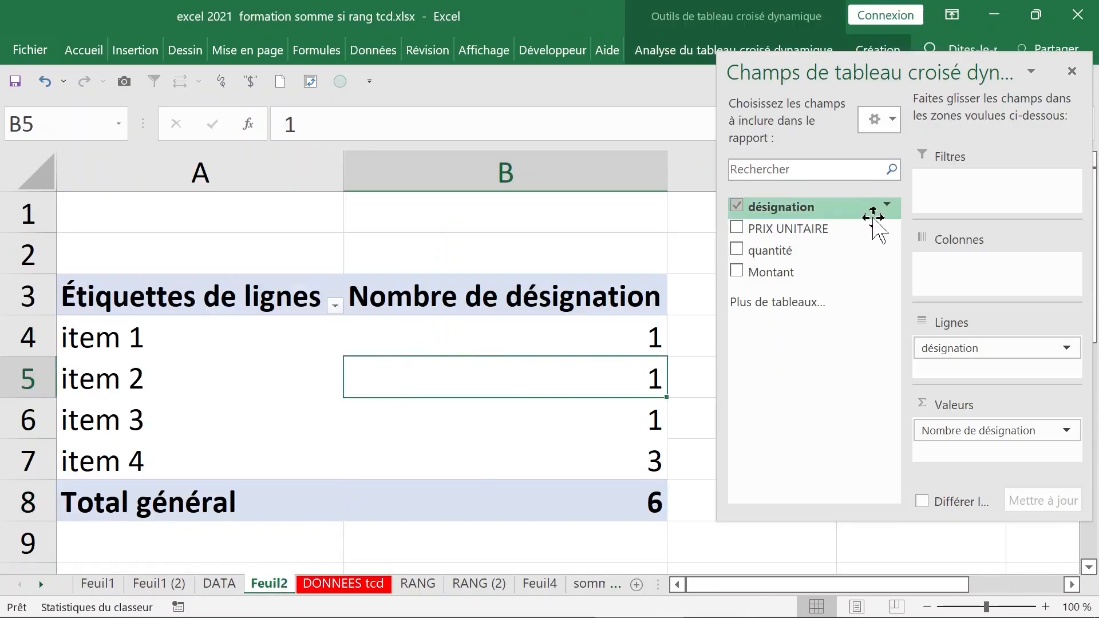
click(1072, 71)
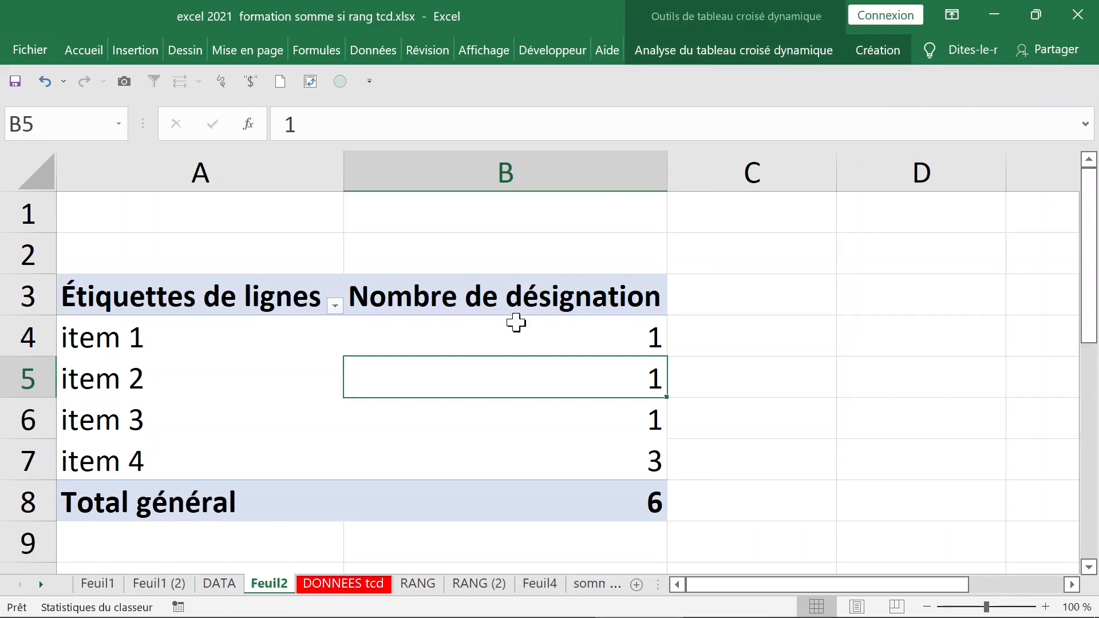
click(459, 331)
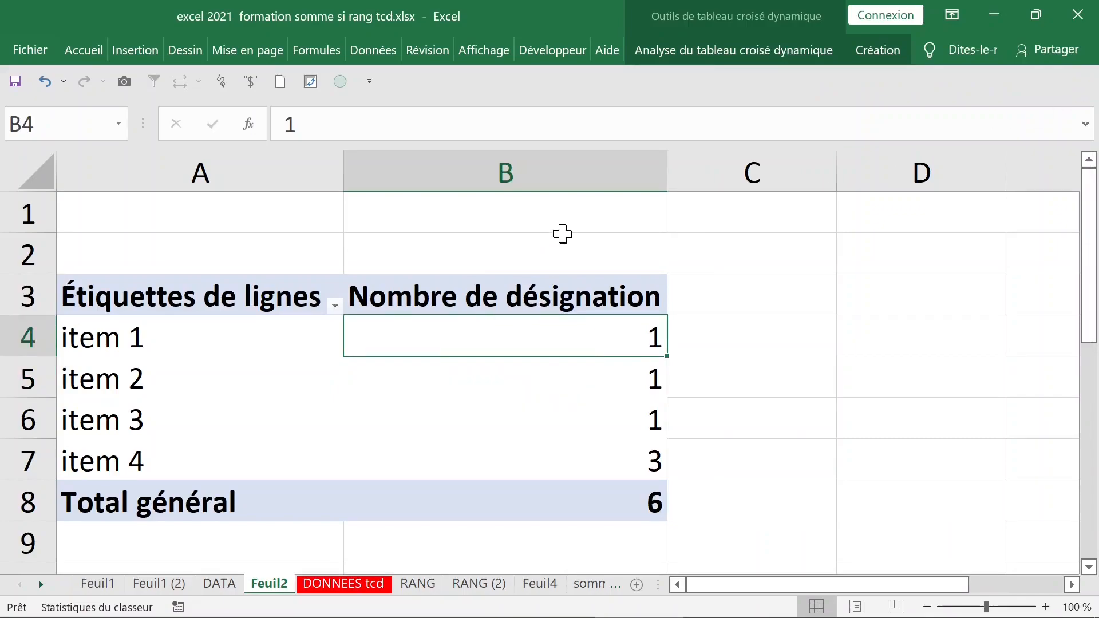
Change the pivot's source data to 'DONNEES tcd'!$A$1:$C$18, giving counts totalling 17.
click(752, 58)
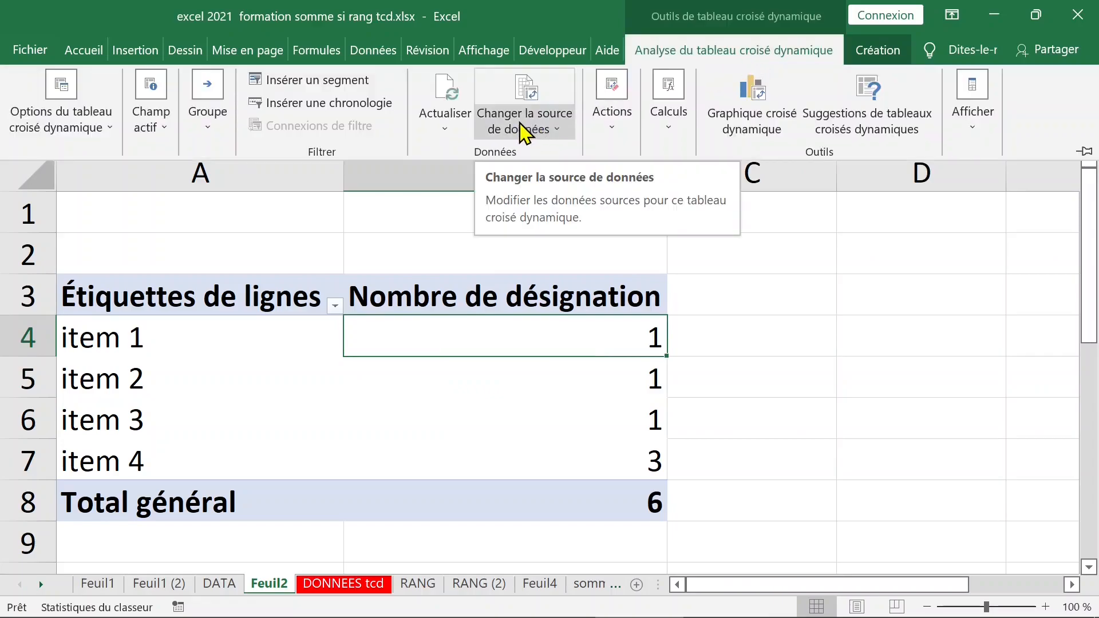
click(559, 131)
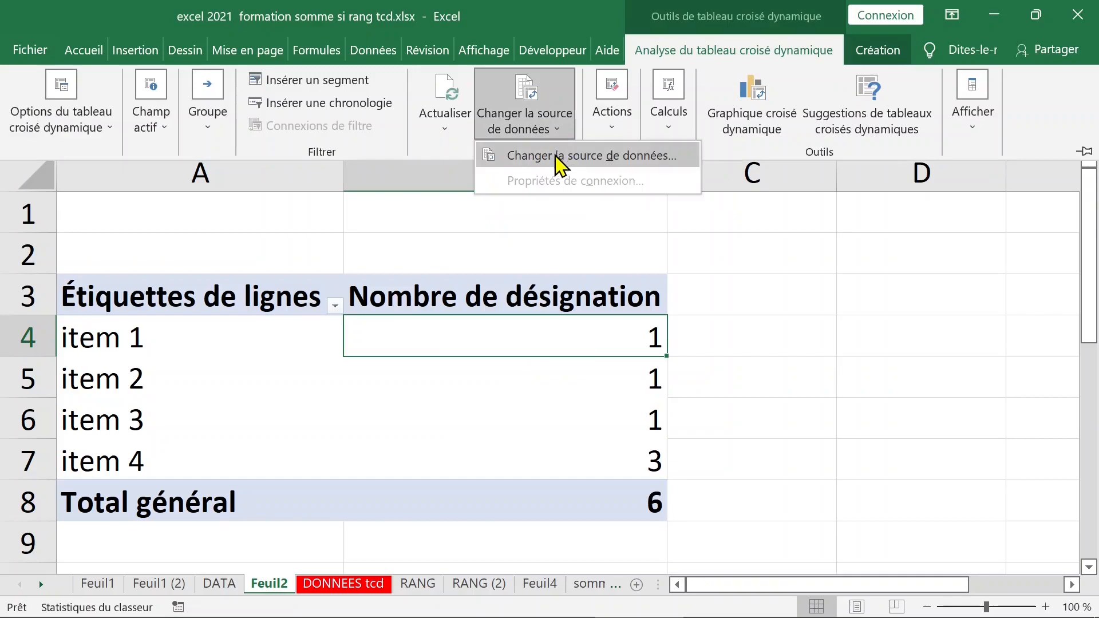
click(560, 156)
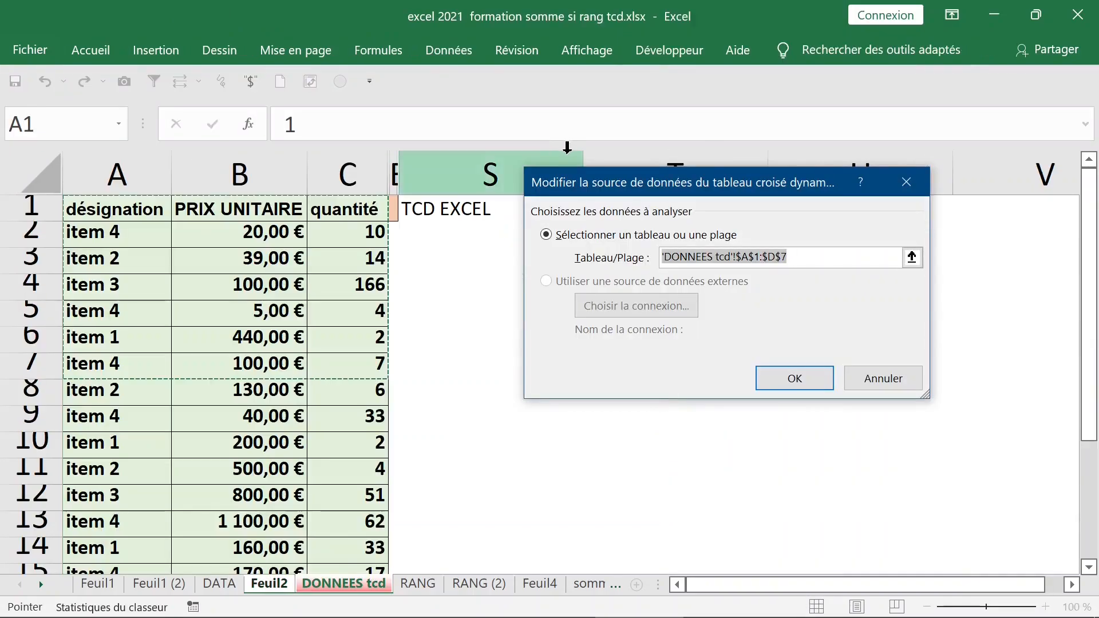
key(End)
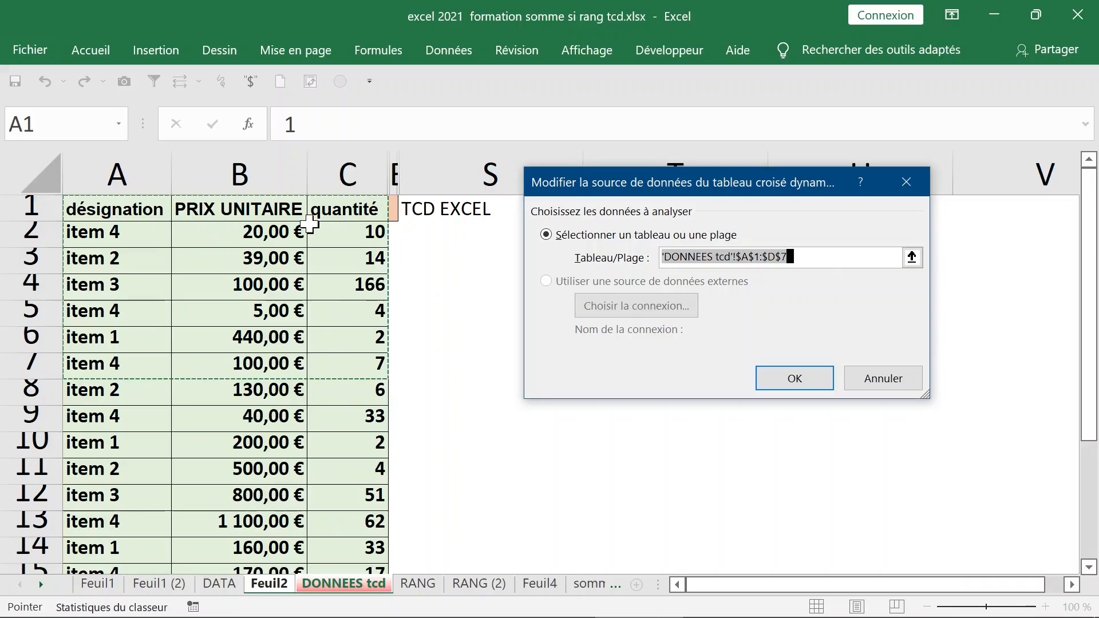
drag(329, 209, 125, 209)
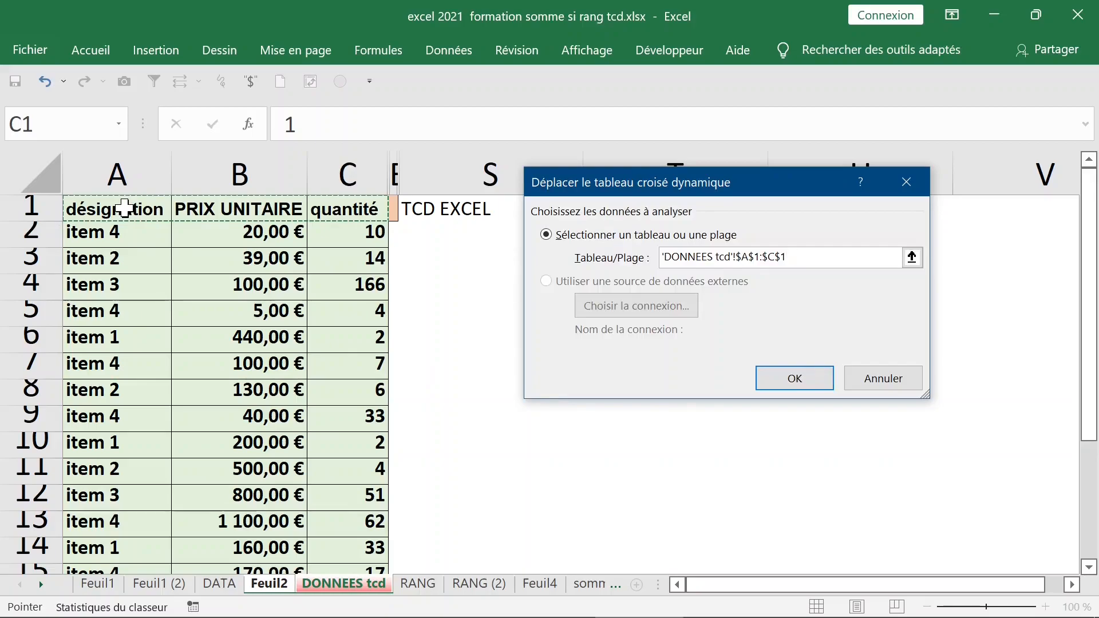
key(ctrl+shift+Down)
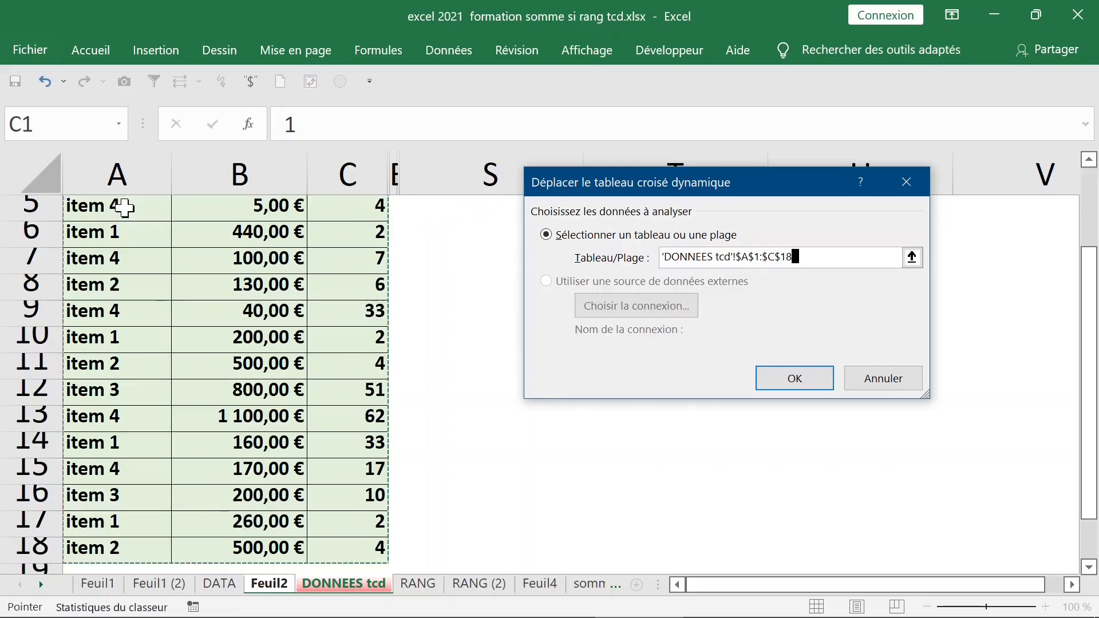
click(807, 383)
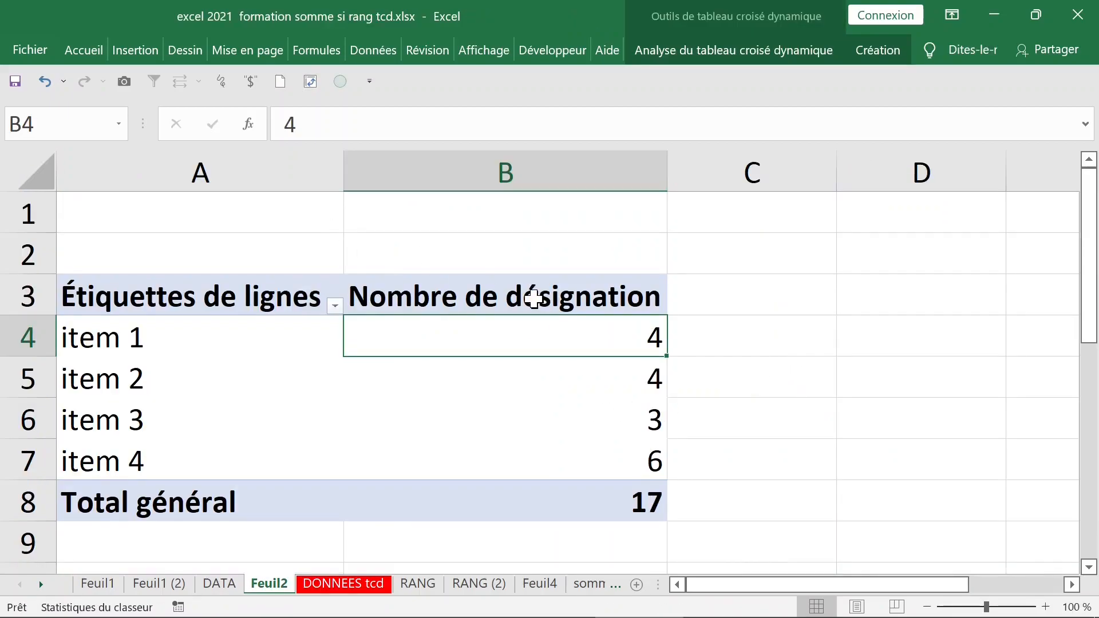
Put the items in columns and sum quantité (39, 28, 227, 133) instead of counting désignation.
scroll(532, 298, down, 1)
click(614, 376)
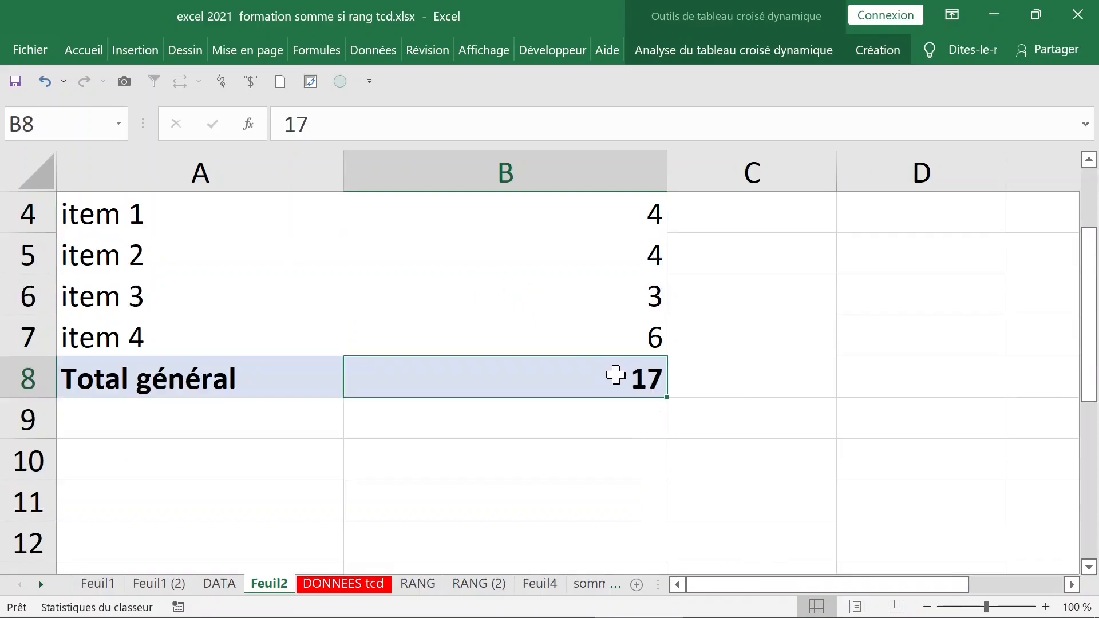
scroll(499, 295, up, 1)
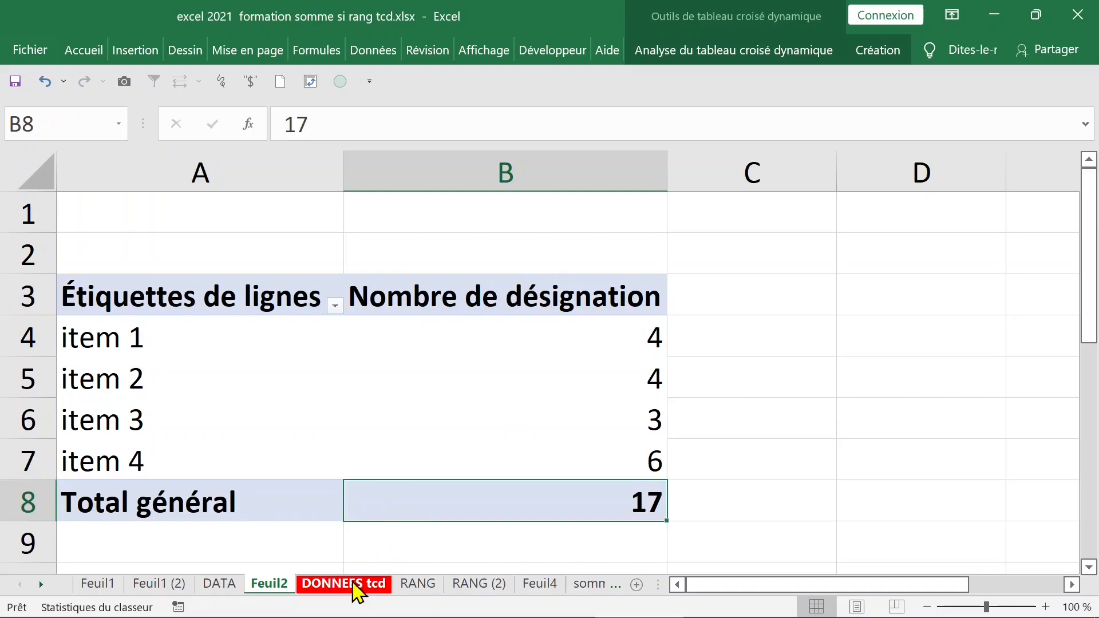
click(246, 377)
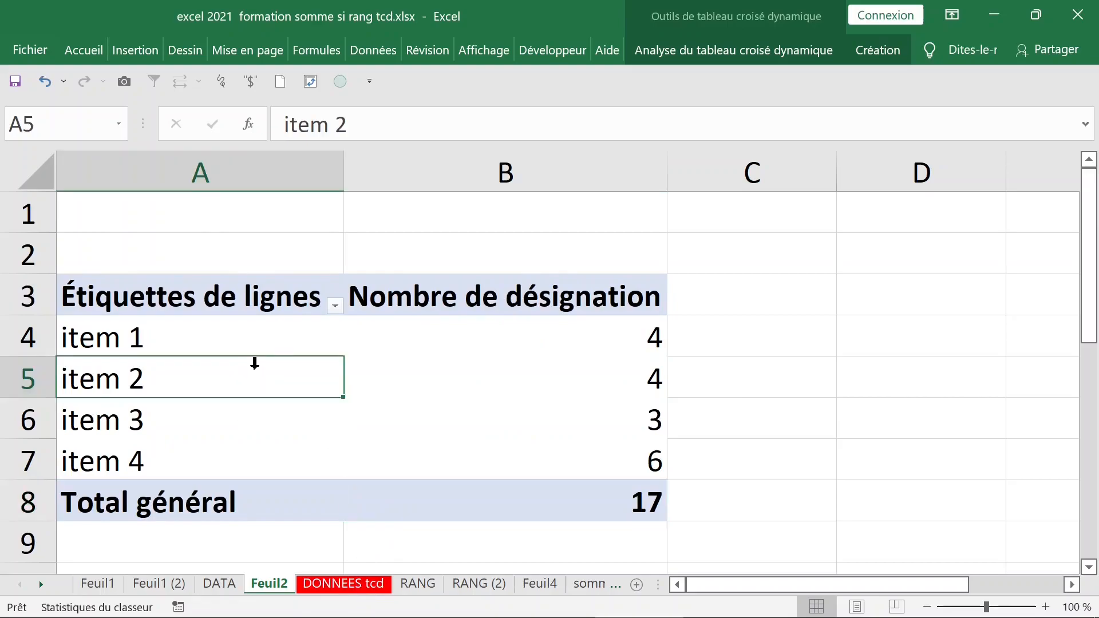
right_click(216, 377)
click(235, 360)
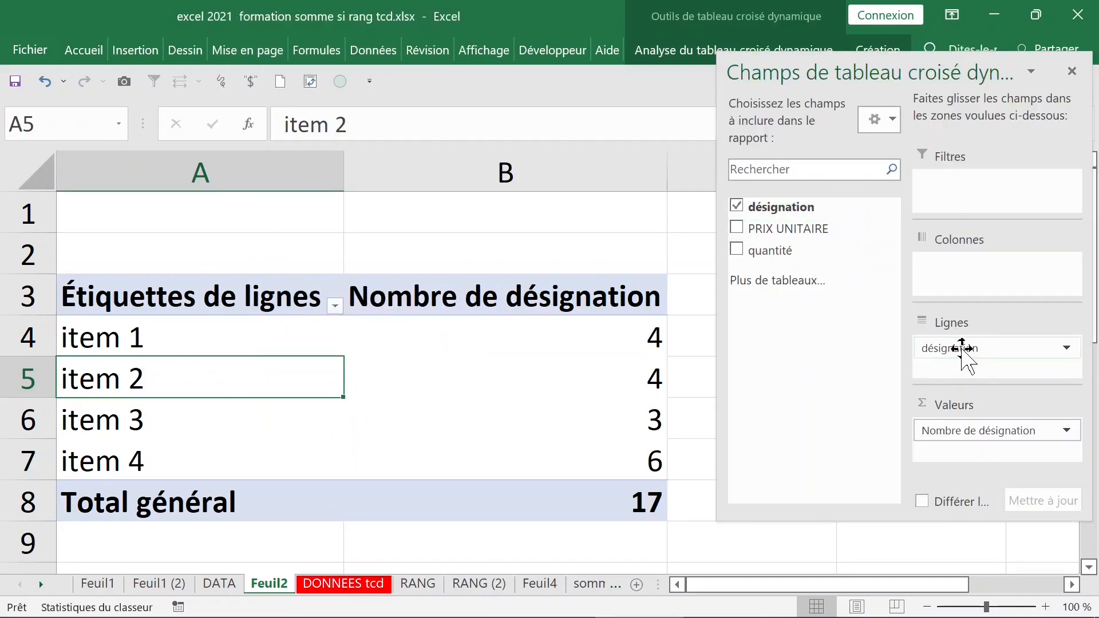
drag(962, 347, 968, 274)
drag(773, 253, 809, 428)
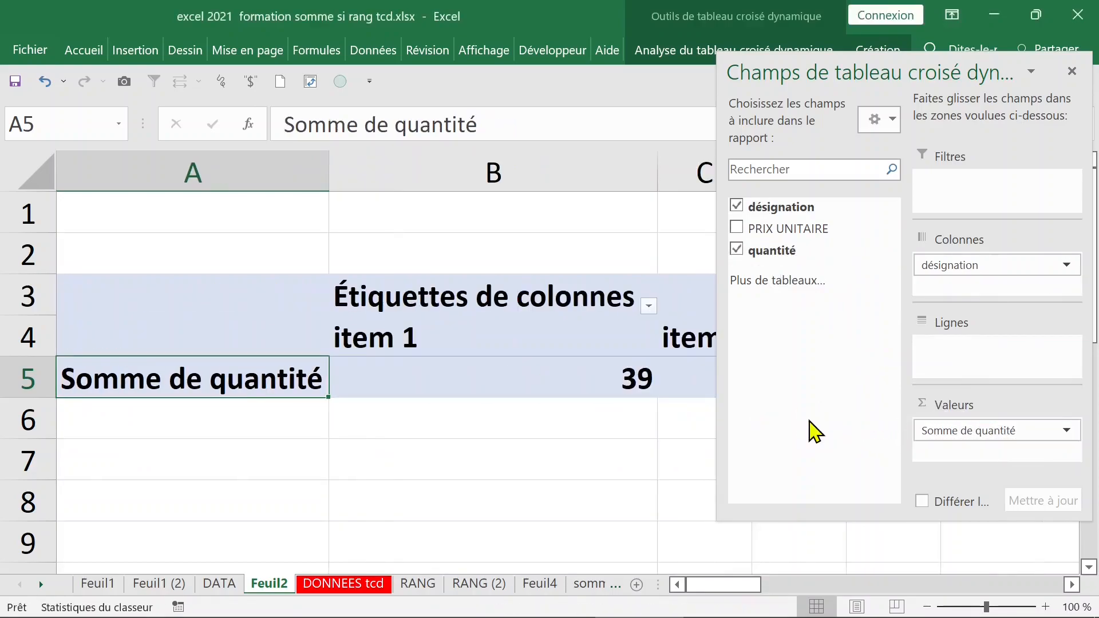
click(526, 410)
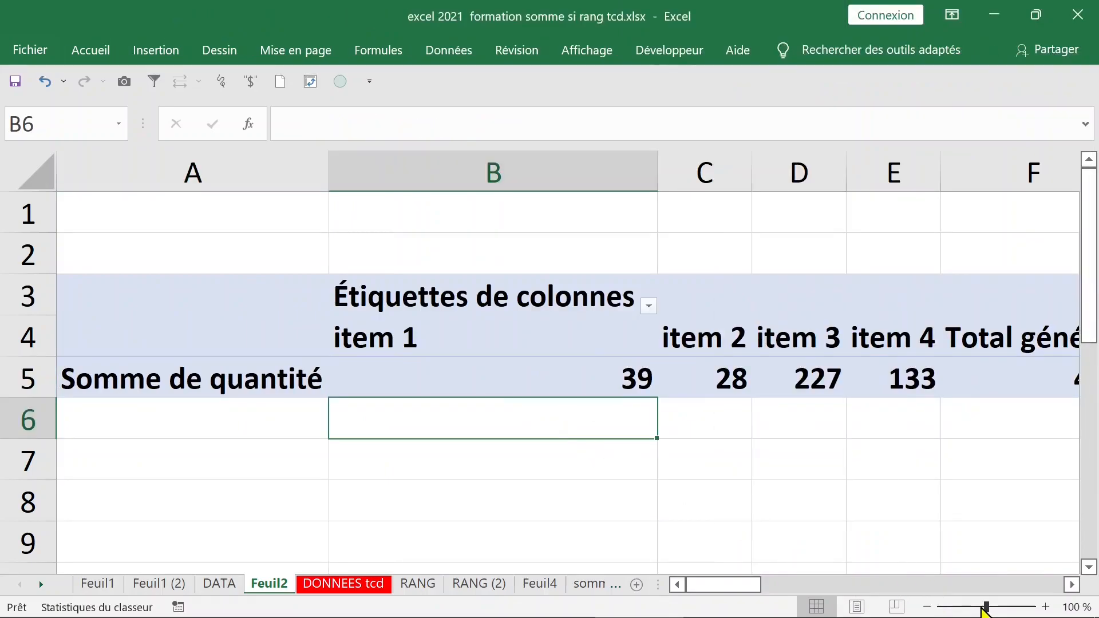
Move désignation back to Lignes so items 1-4 show quantité sums totalling 427.
drag(986, 608, 982, 608)
click(495, 344)
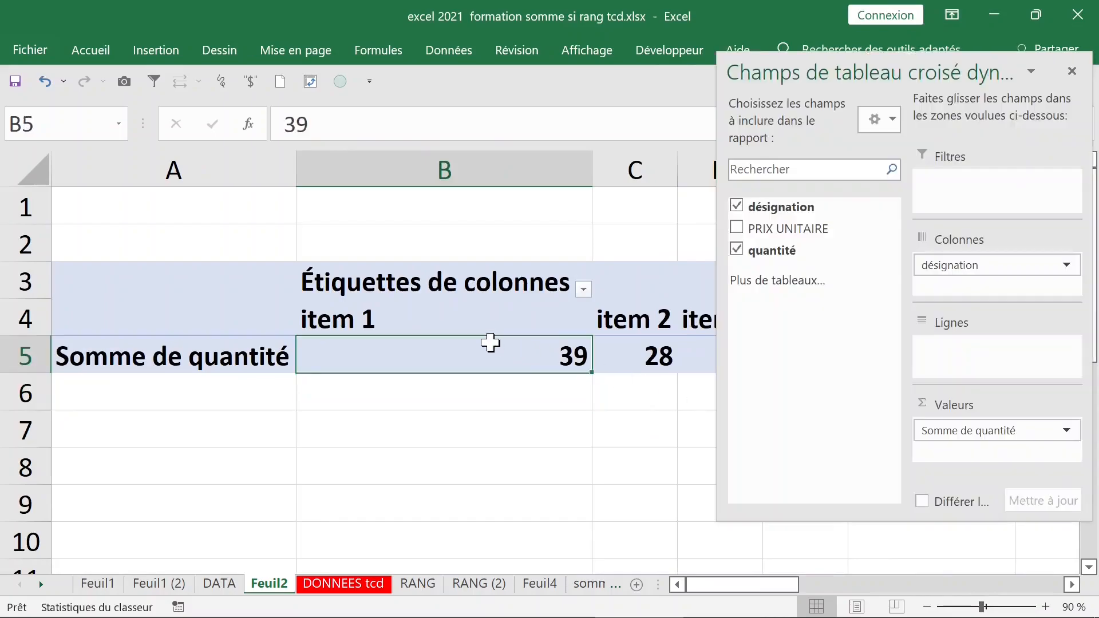
click(981, 266)
drag(981, 265, 973, 347)
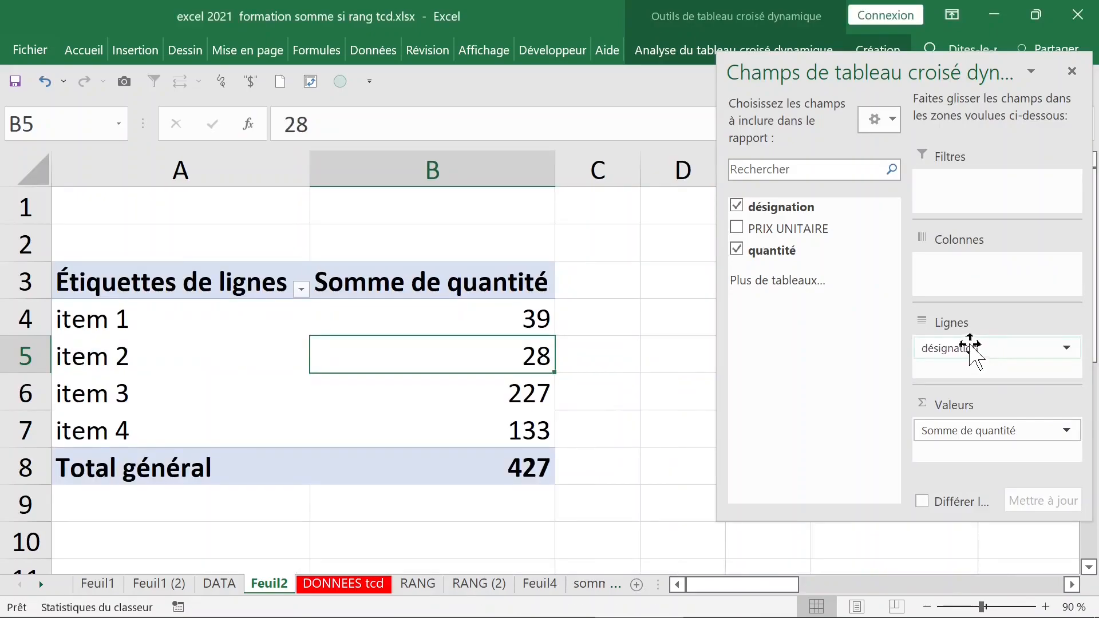
click(454, 324)
click(449, 288)
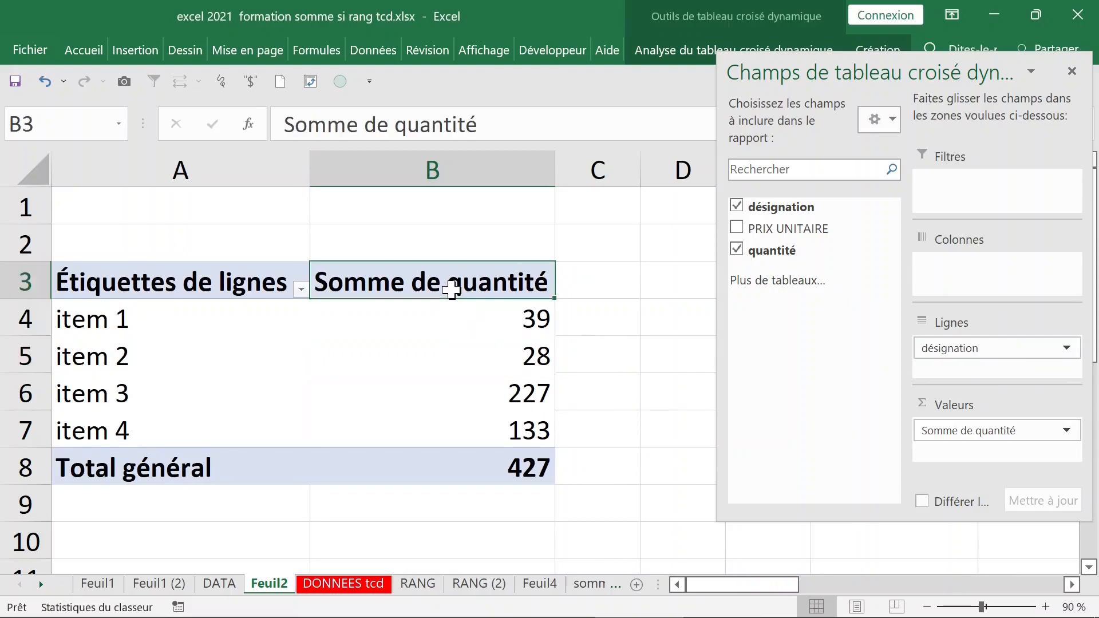
click(452, 329)
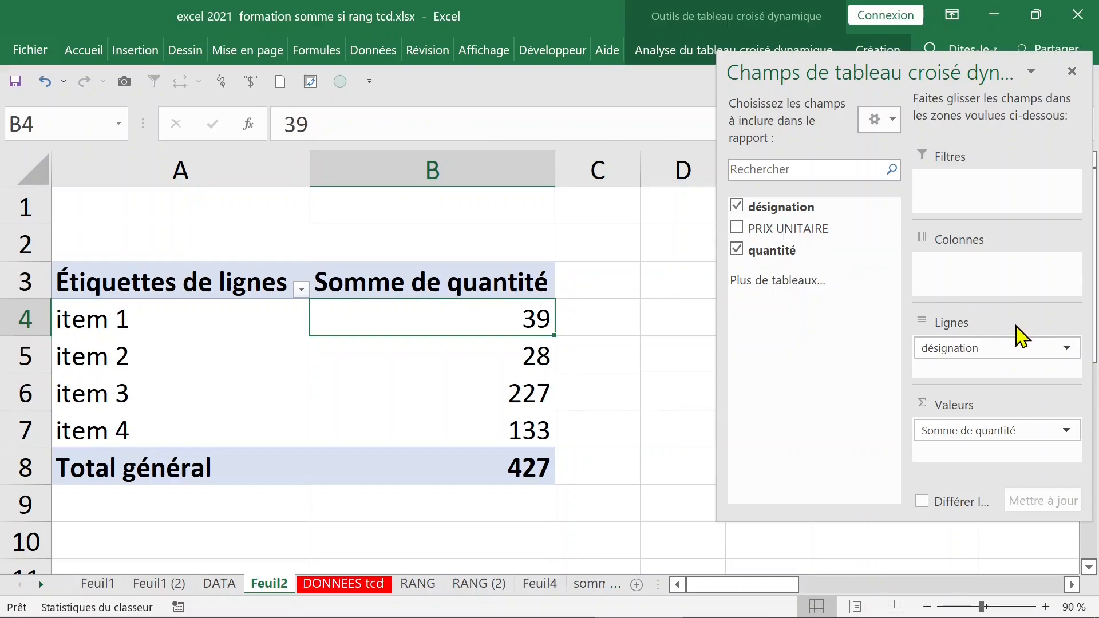
click(516, 421)
drag(503, 319, 508, 422)
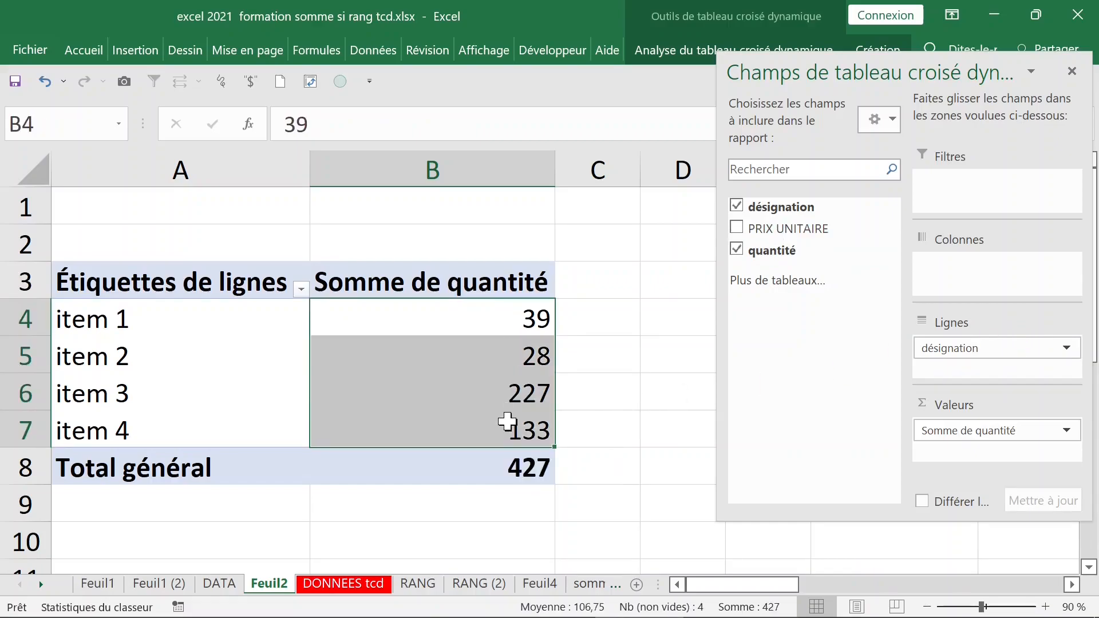
Sort the pivot items by Somme de quantité, smallest to largest (28, 39, 133, 227).
click(428, 318)
right_click(428, 320)
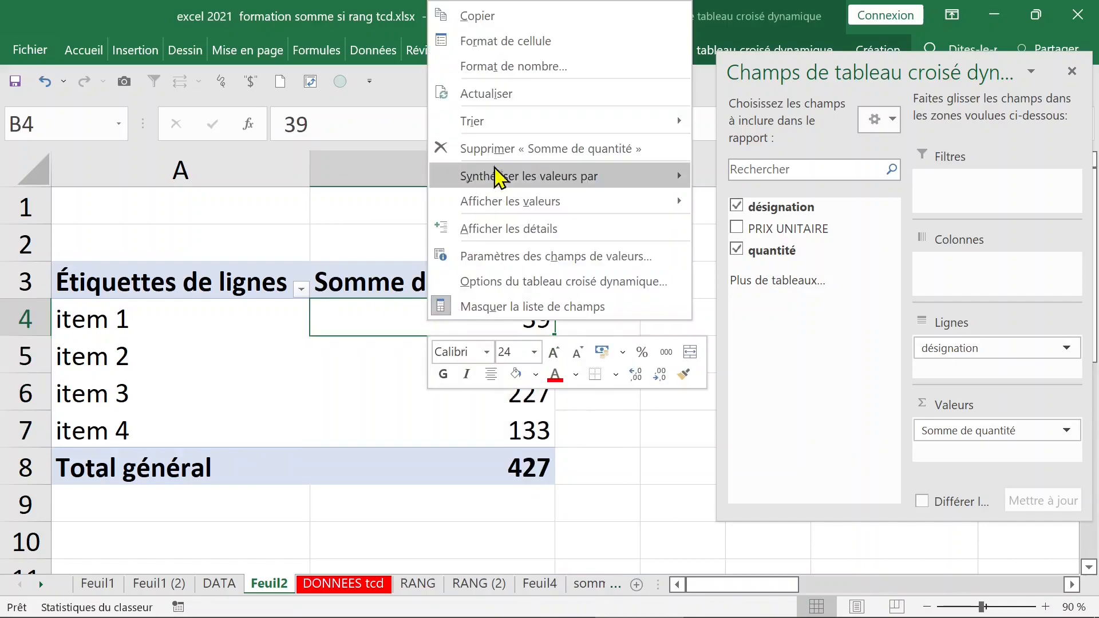
mouse_move(500, 126)
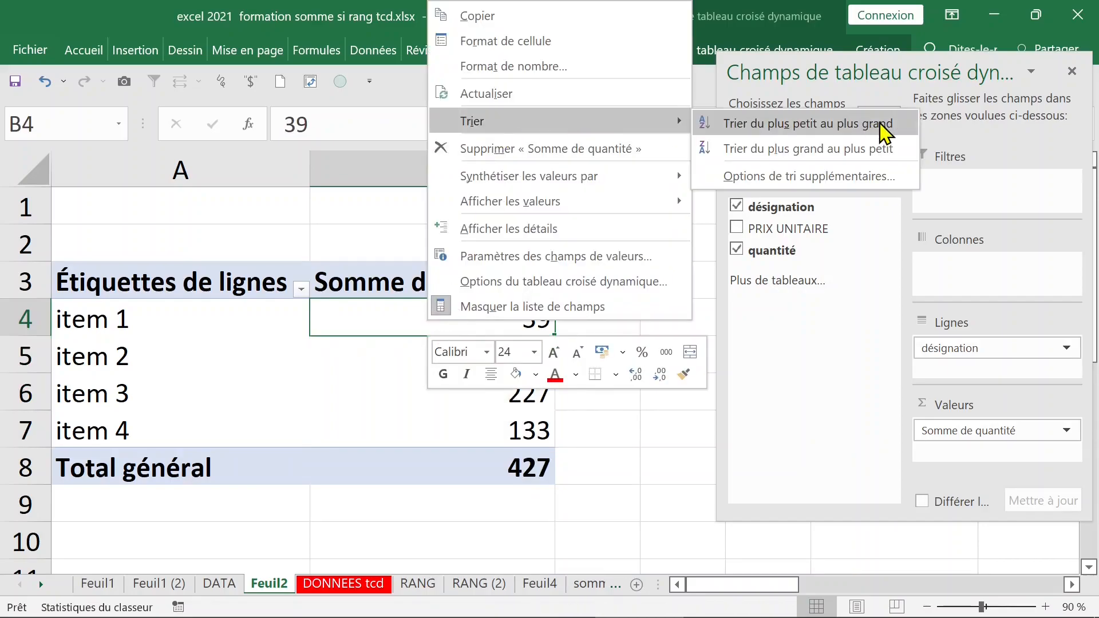
click(886, 127)
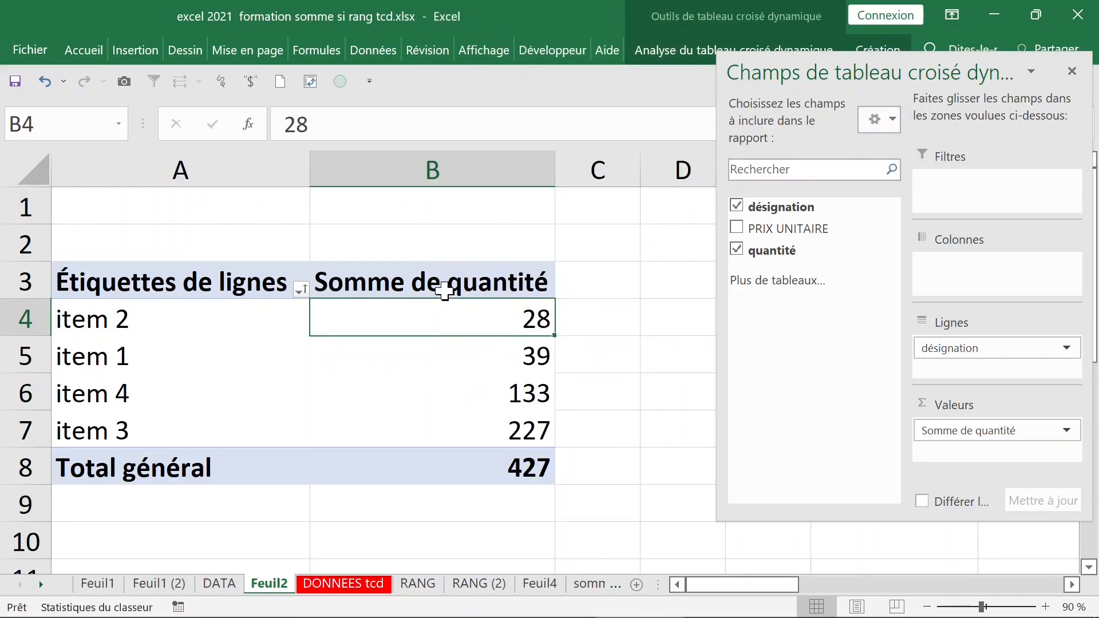
mouse_move(462, 310)
Add quantité to the values a second time as Somme de quantité2.
drag(787, 252, 949, 452)
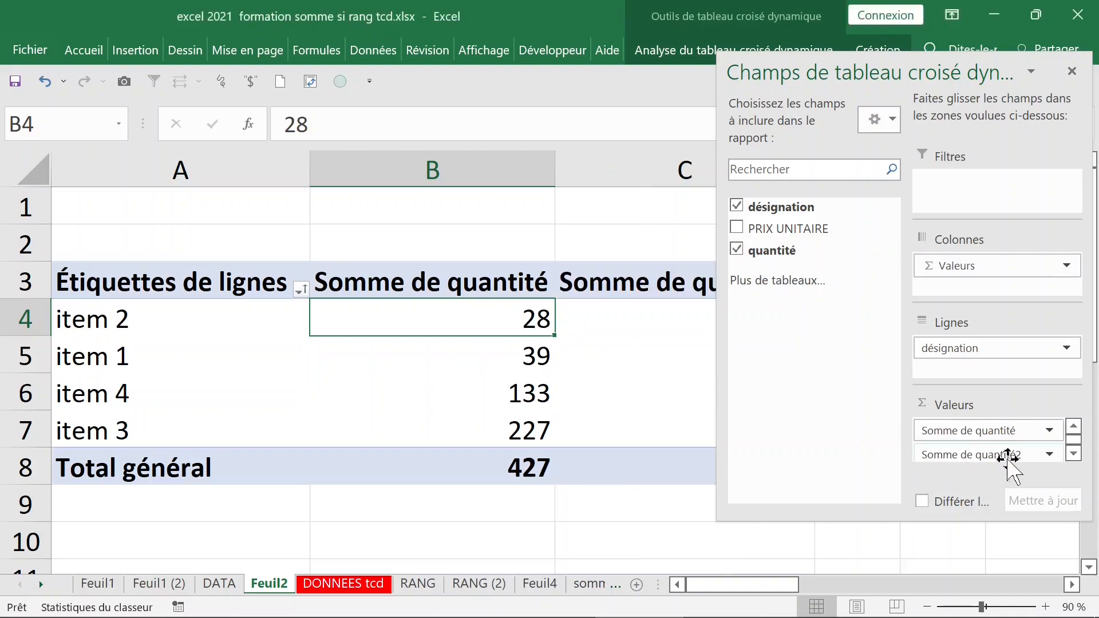
click(660, 283)
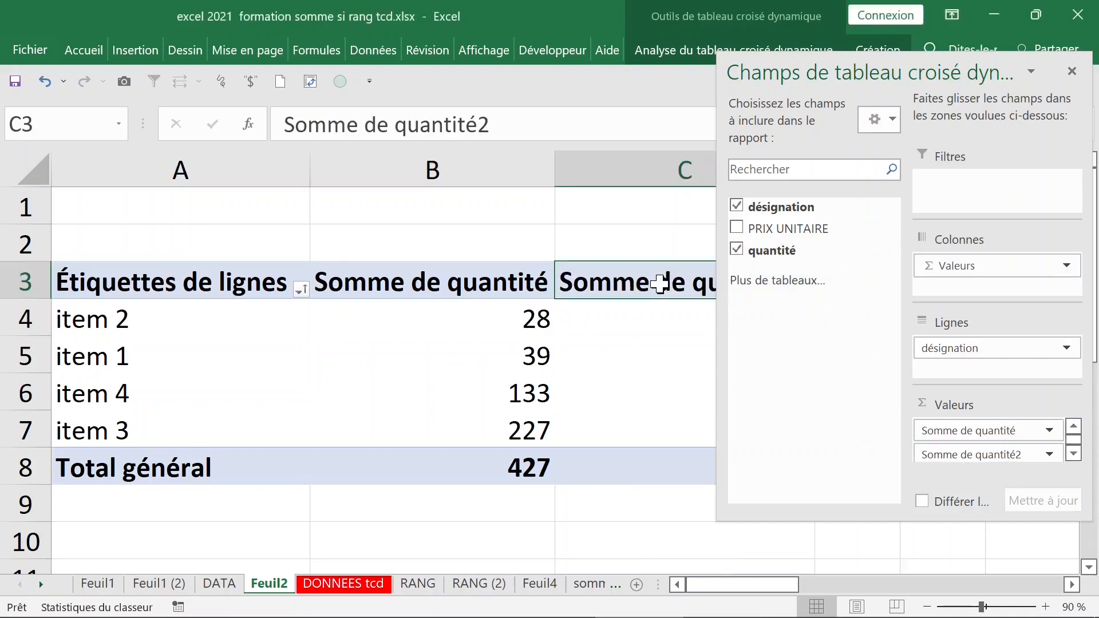
click(1072, 71)
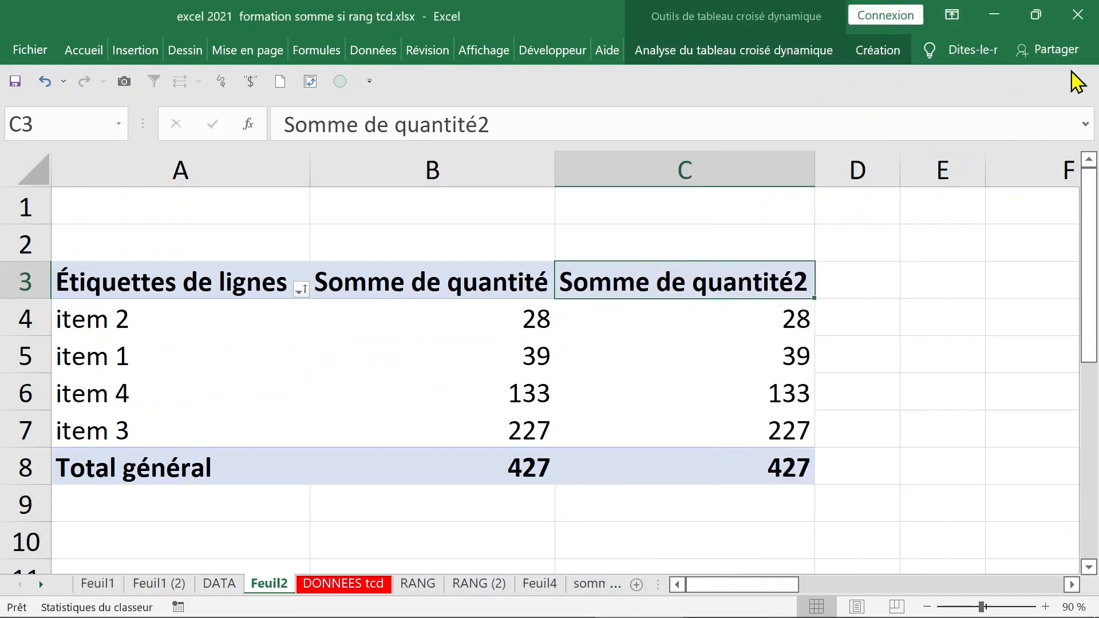
Show Somme de quantité2 as % du total de la colonne (6,56% to 53,16%).
double_click(735, 282)
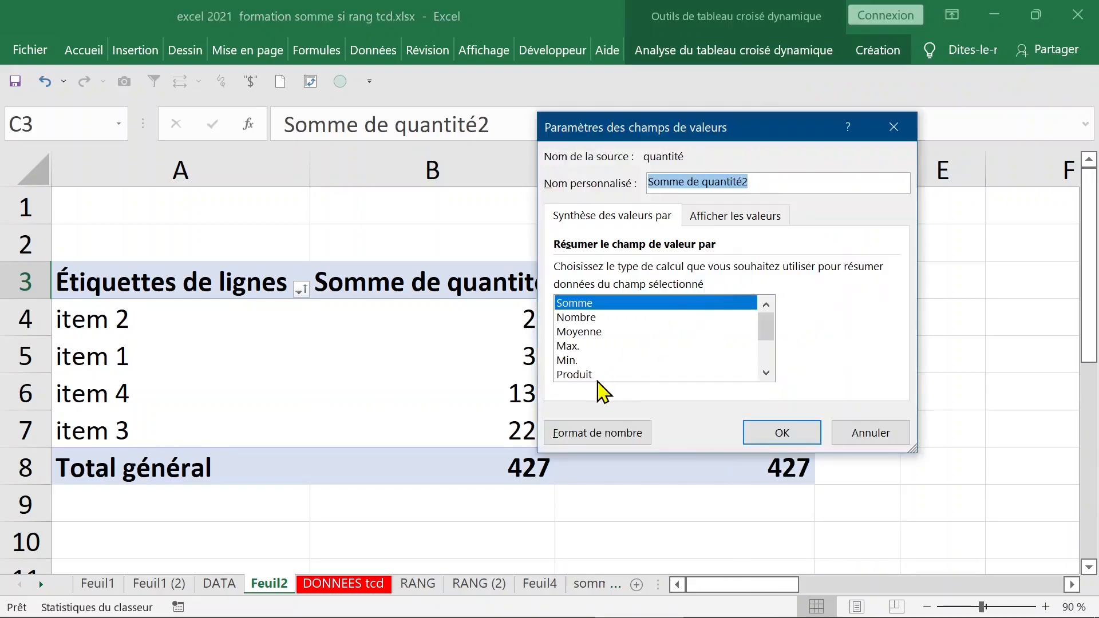
scroll(630, 338, down, 1)
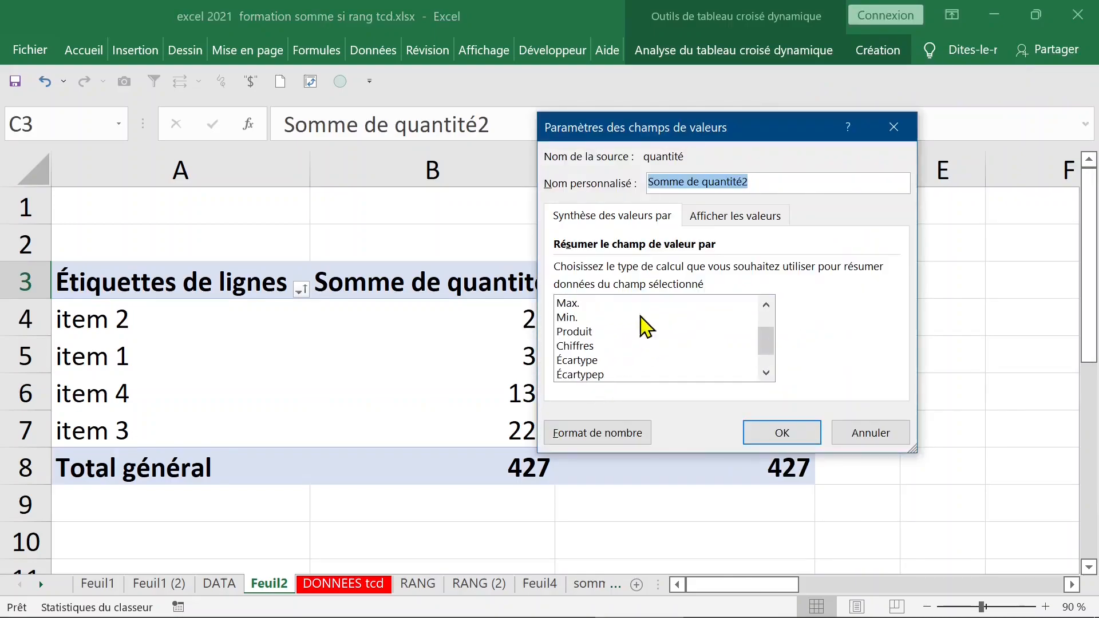
scroll(608, 365, down, 1)
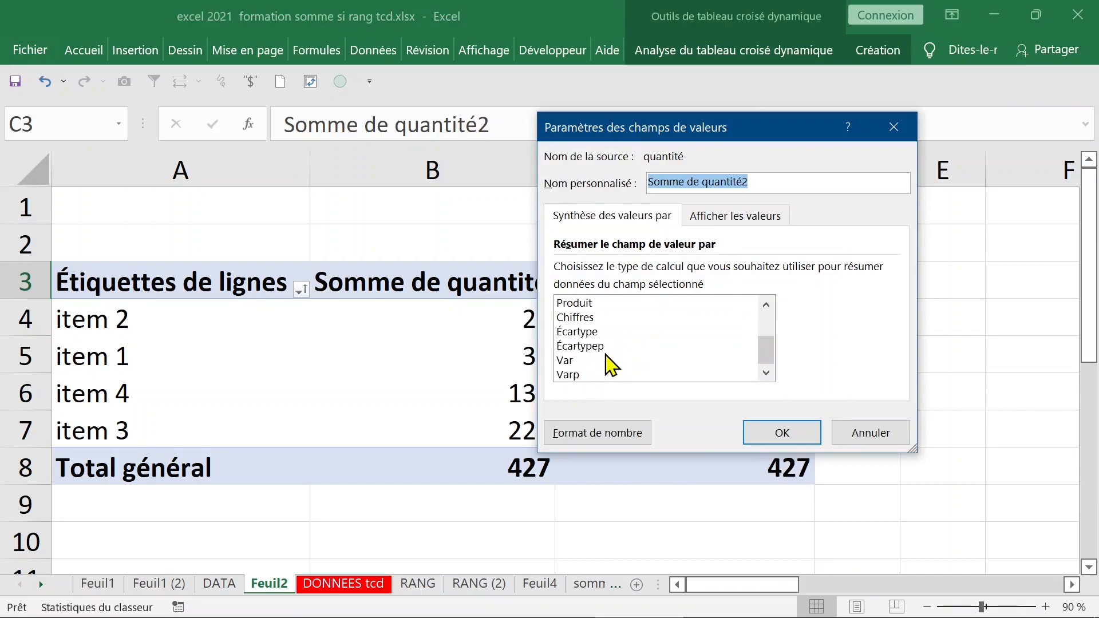
click(748, 217)
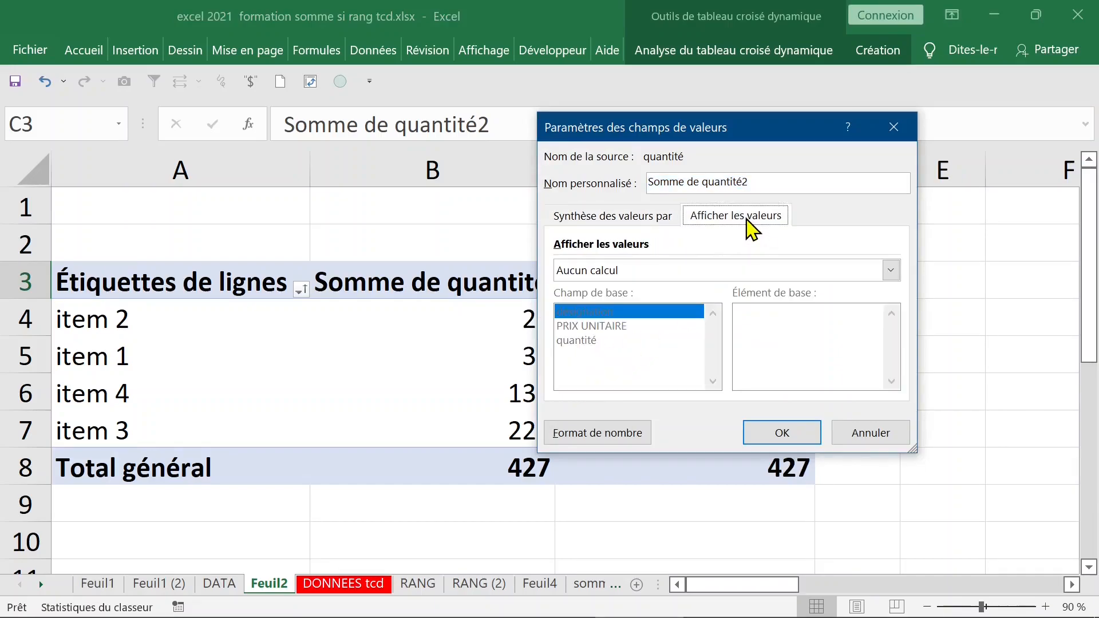
click(718, 274)
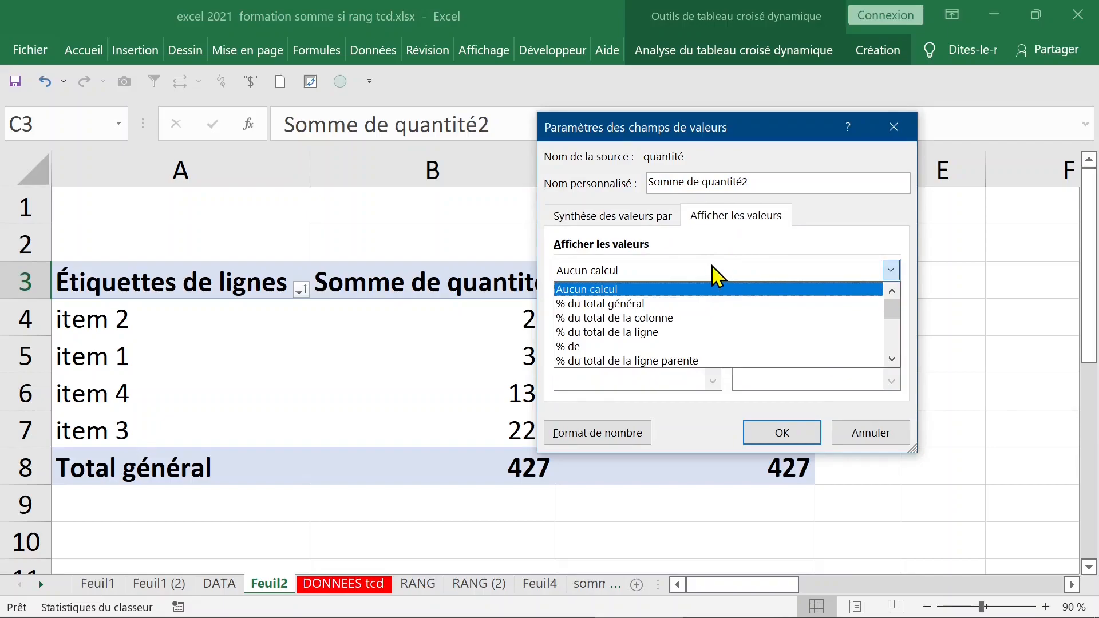
click(653, 319)
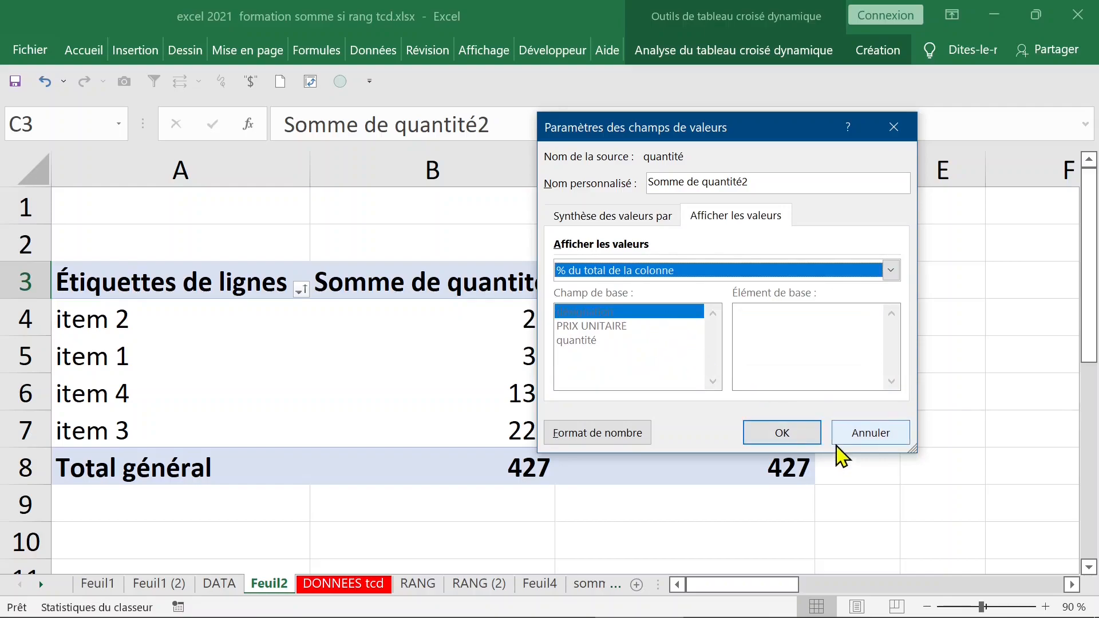
click(783, 433)
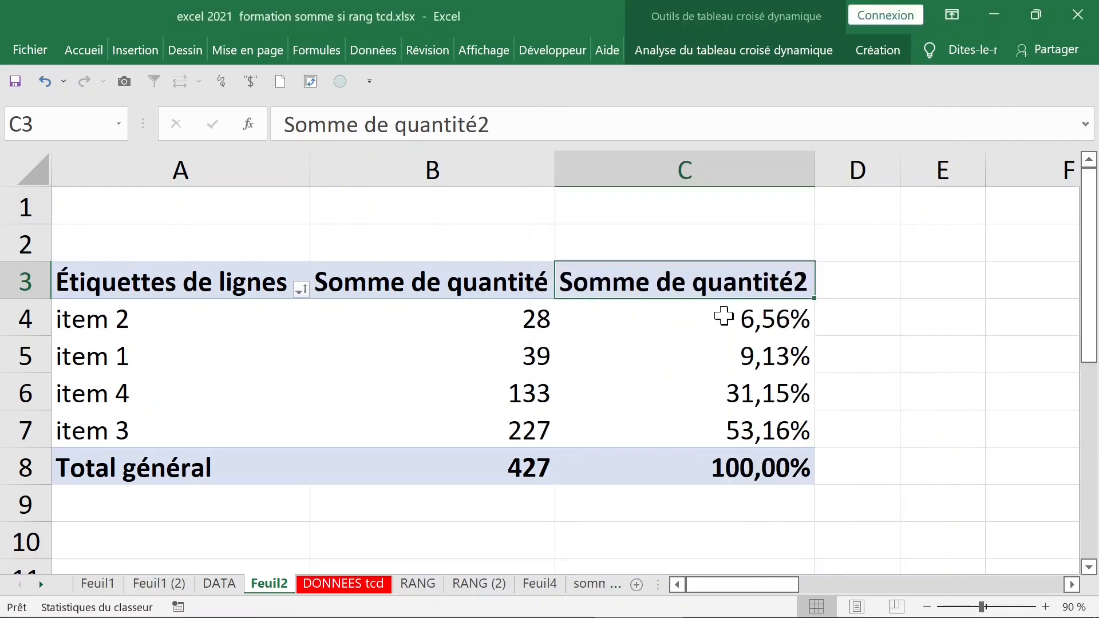
Switch the Somme de quantité2 column to display percentages of the row total.
click(682, 316)
right_click(683, 315)
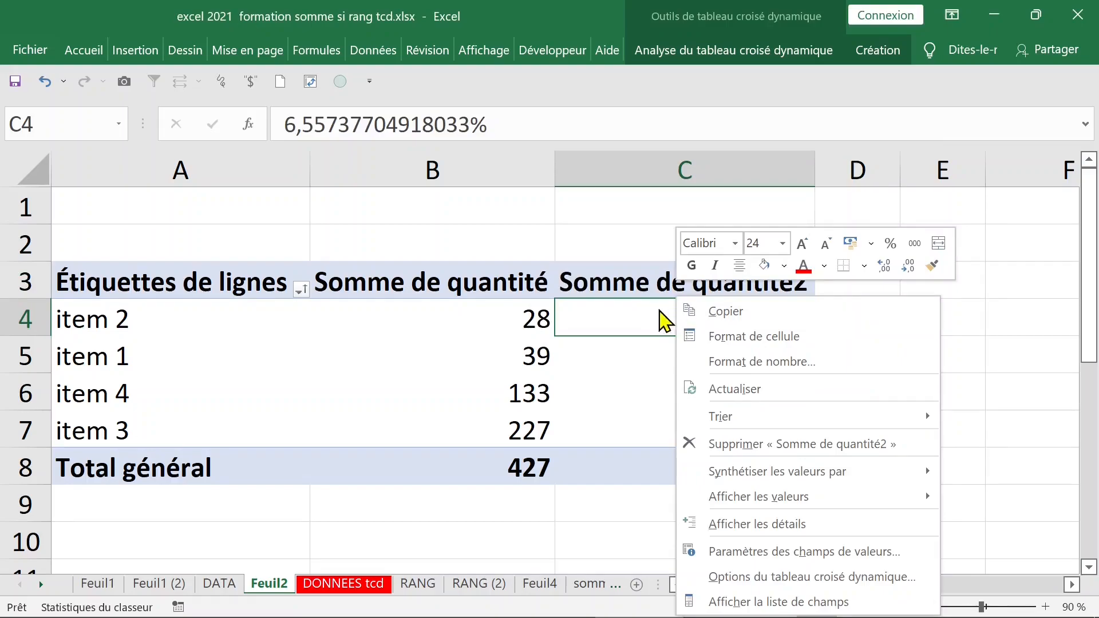
click(634, 286)
click(650, 283)
double_click(650, 283)
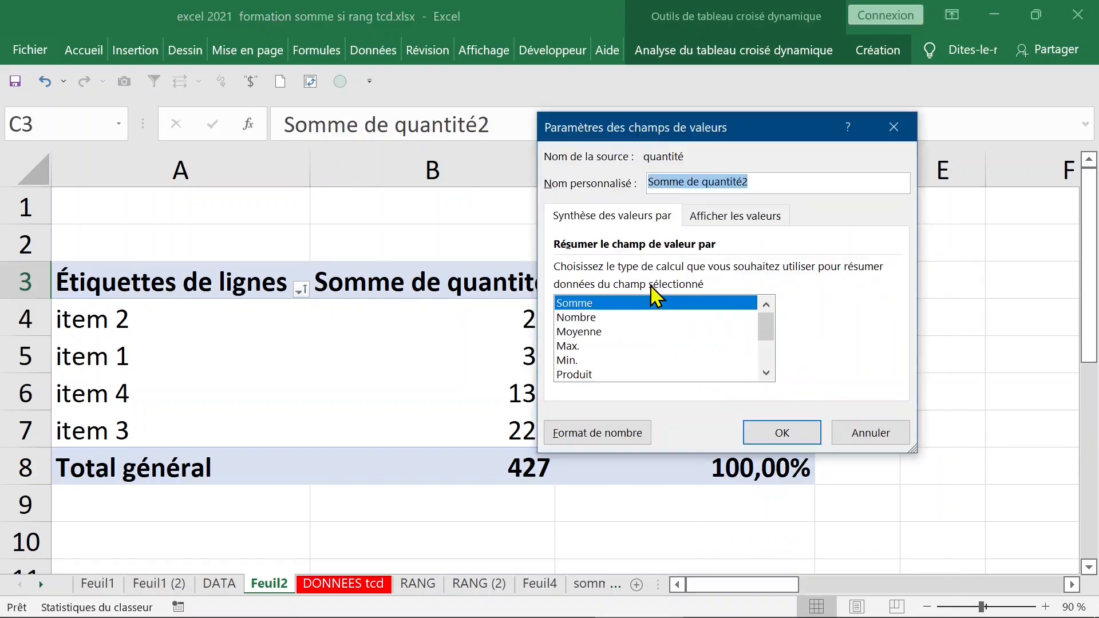
click(738, 220)
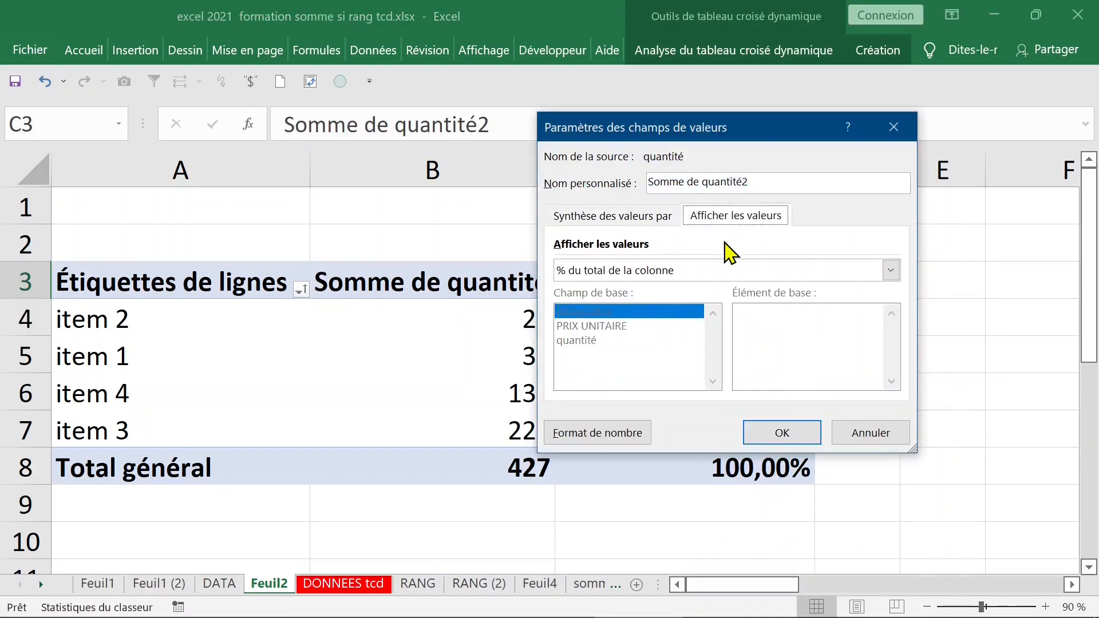
click(676, 275)
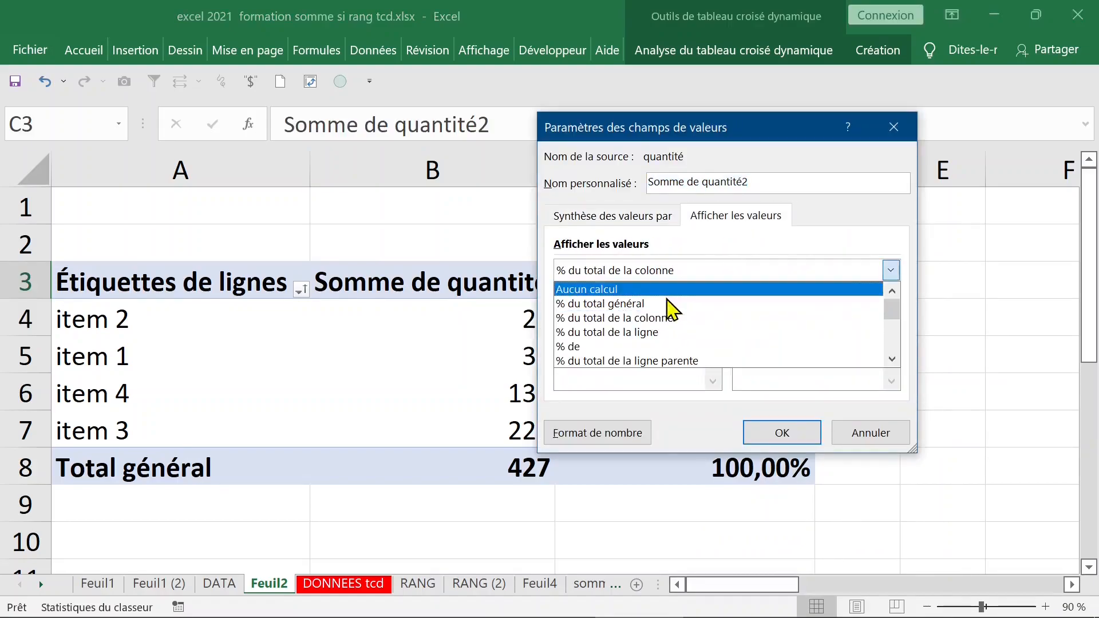
click(659, 332)
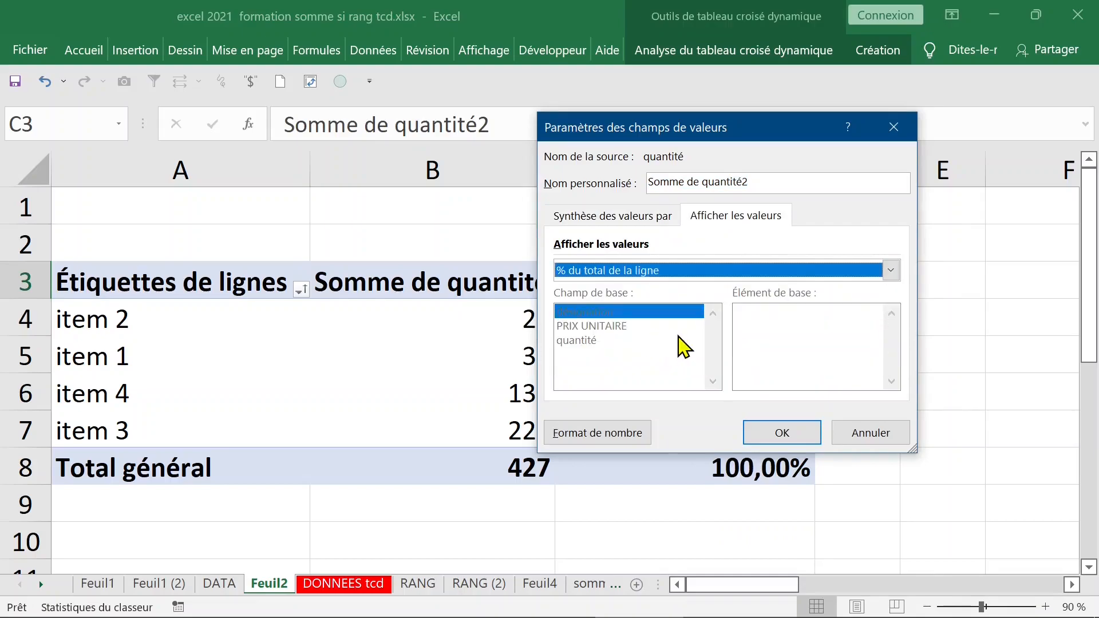
click(759, 433)
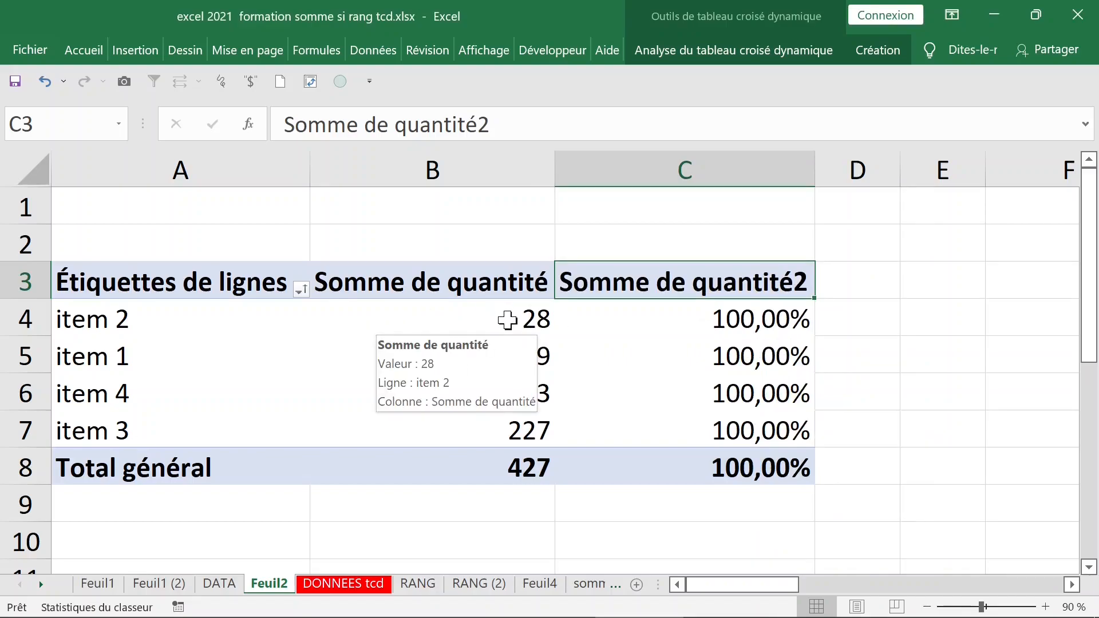
Restore Somme de quantité2 to % du total de la colonne, 6,56% to 53,16%.
click(711, 319)
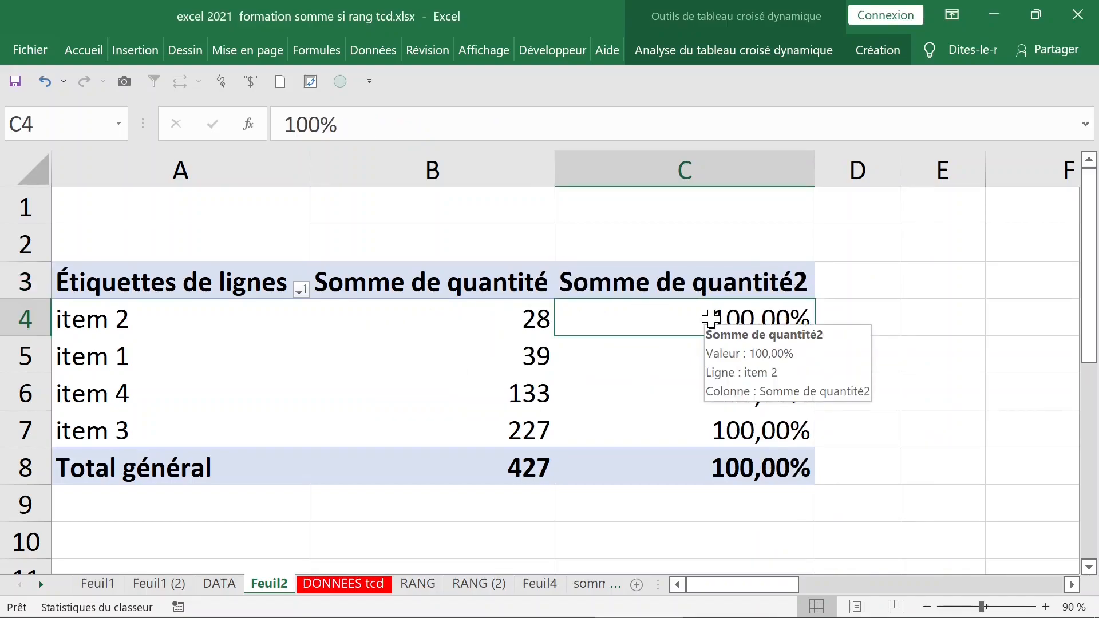
click(659, 283)
double_click(656, 283)
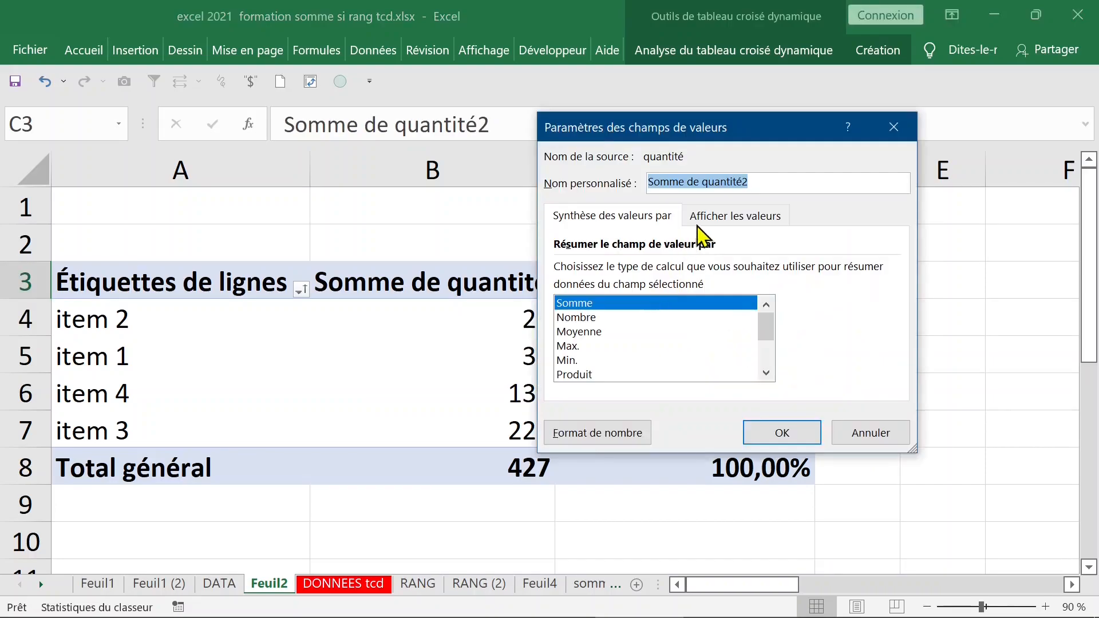
click(730, 218)
click(673, 272)
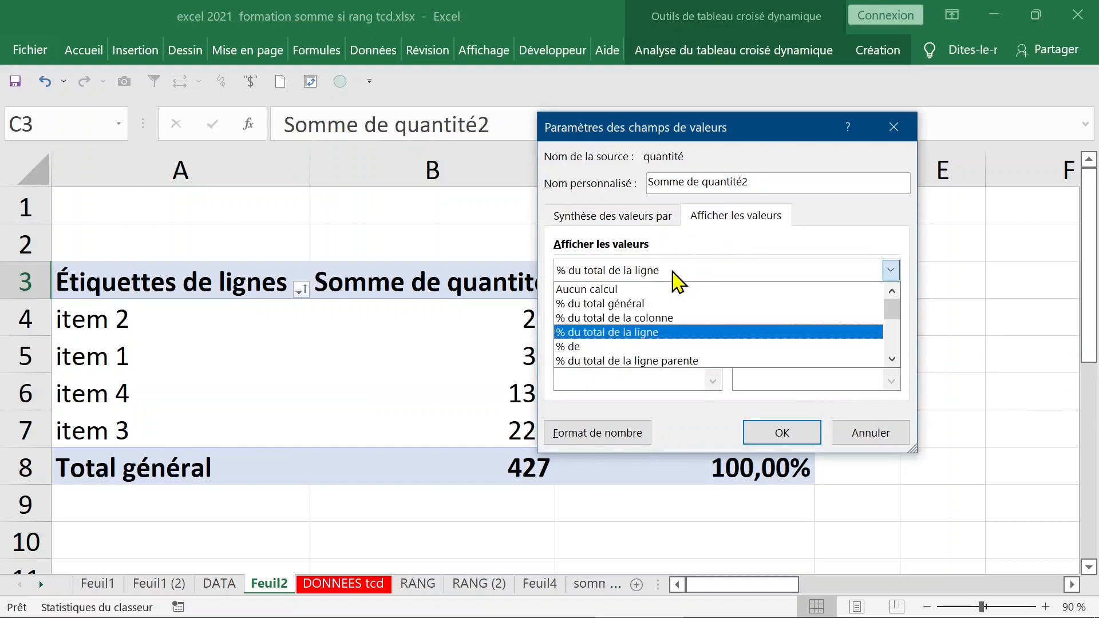
click(663, 318)
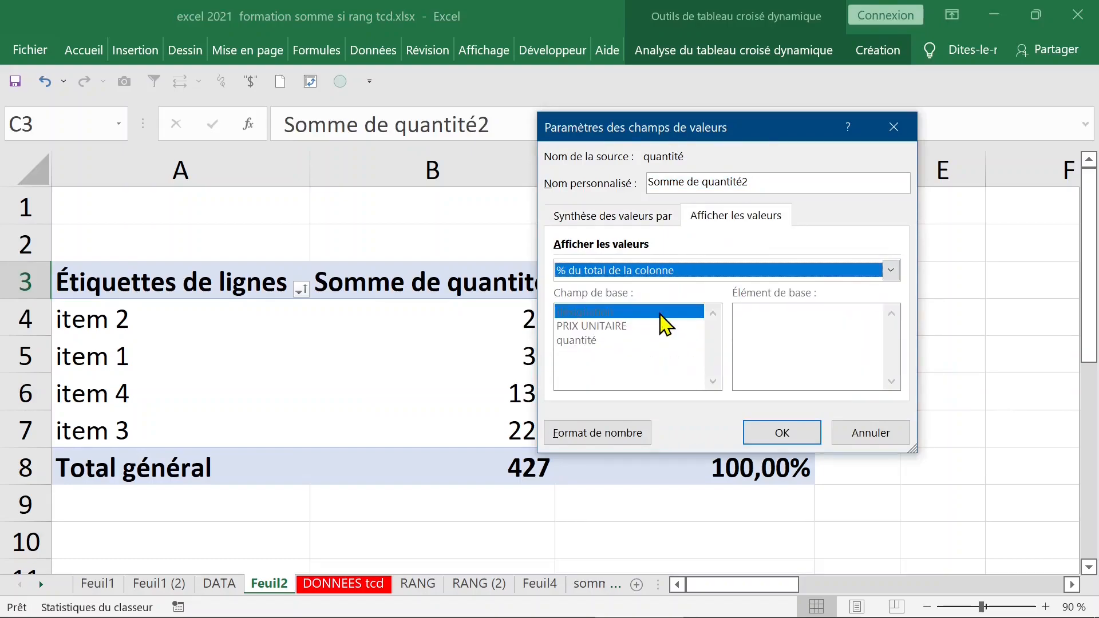
click(789, 436)
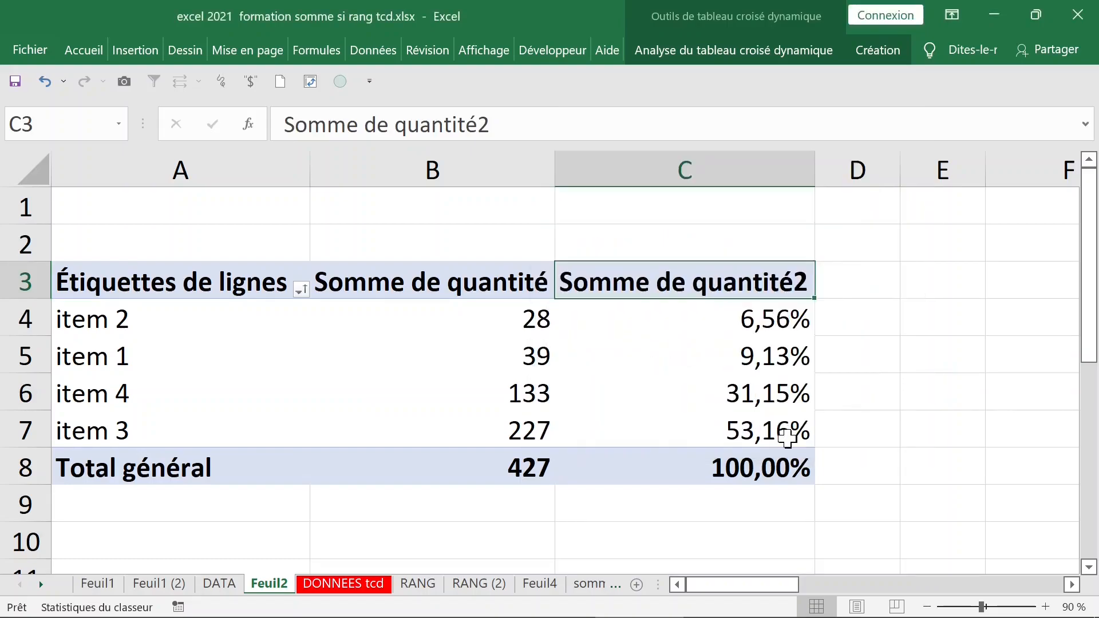
click(464, 340)
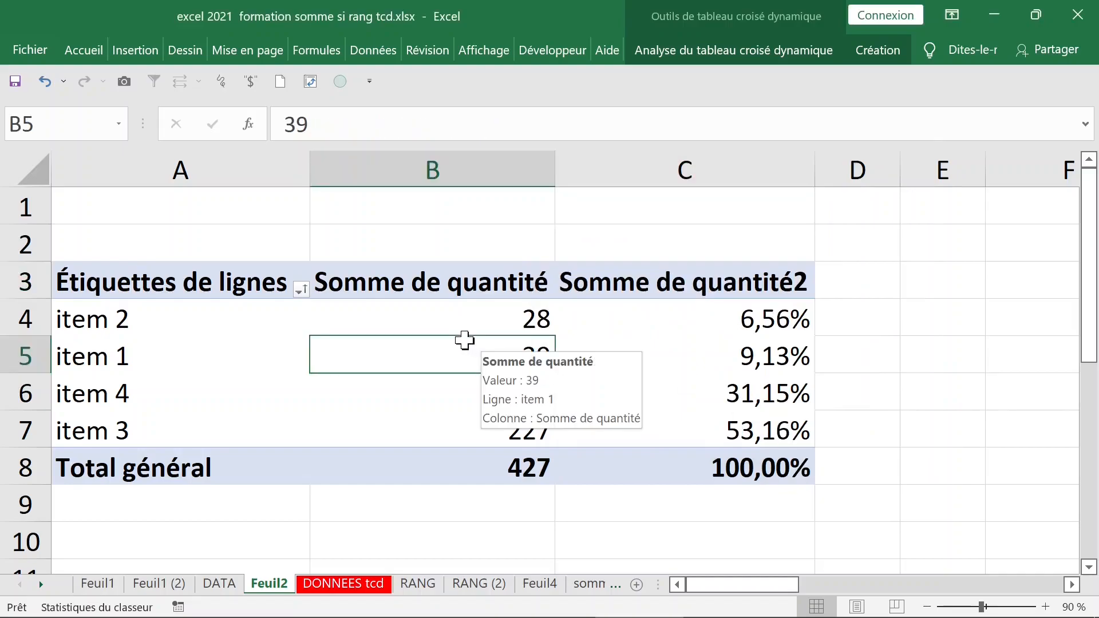
Move désignation to Colonnes so each item shows its quantité and percentage, then close the field list.
click(184, 335)
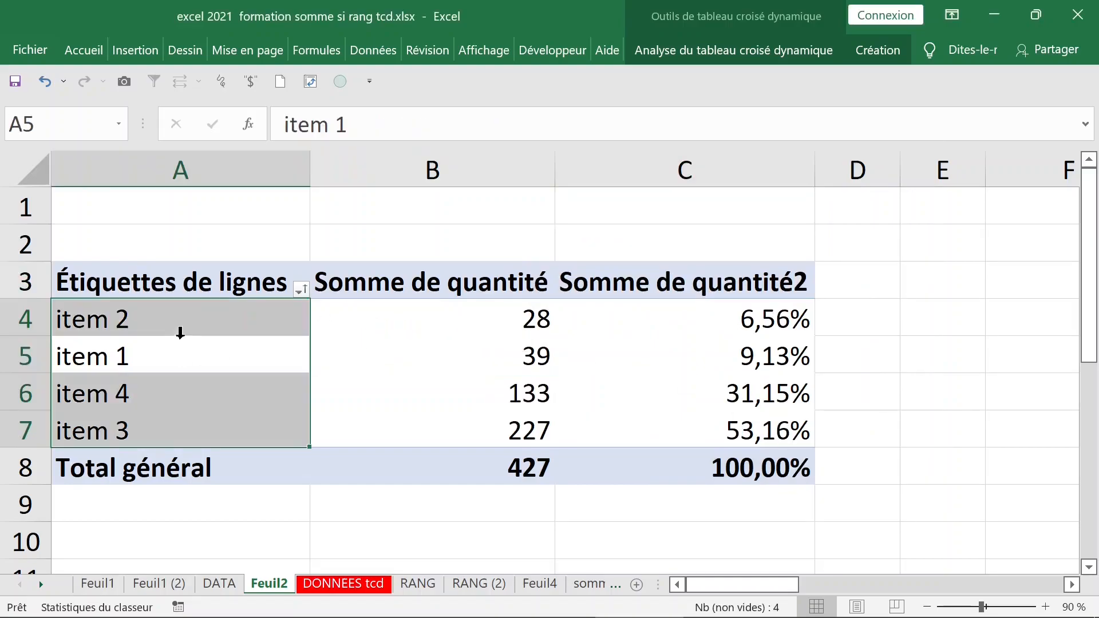
click(216, 323)
right_click(214, 323)
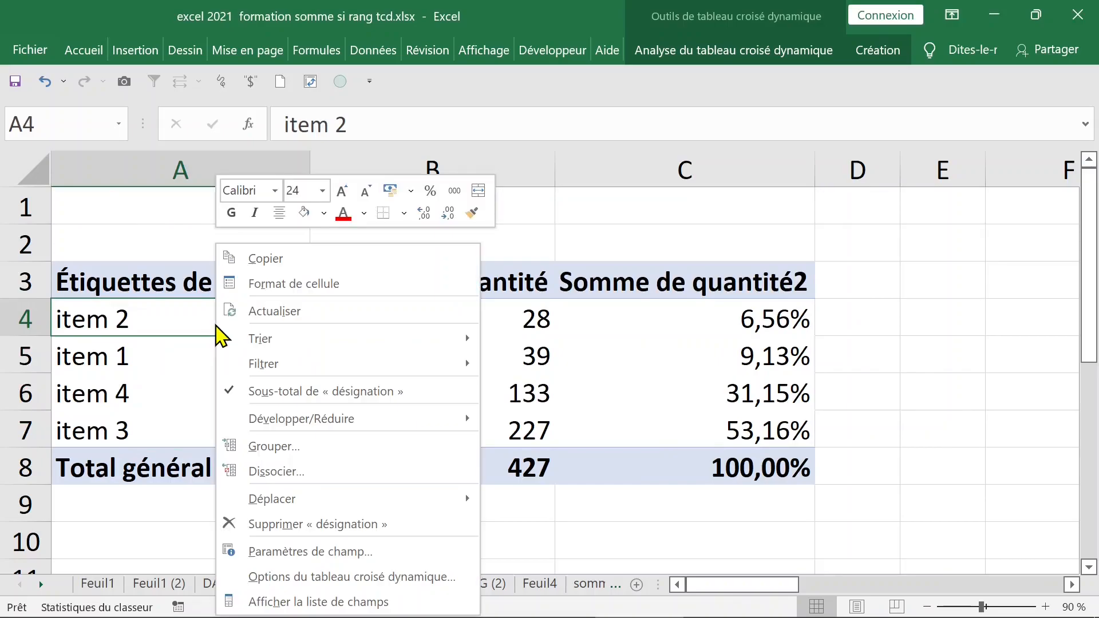
click(330, 604)
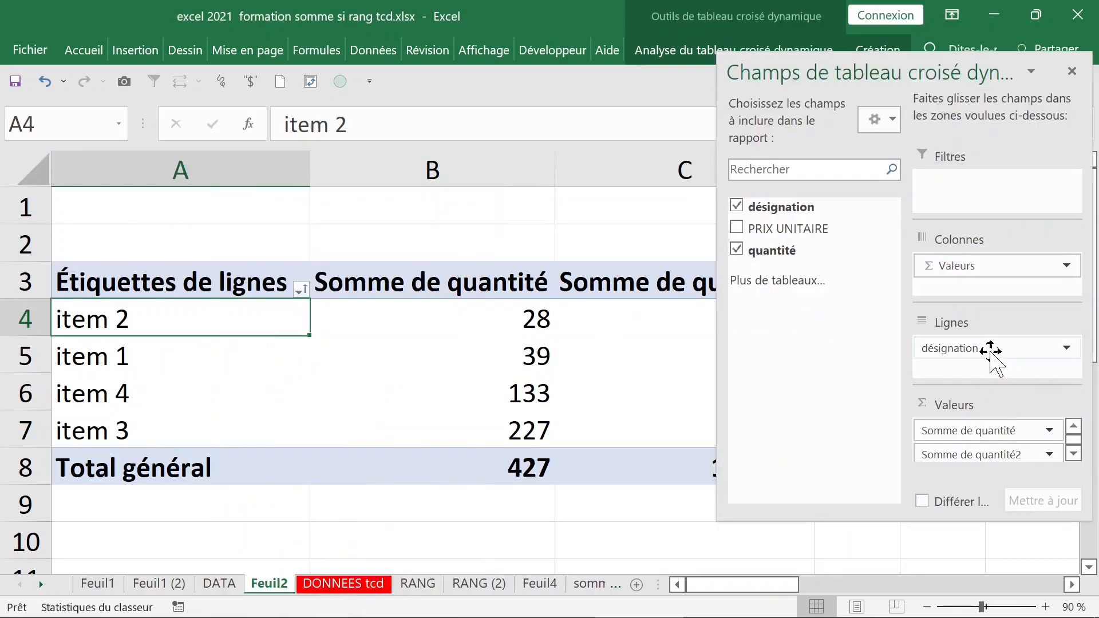
drag(989, 349, 991, 264)
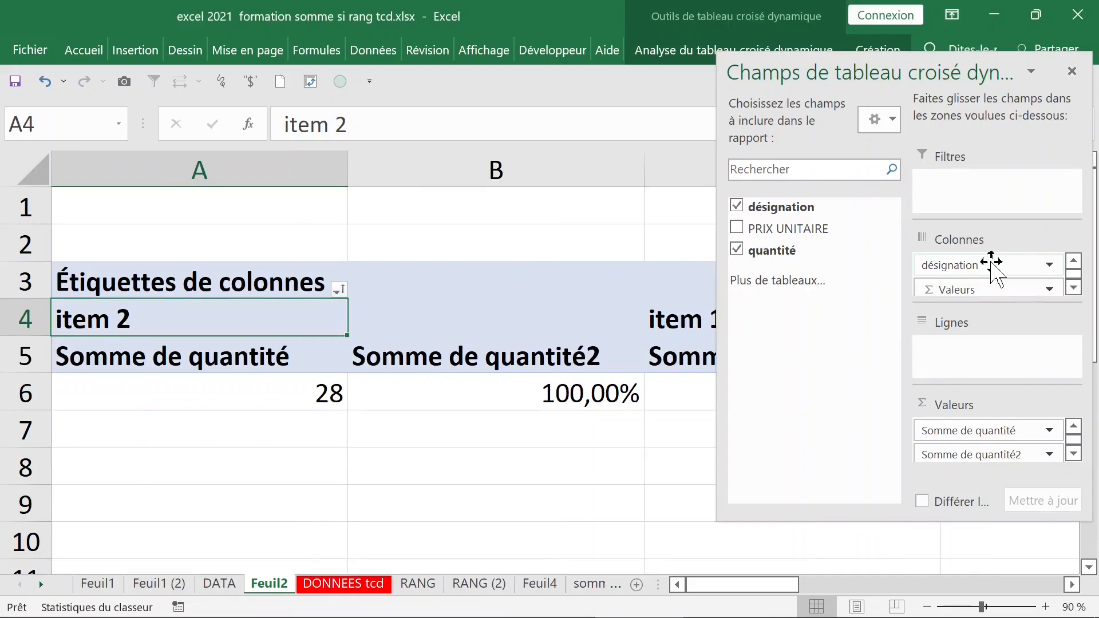
click(545, 454)
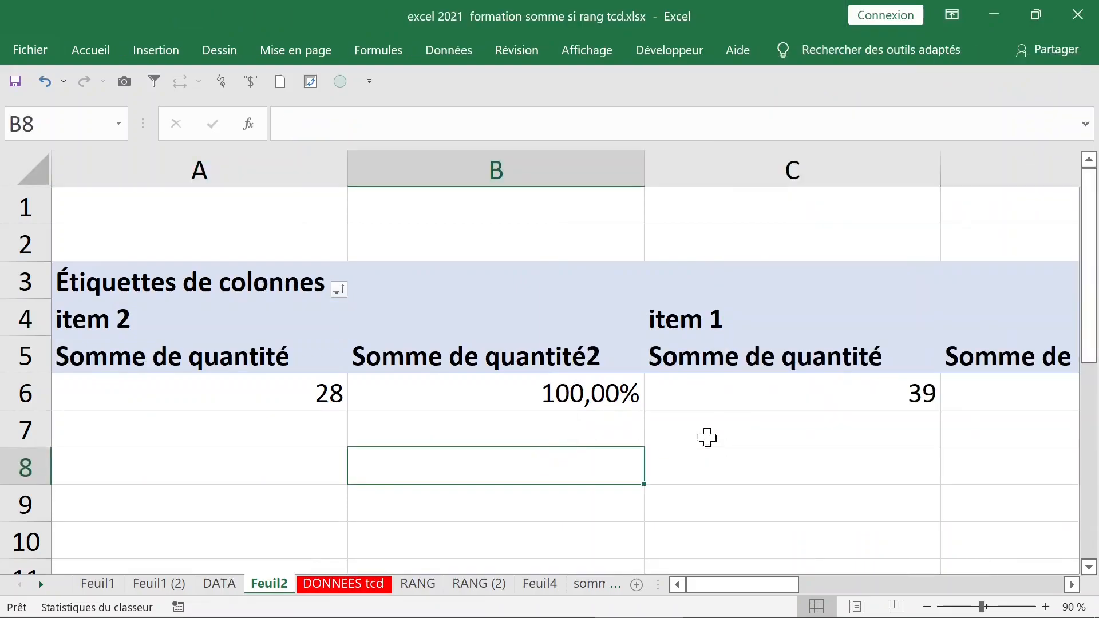
click(530, 353)
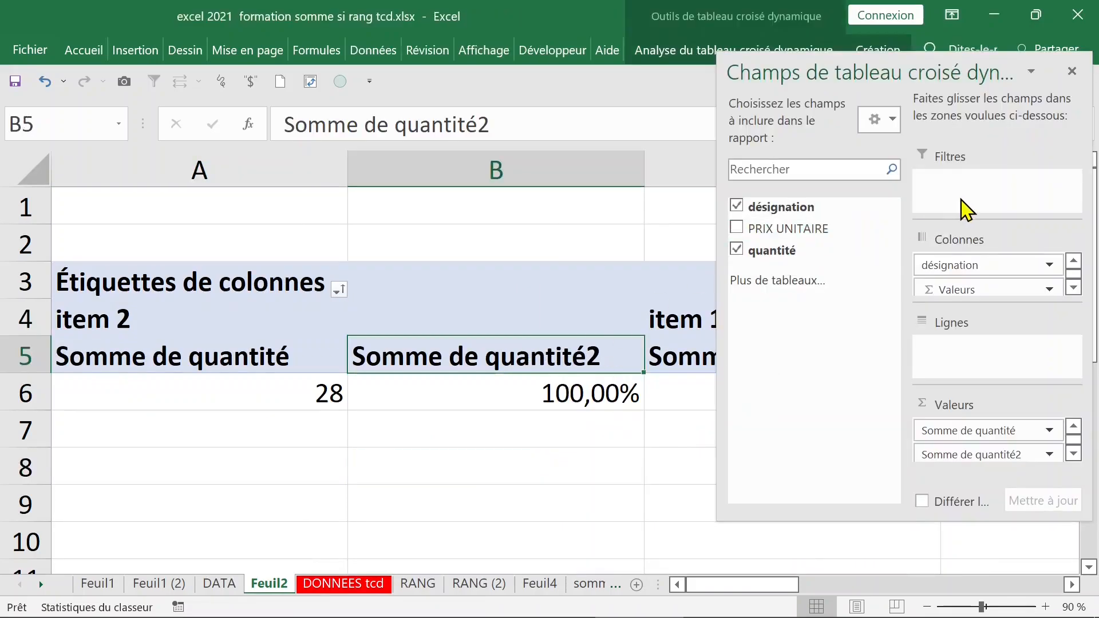
click(1072, 71)
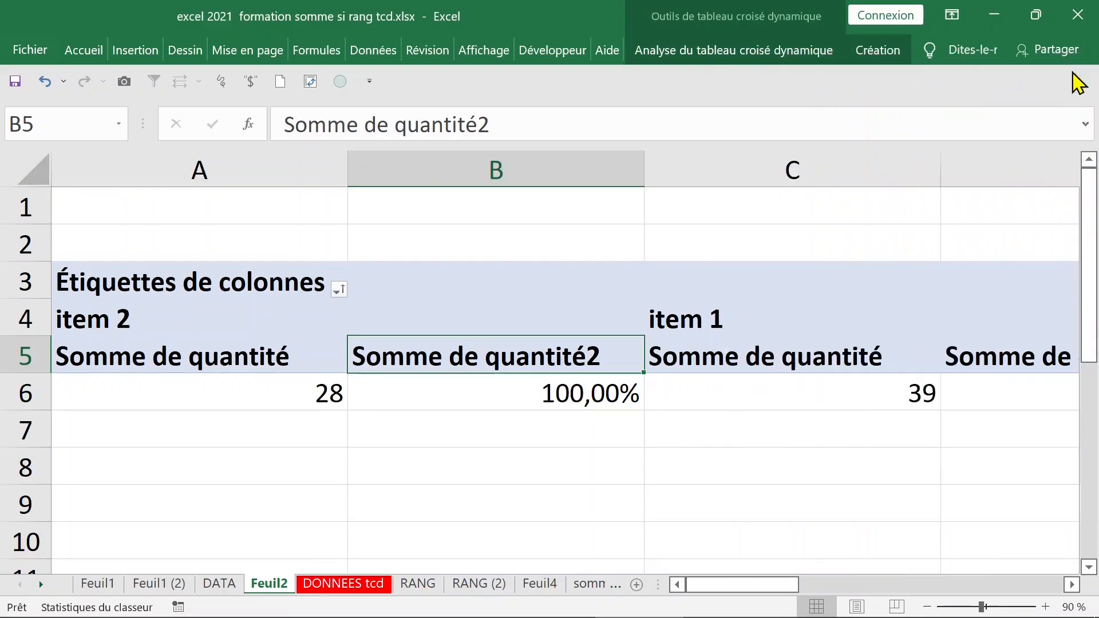
click(881, 55)
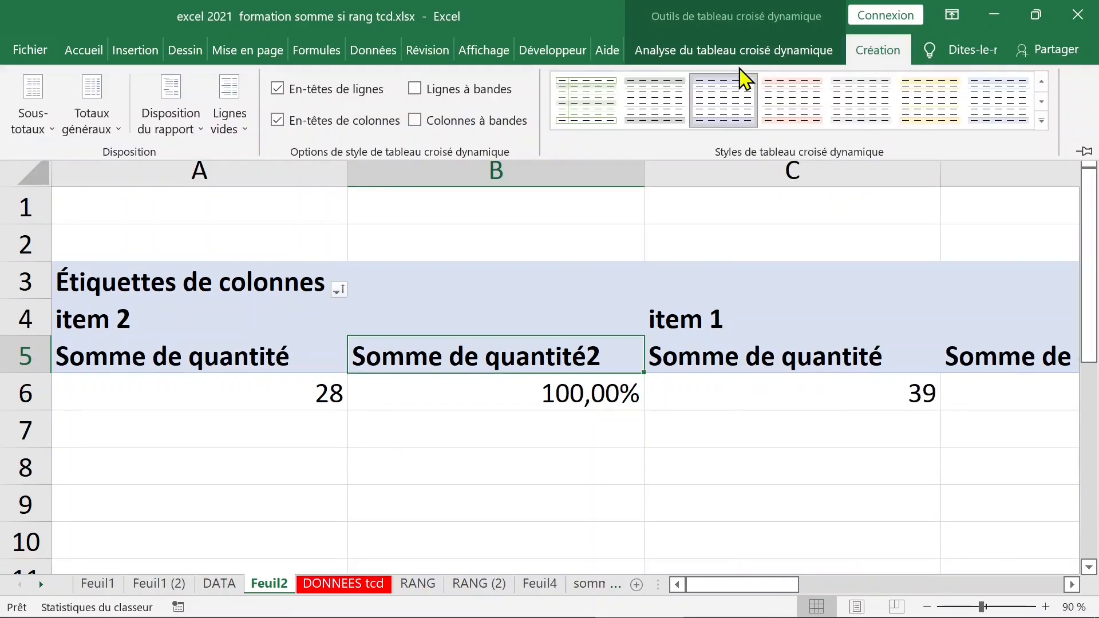
Switch the pivot table's report layout to outline form.
click(168, 105)
click(229, 212)
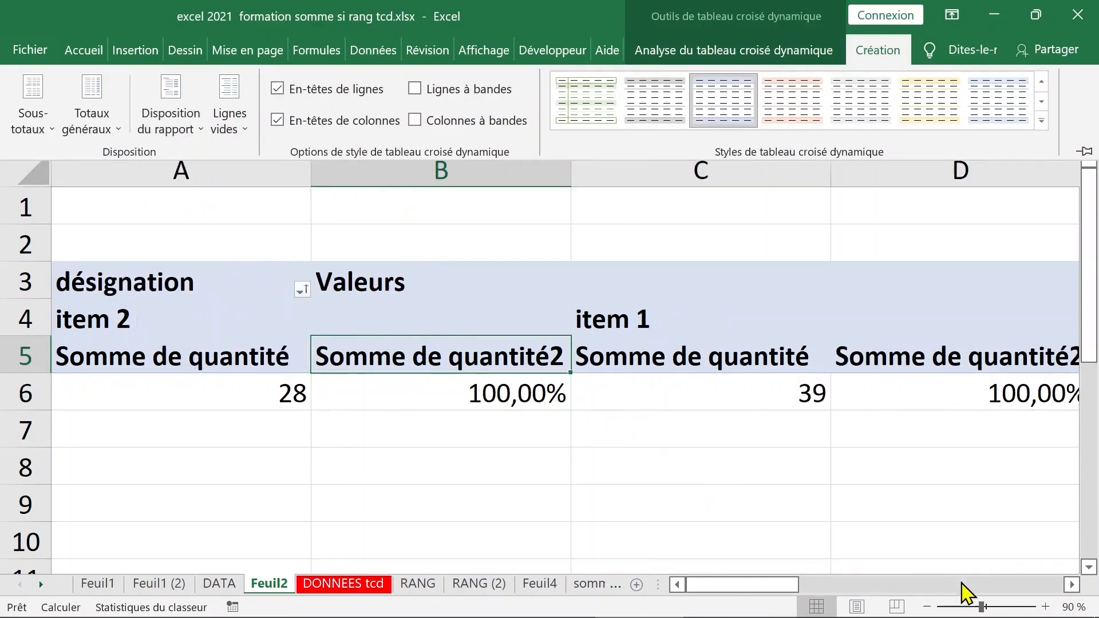
key(ctrl+F1)
drag(975, 604, 968, 610)
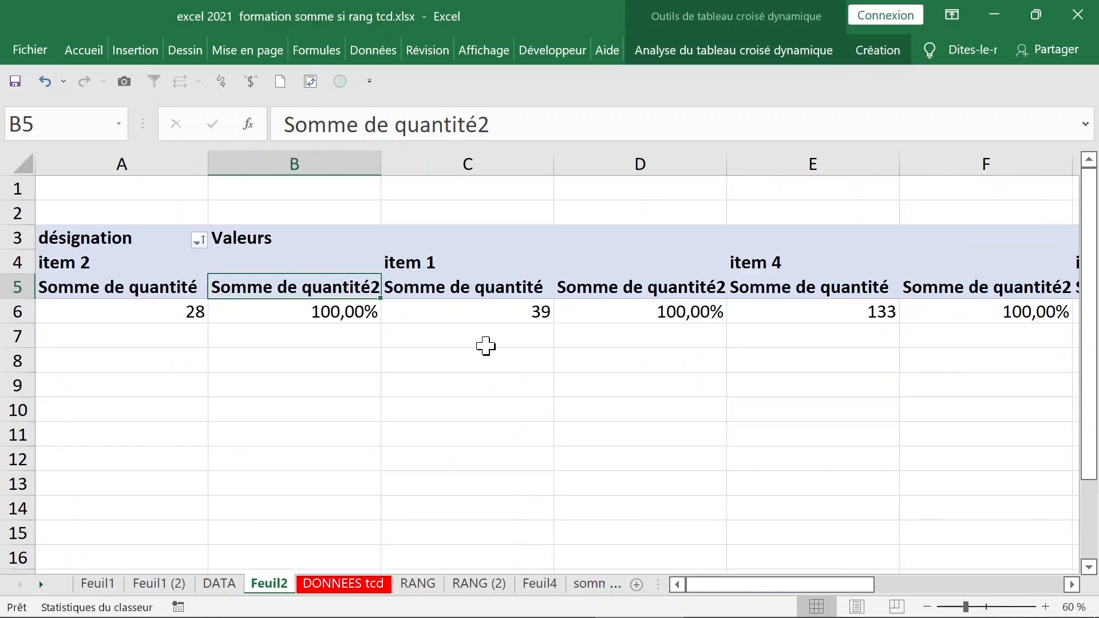
Show the Somme de quantité2 values as % du total de la ligne.
double_click(297, 290)
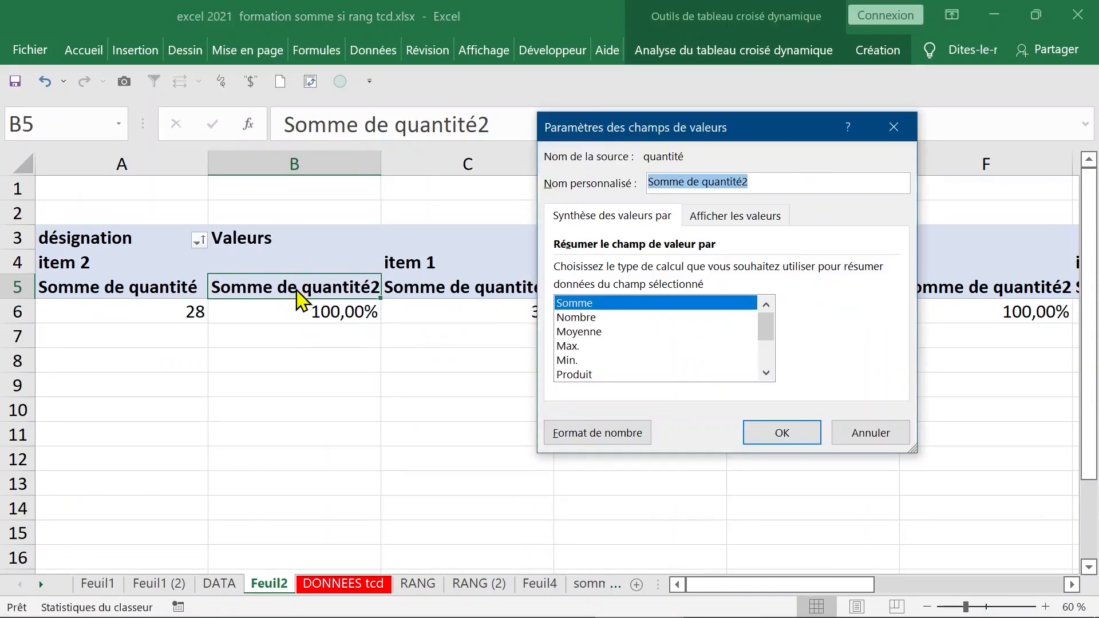
click(737, 218)
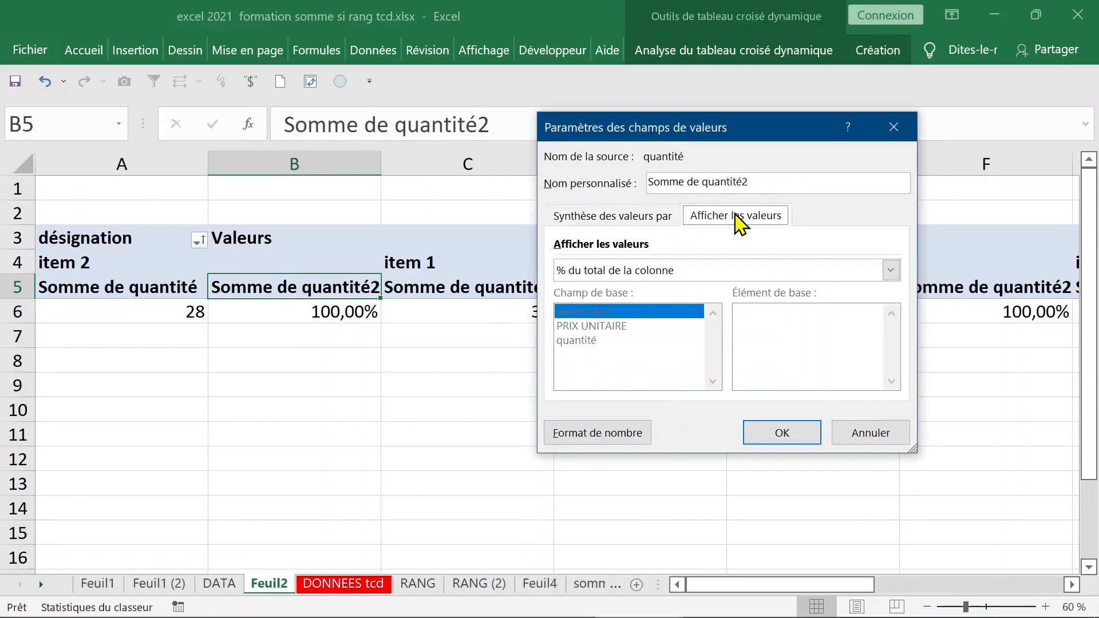
click(695, 276)
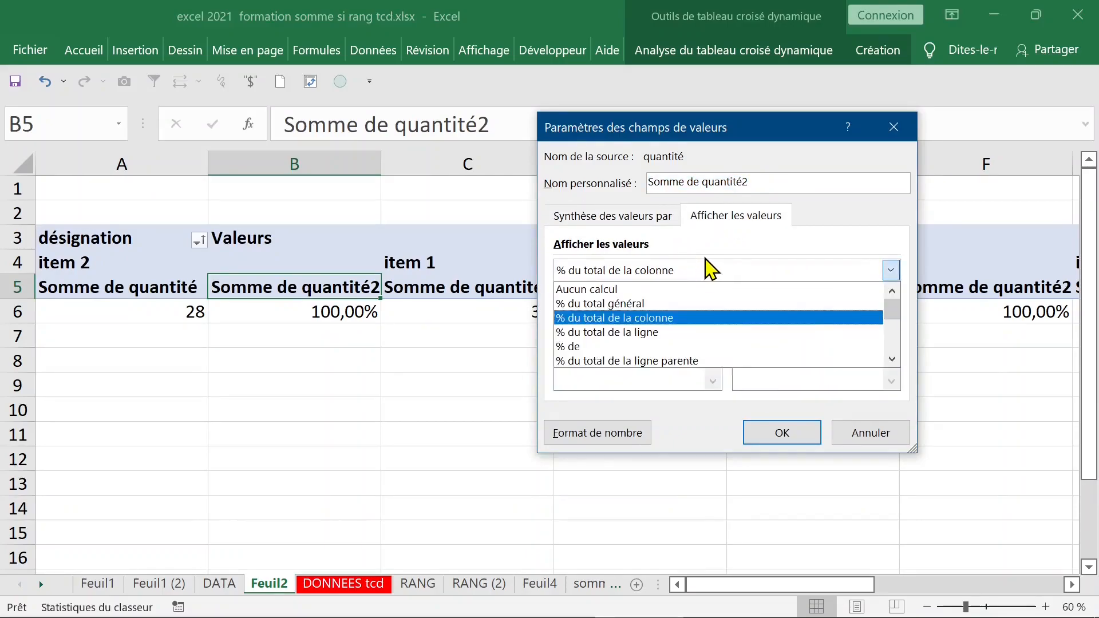
click(670, 332)
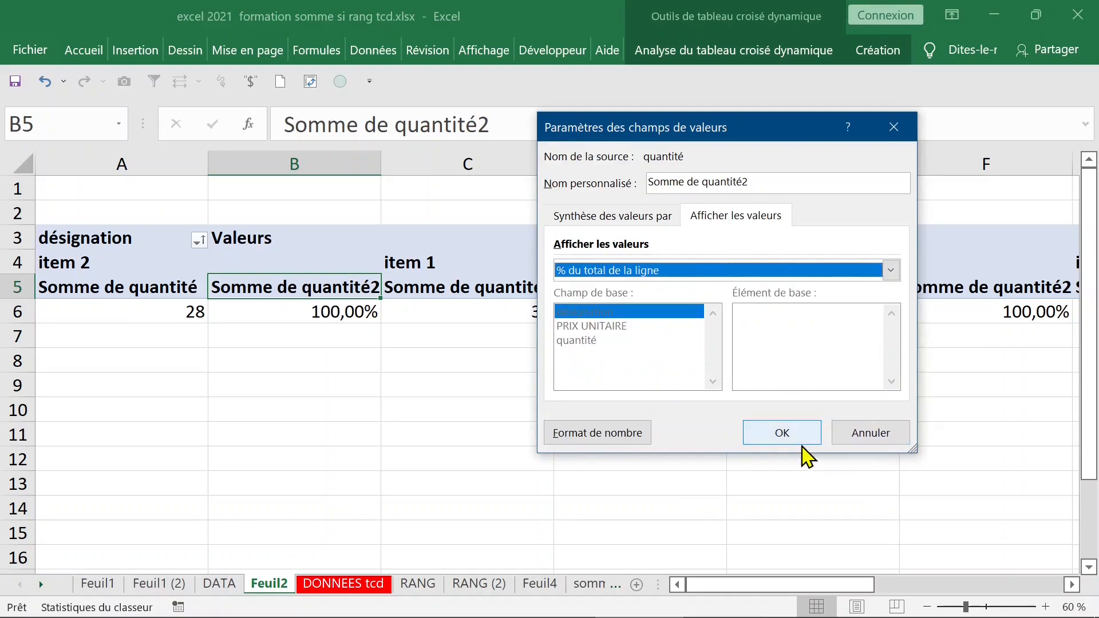
click(782, 434)
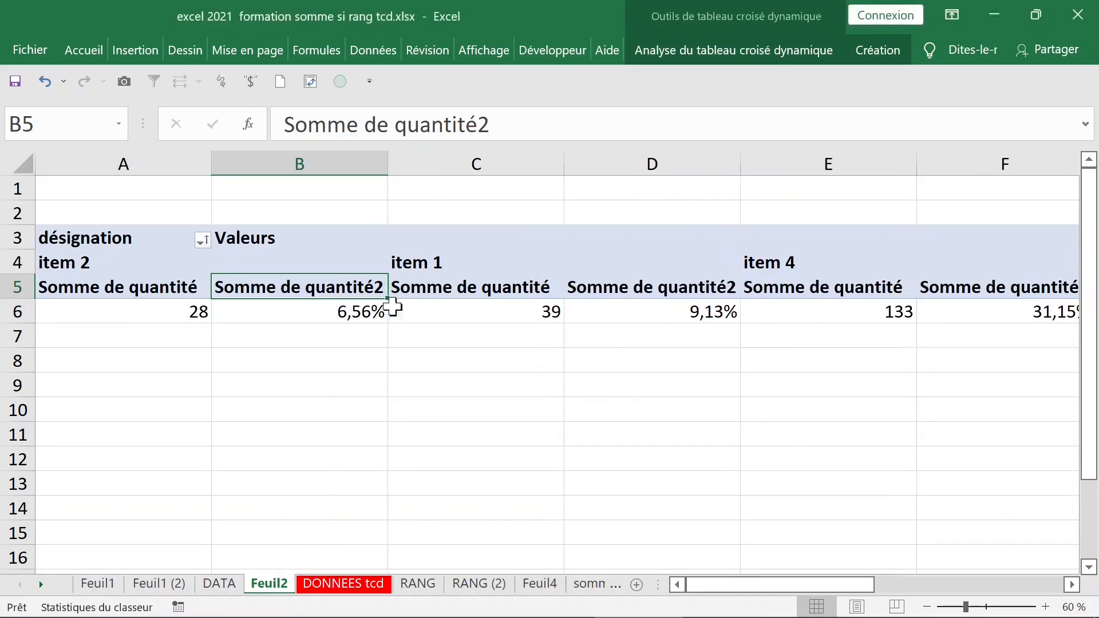
Rename the Somme de quantité2 header to %quantité2 in the formula bar.
drag(389, 123, 270, 129)
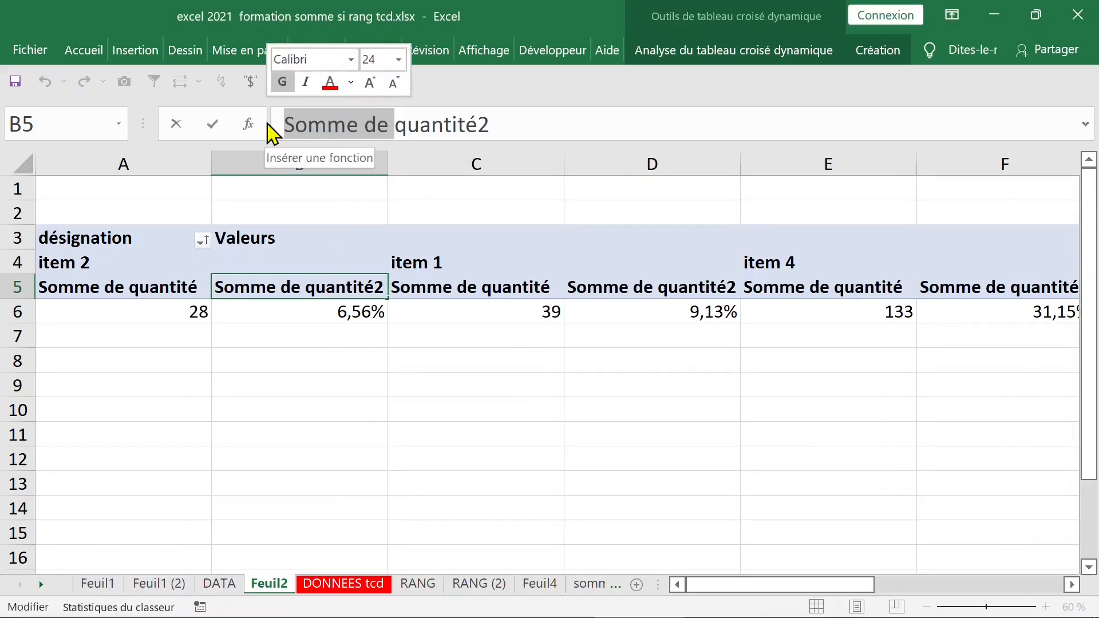
text(*)
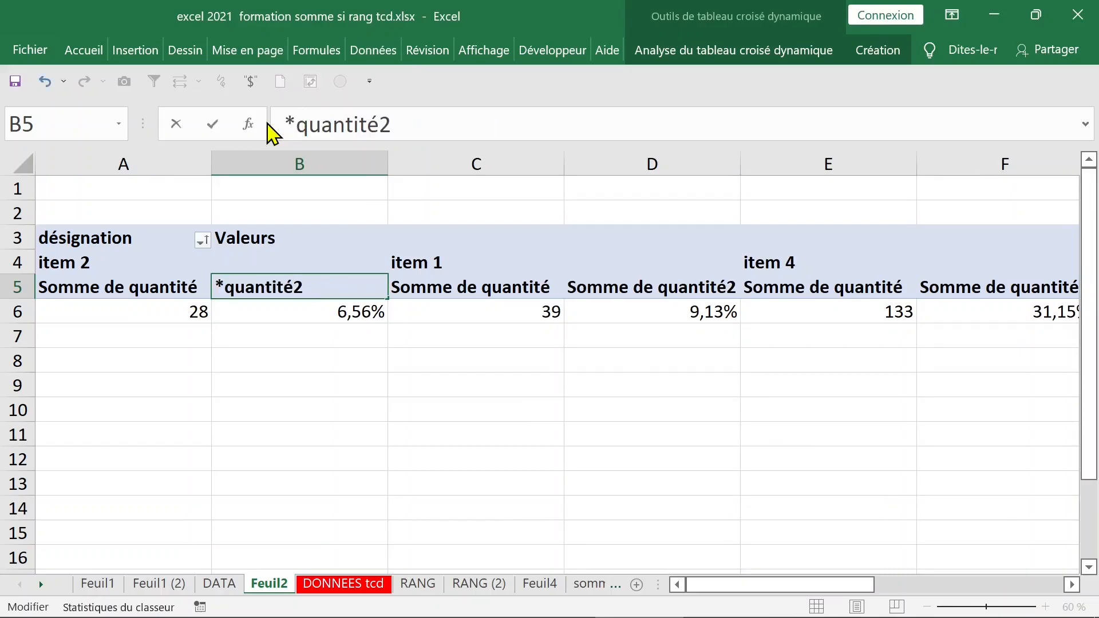
key(BackSpace)
text(%)
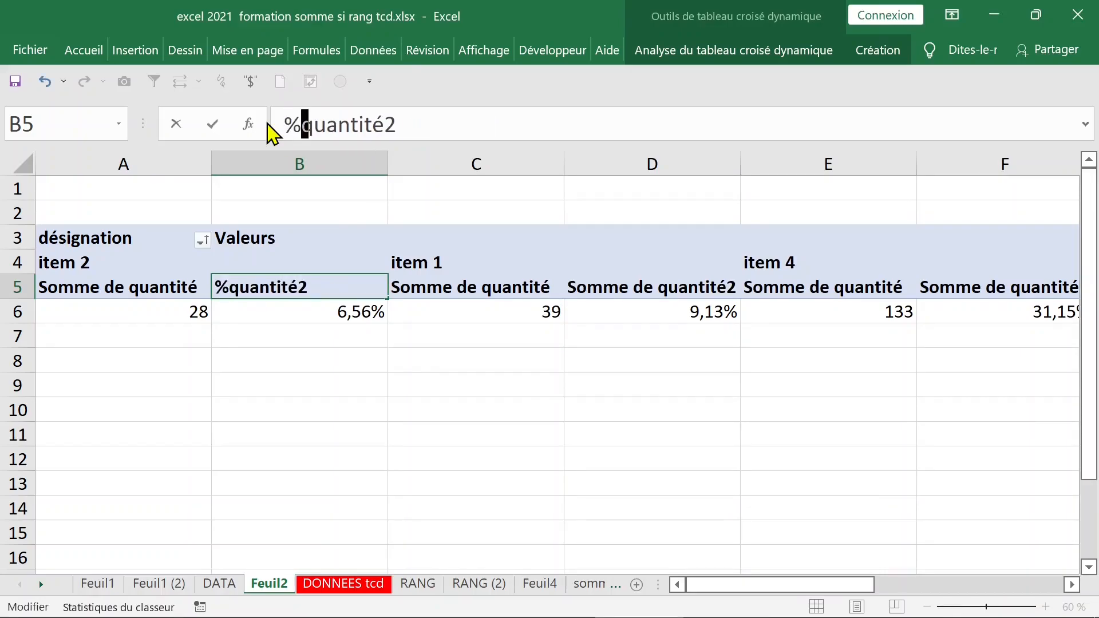
key(Return)
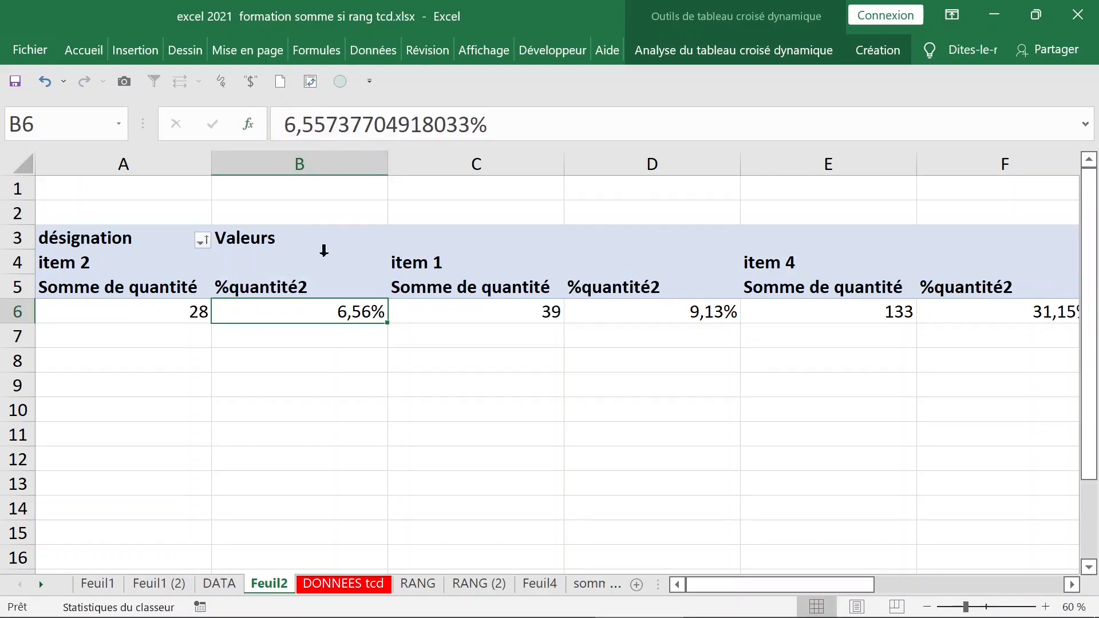
click(291, 275)
click(290, 287)
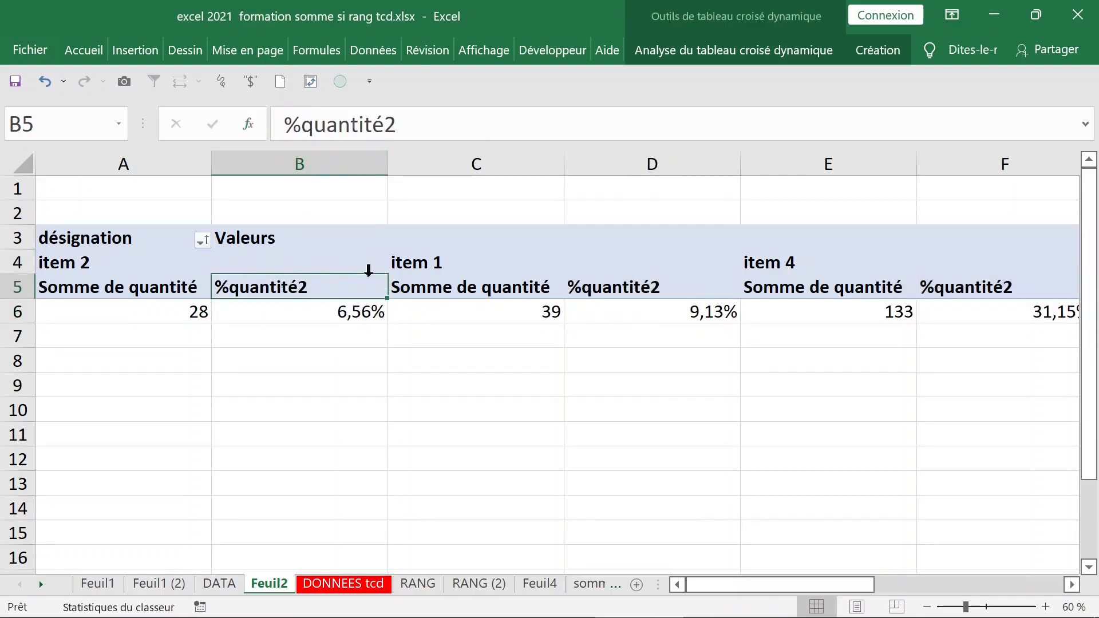
Move désignation from the columns back to the rows area in the field list.
right_click(301, 287)
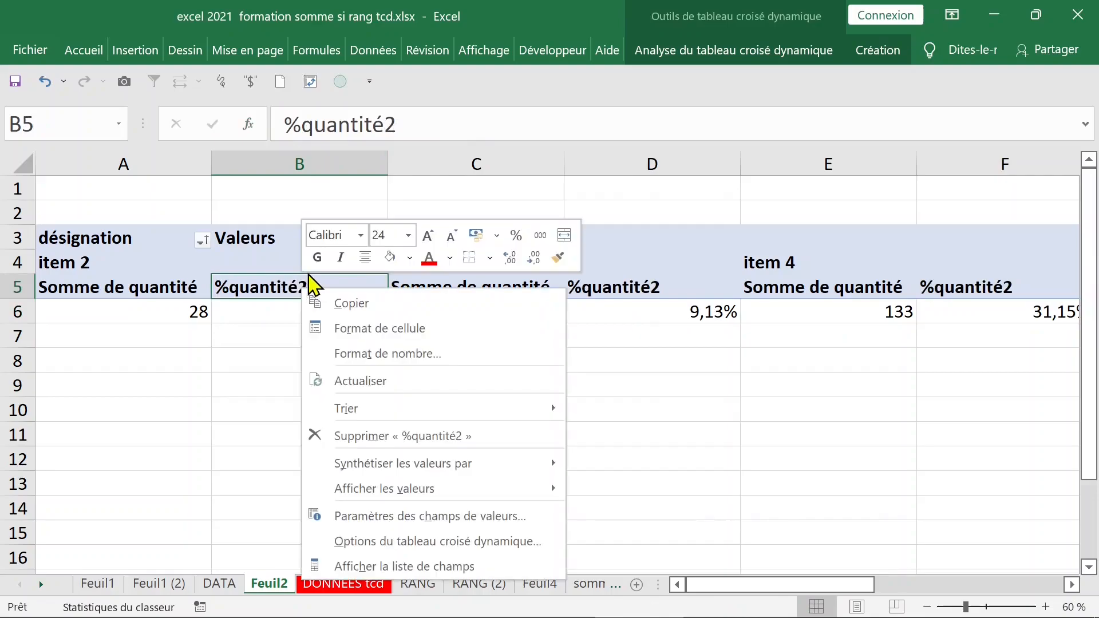
click(403, 568)
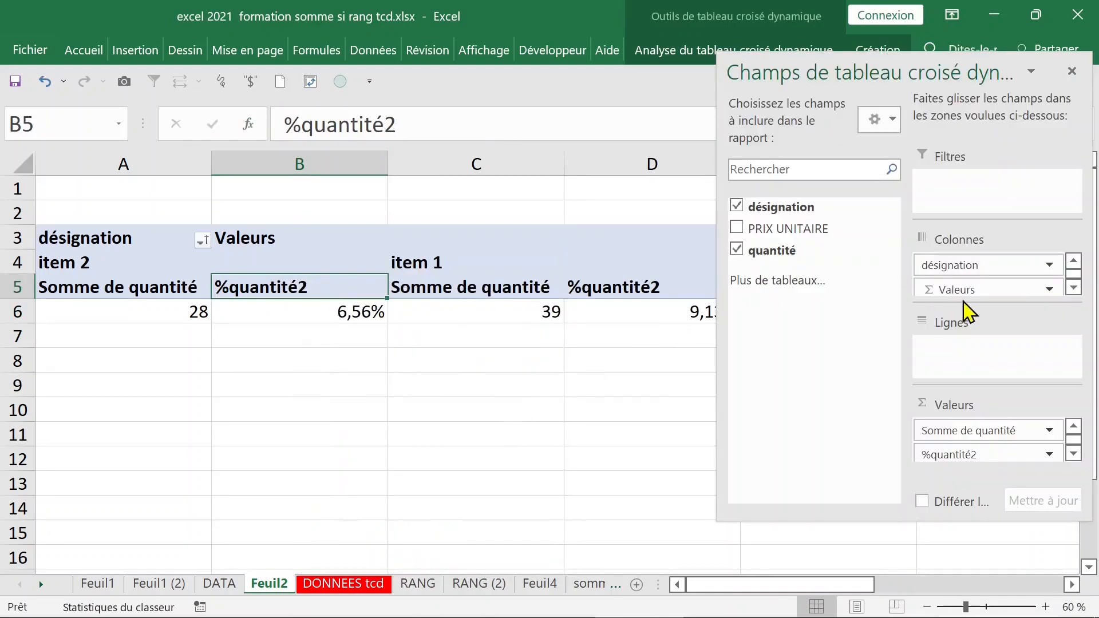
drag(984, 267, 976, 344)
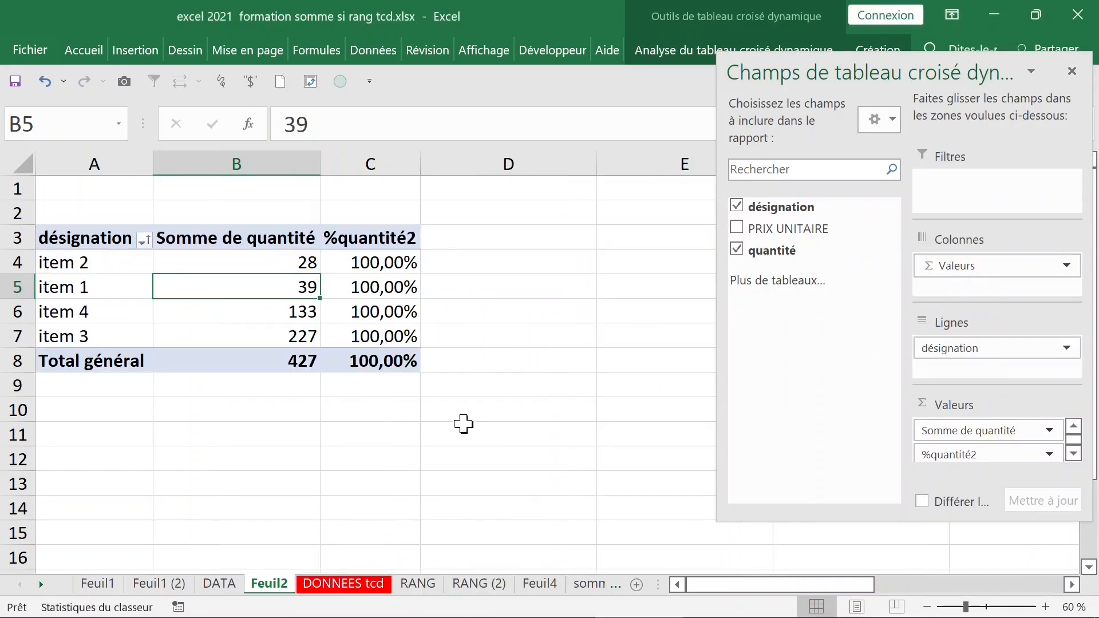
click(372, 259)
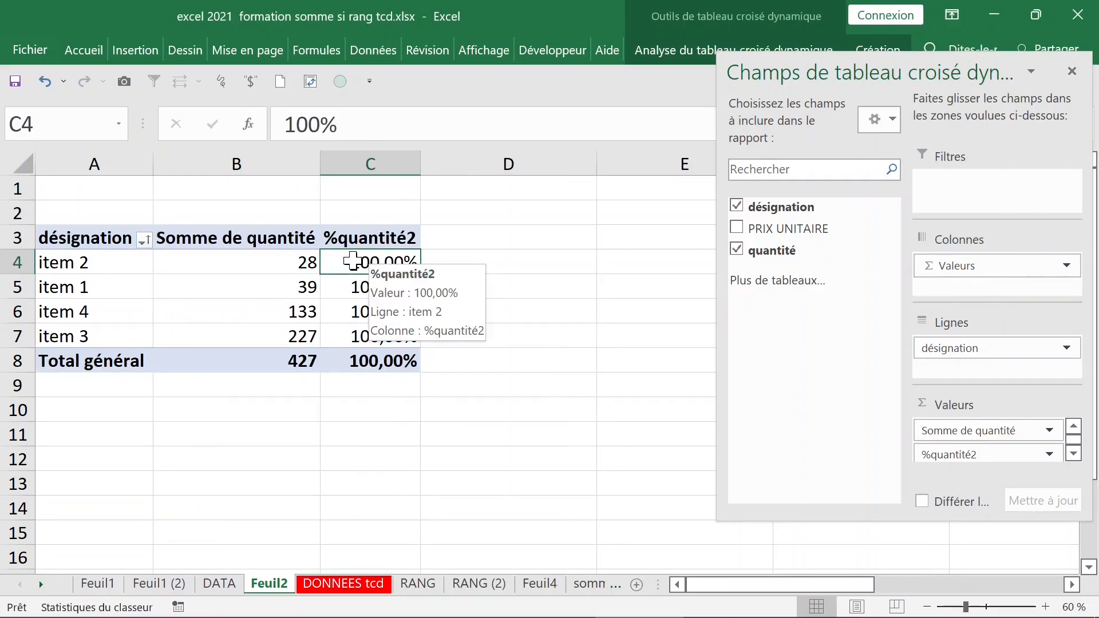
Show %quantité2 as % du total de la colonne, giving 6,56% to 53,16%.
right_click(353, 264)
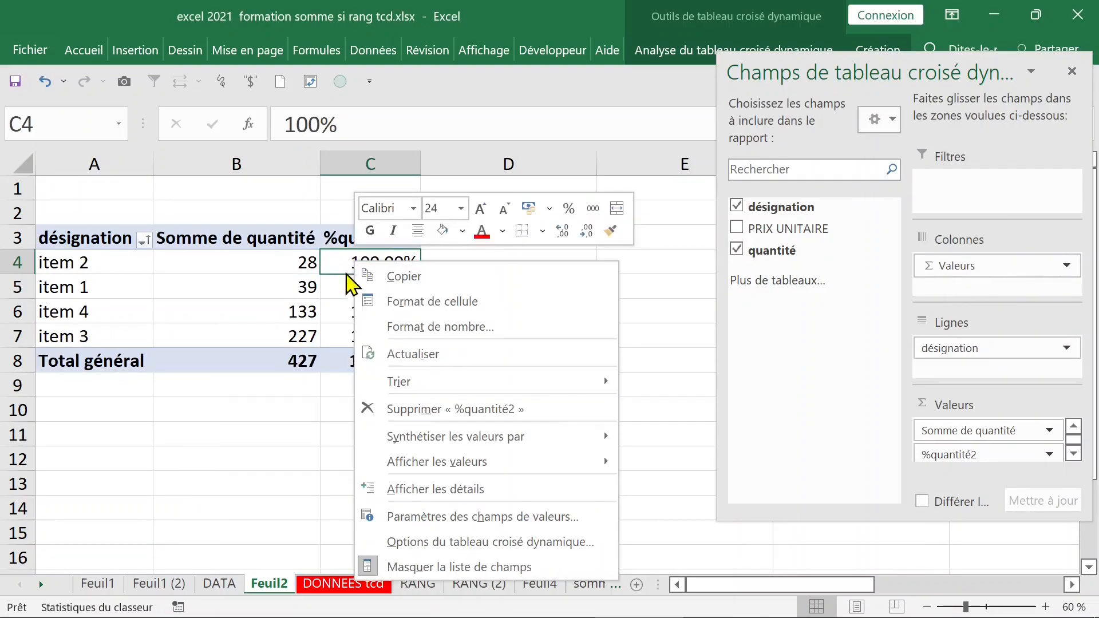
mouse_move(463, 442)
mouse_move(466, 465)
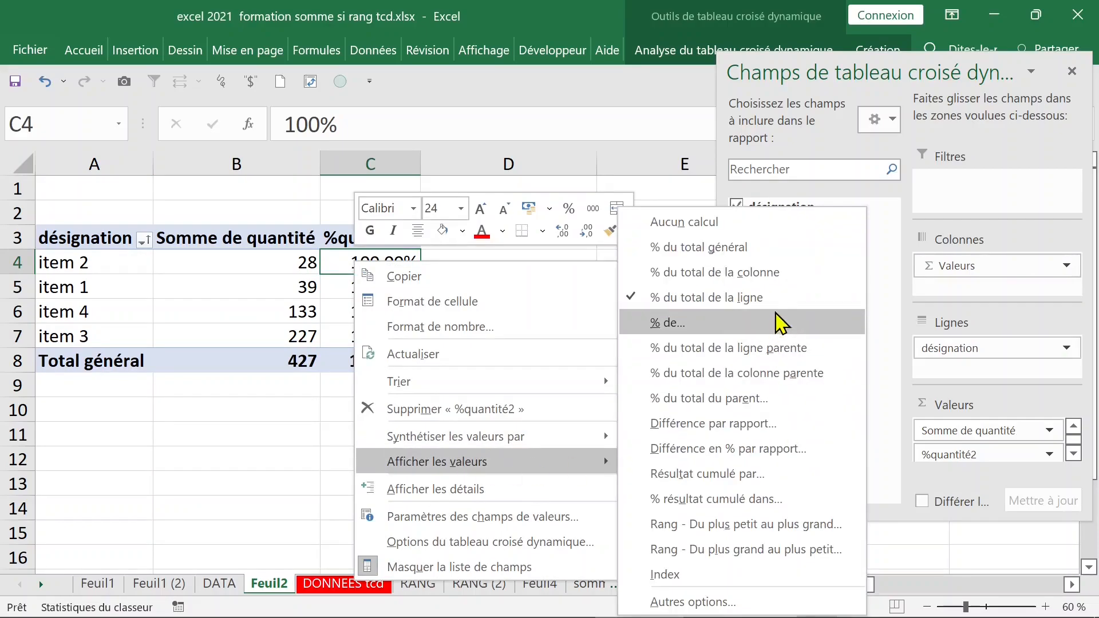
click(771, 274)
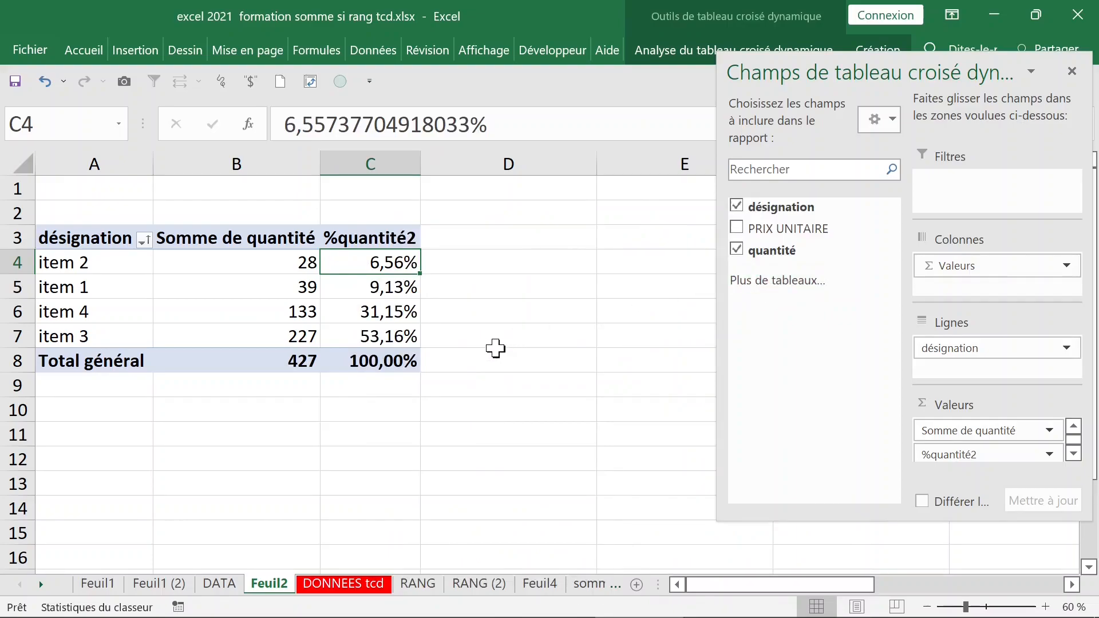
click(485, 333)
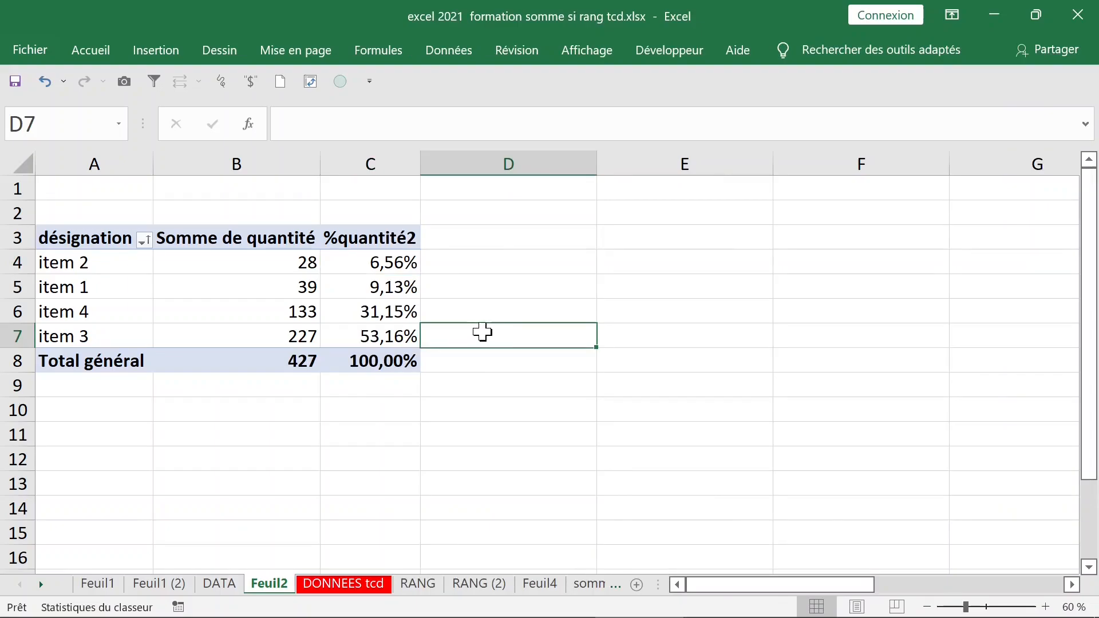
Rebuild the pivot with désignation rows and summed PRIX UNITAIRE values, totalling 4764.
click(370, 285)
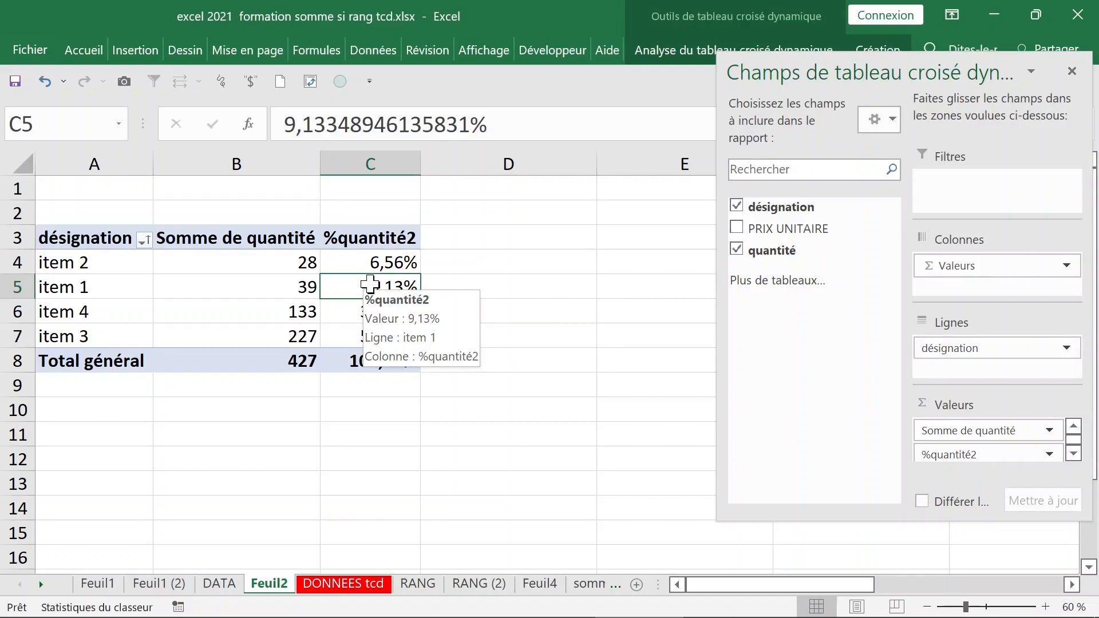
click(738, 251)
click(739, 207)
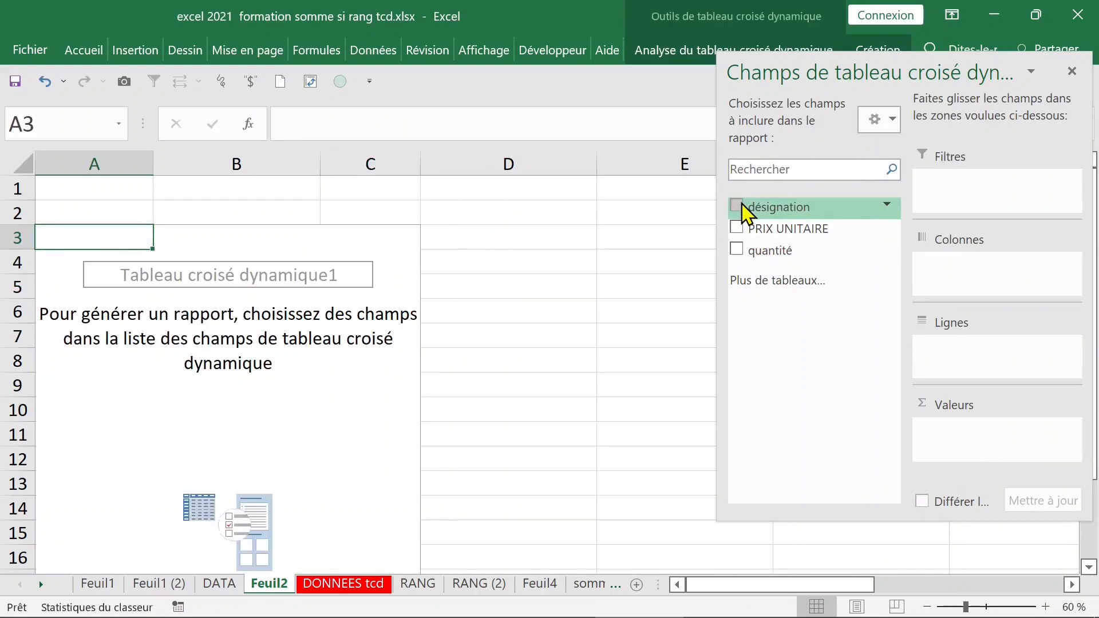
click(738, 206)
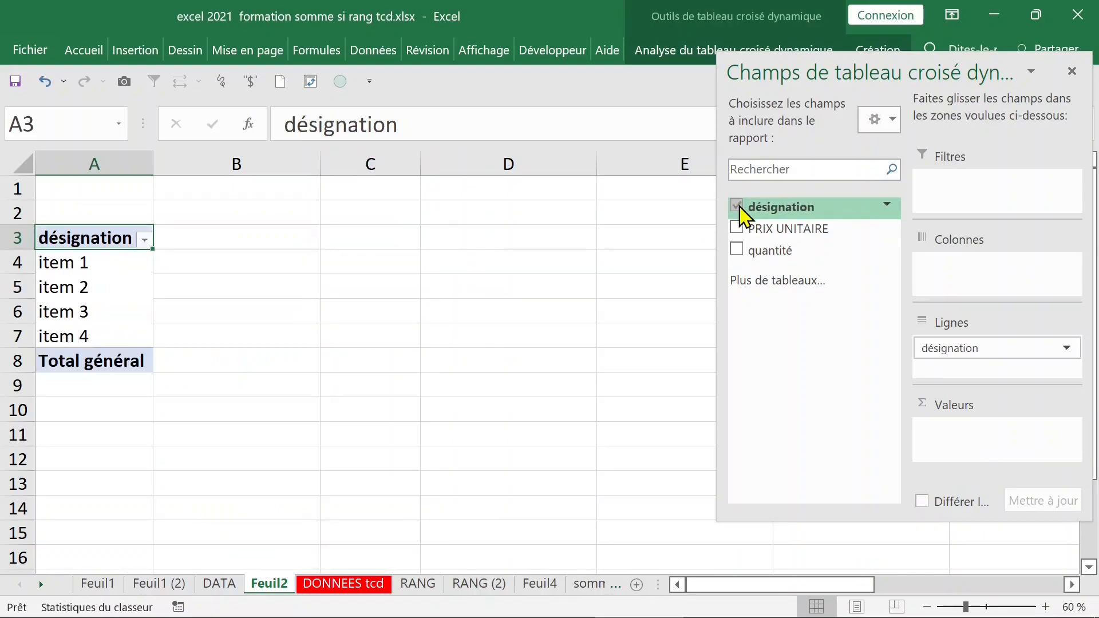
drag(762, 229, 978, 435)
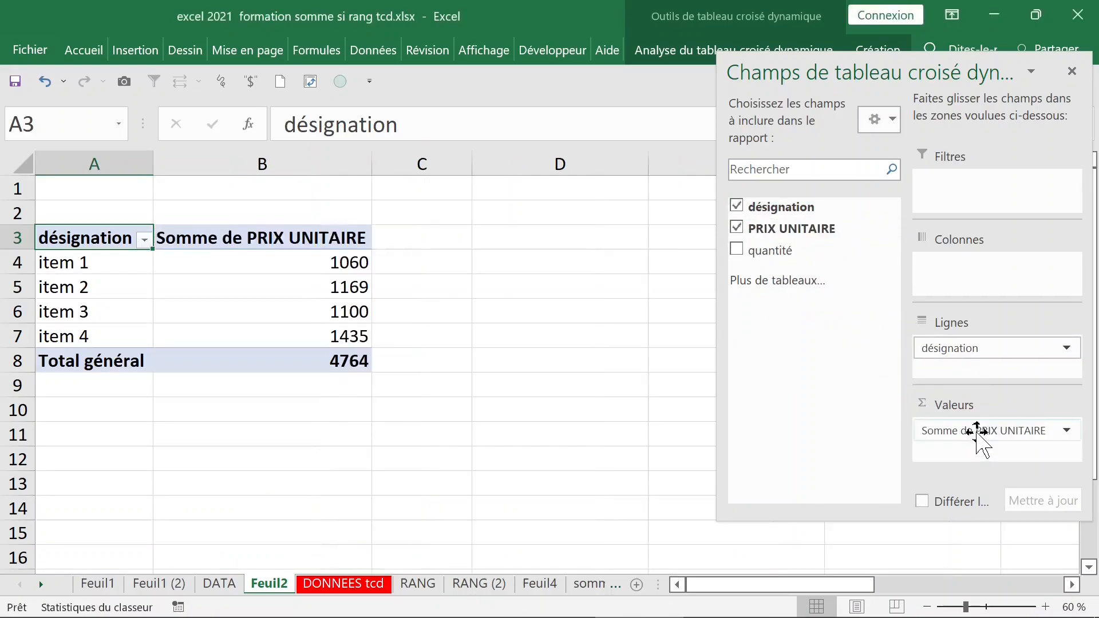
Change the PRIX UNITAIRE summary to Min., giving 160, 39, 100 and 5.
click(308, 263)
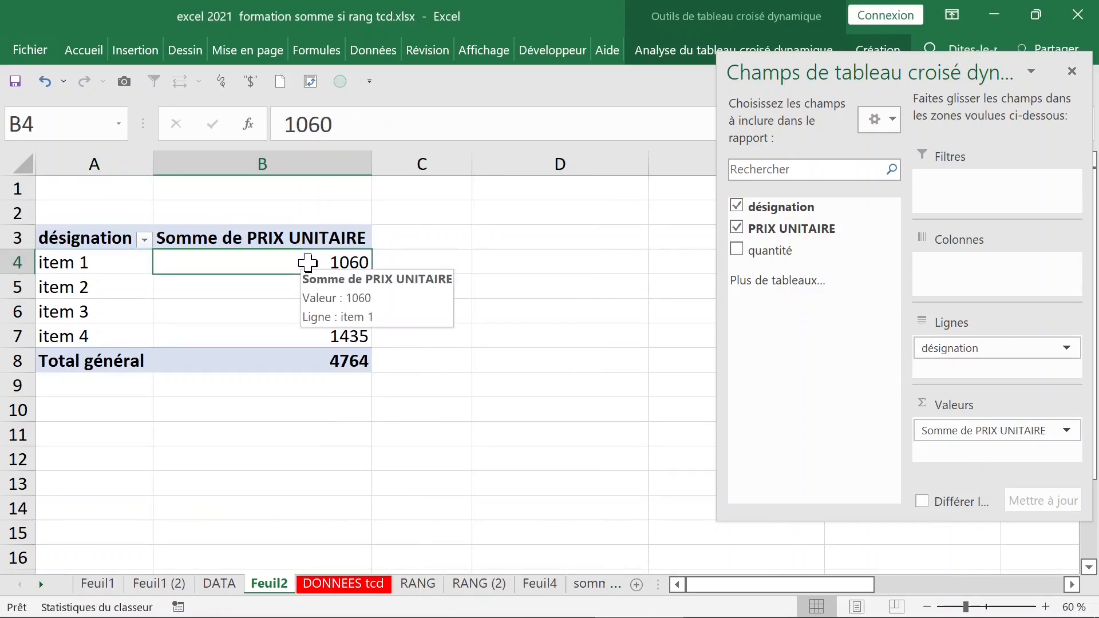
double_click(306, 241)
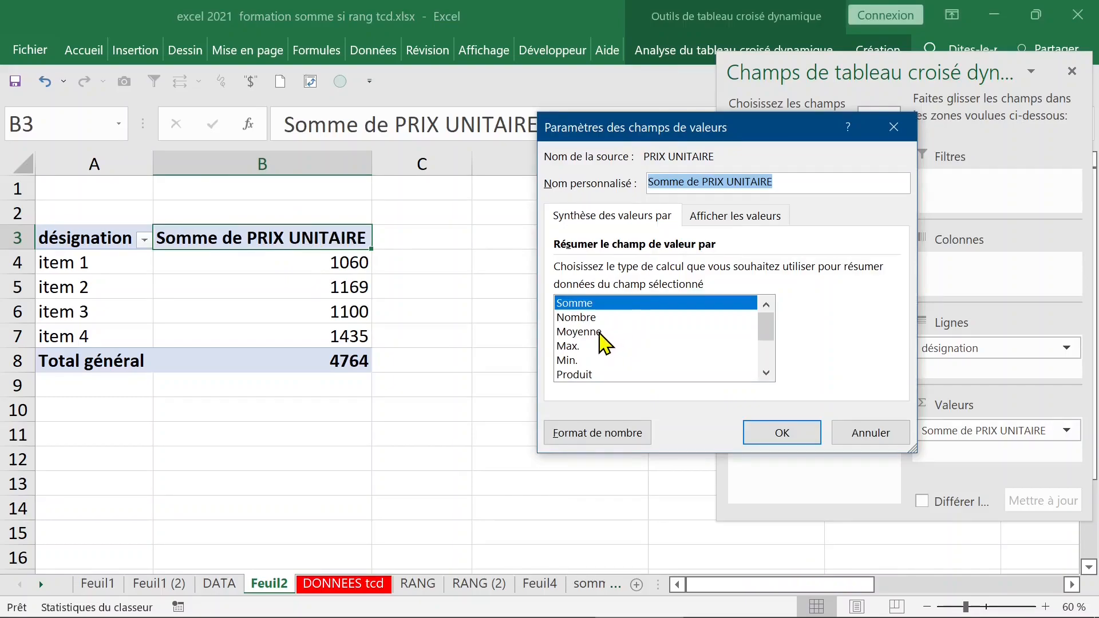
click(581, 361)
click(782, 432)
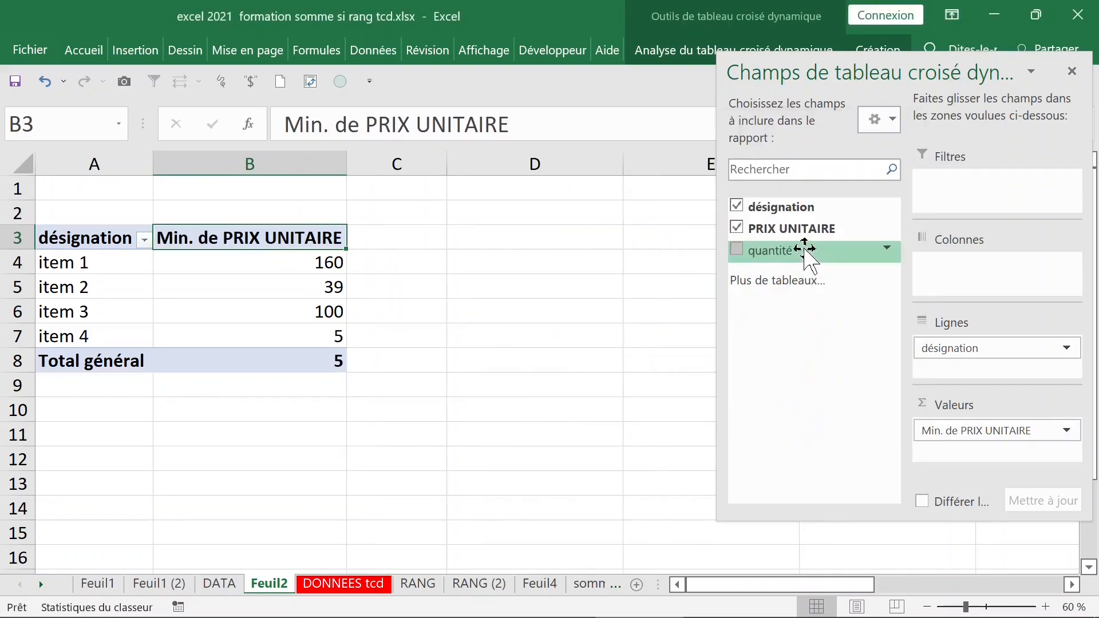
Add PRIX UNITAIRE to Valeurs again and summarize that column by Max.
drag(798, 228, 978, 455)
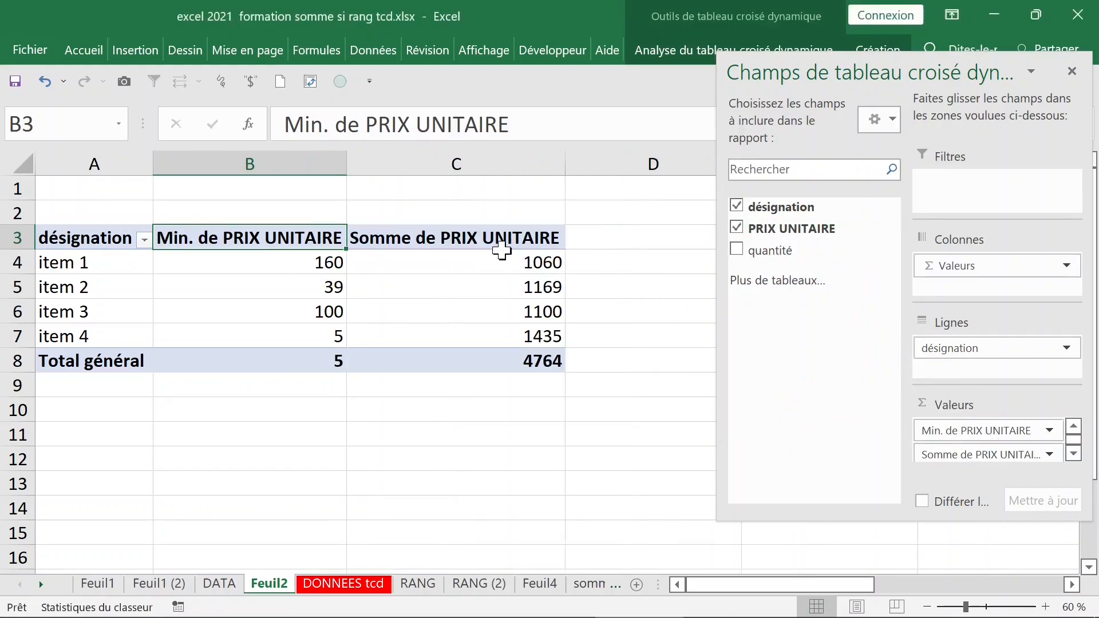
click(475, 239)
double_click(475, 239)
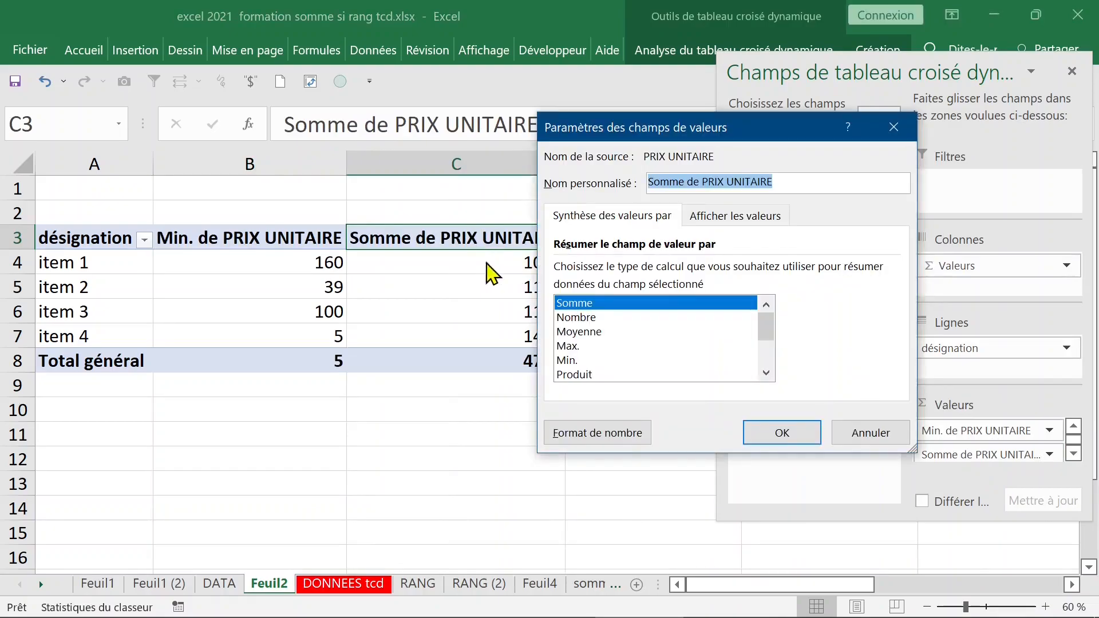
click(585, 346)
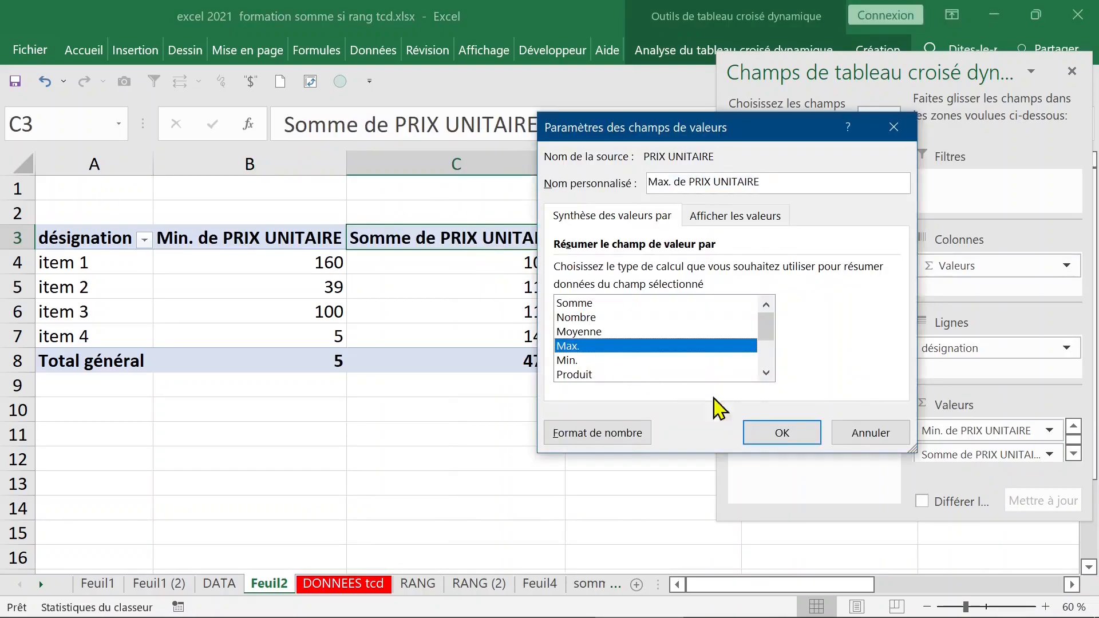
click(780, 436)
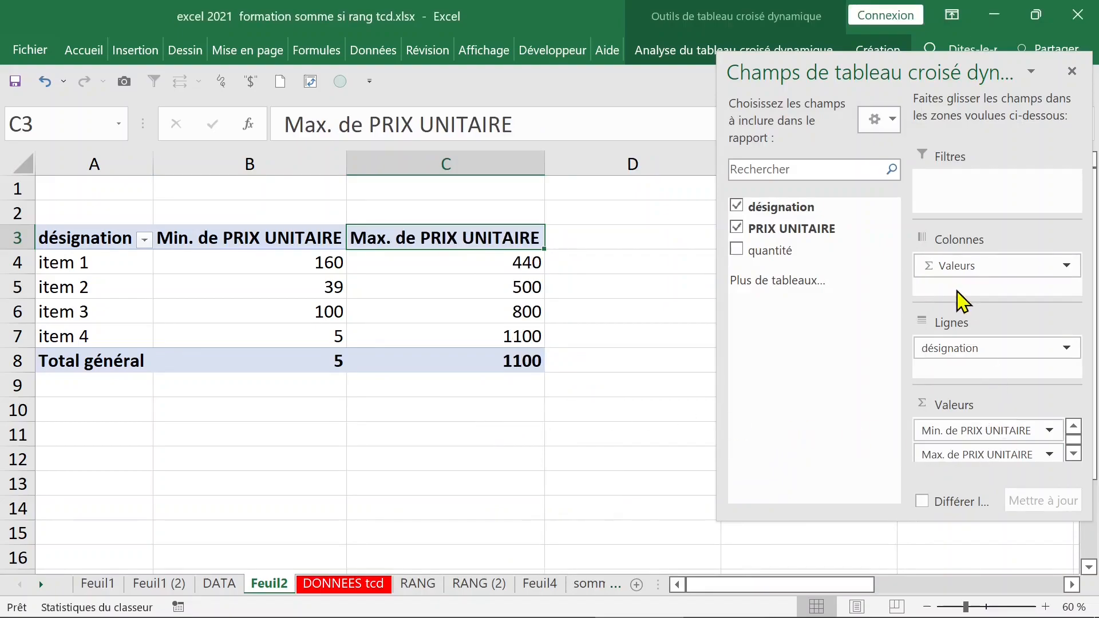
Add a third PRIX UNITAIRE value summarized by Moyenne (total 280,24) and close the field list.
drag(864, 82, 818, 24)
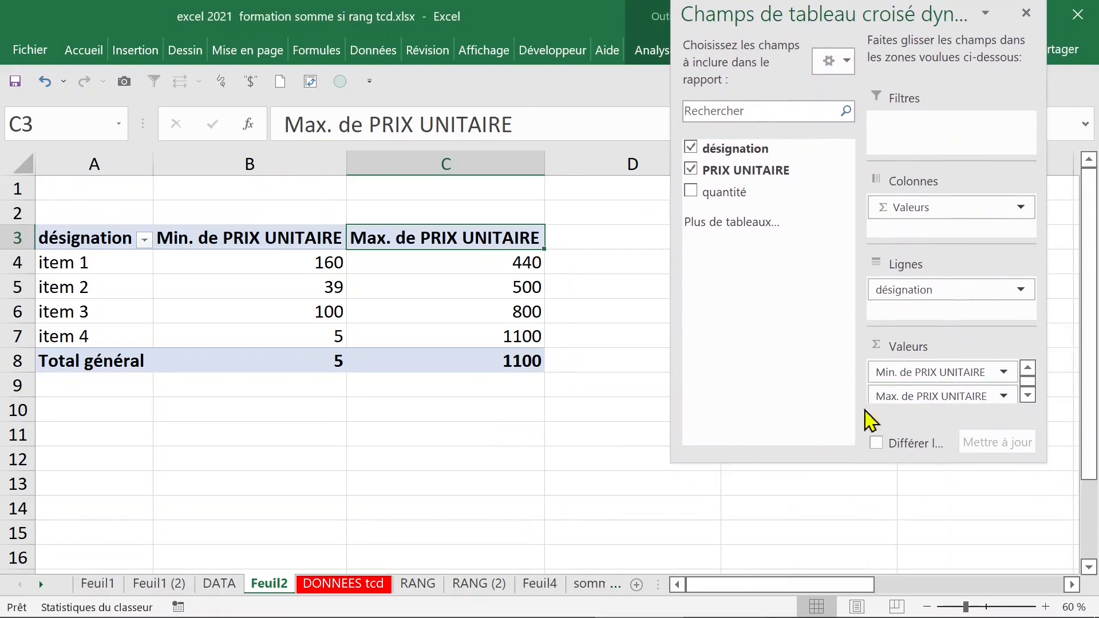
drag(875, 463, 876, 507)
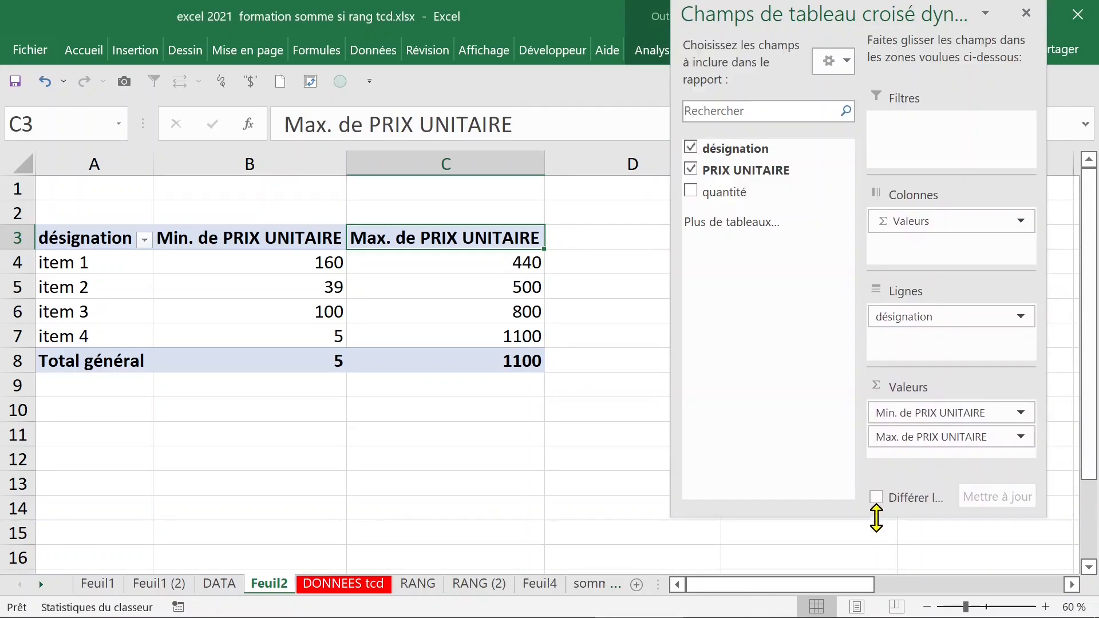
drag(750, 172, 928, 412)
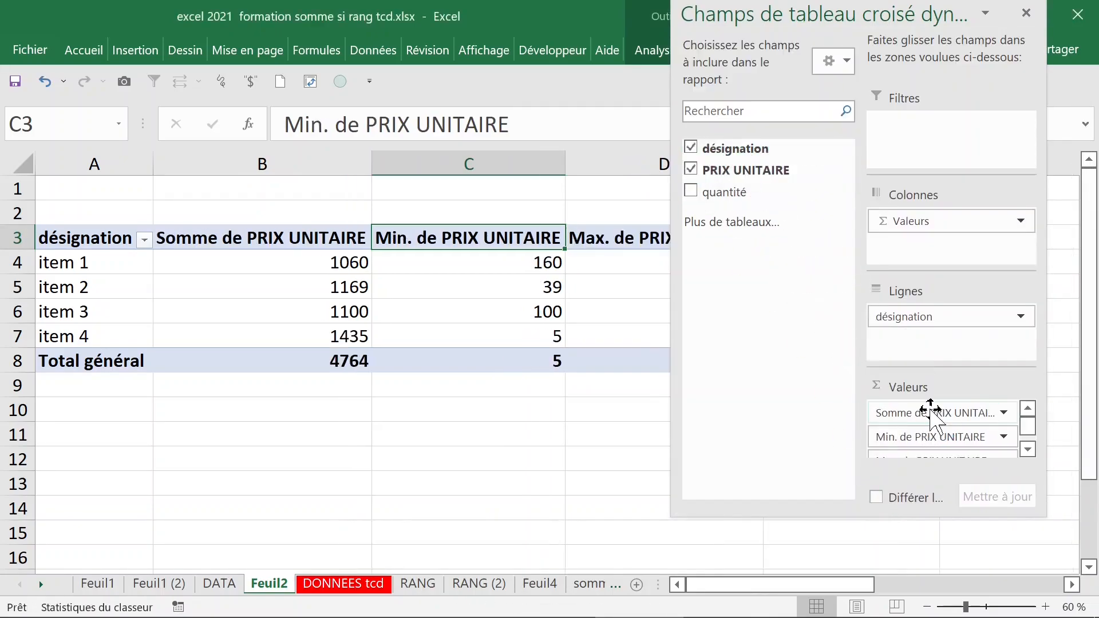
click(269, 238)
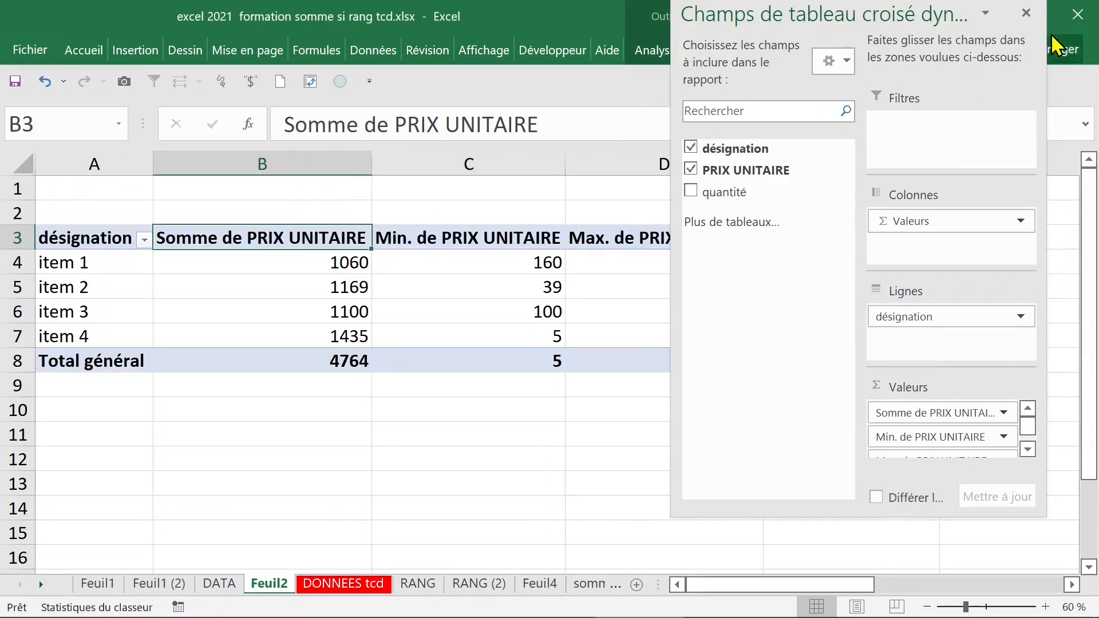
click(1027, 13)
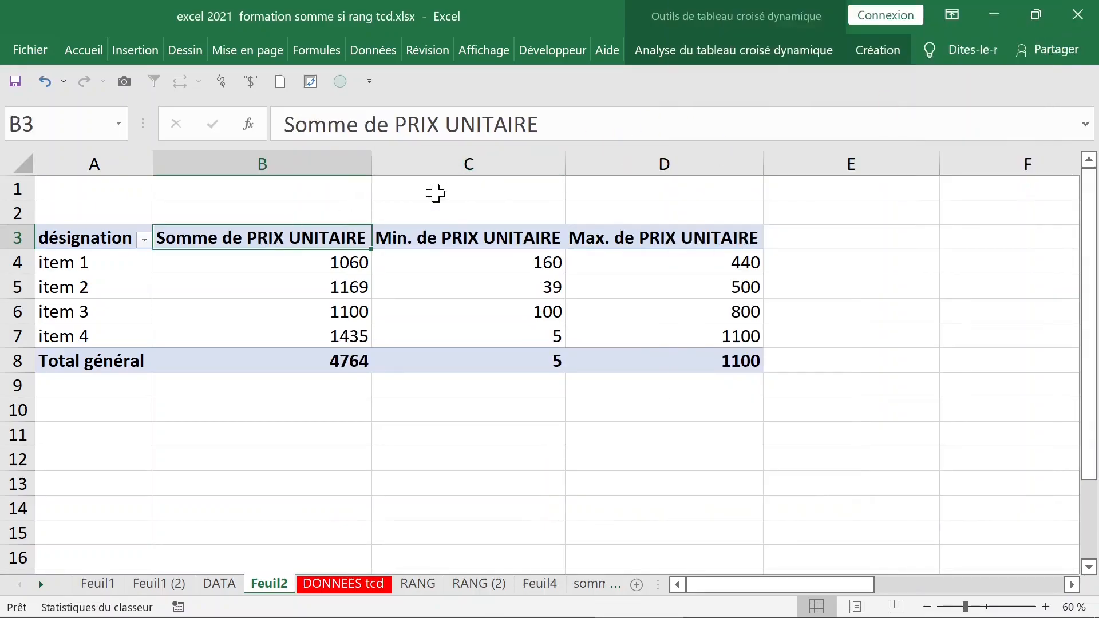
double_click(275, 239)
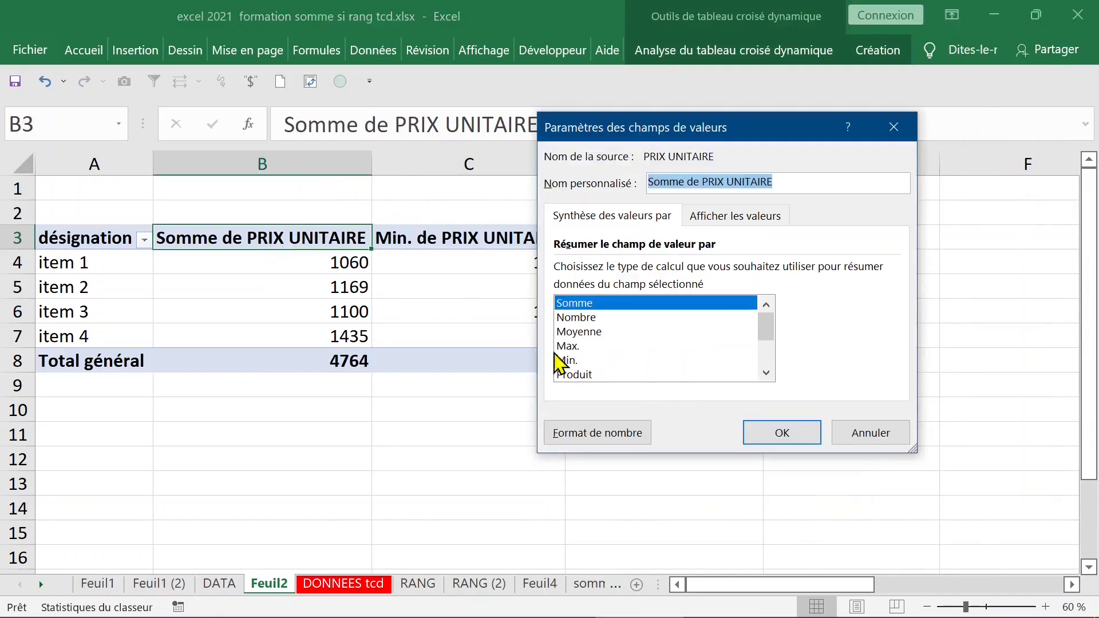
click(593, 333)
click(773, 434)
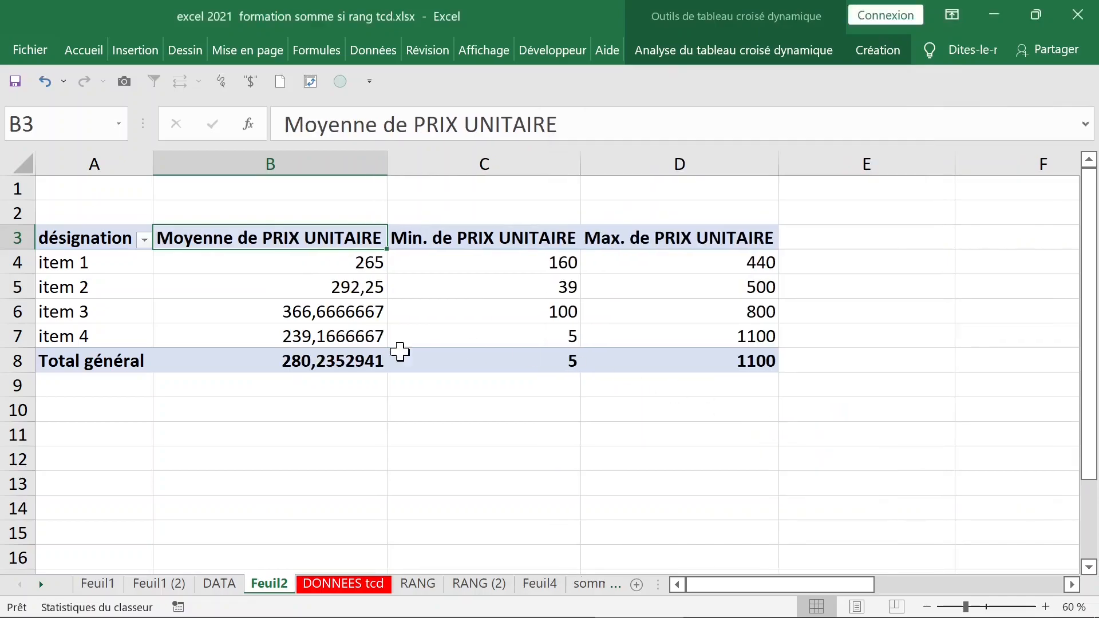
click(331, 312)
drag(322, 268, 319, 338)
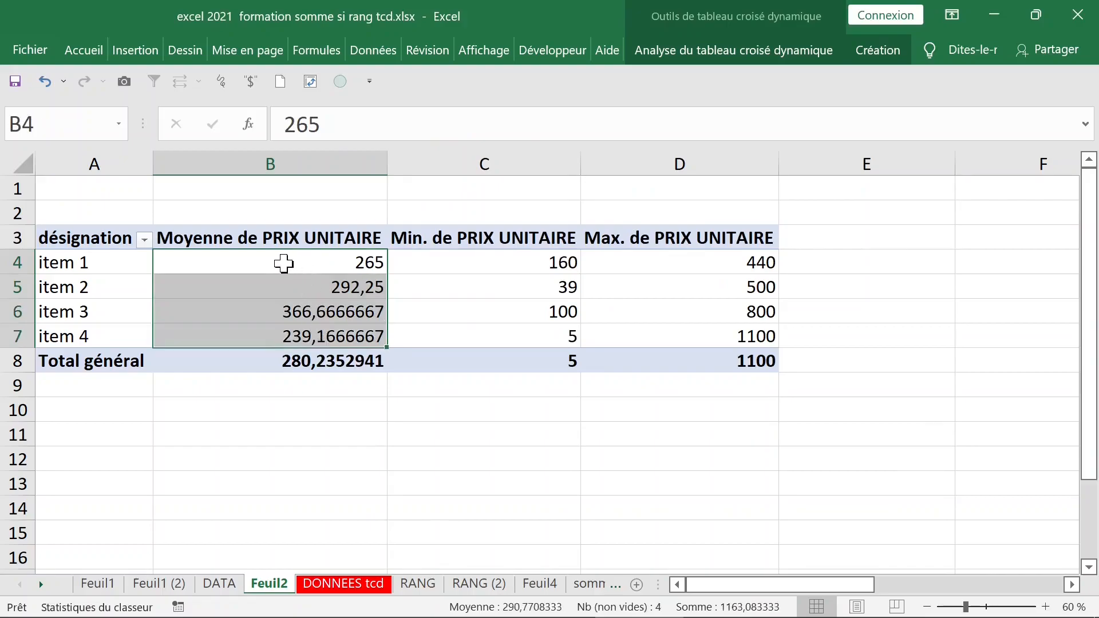
Format the Moyenne de PRIX UNITAIRE values as numbers with two decimals.
right_click(285, 265)
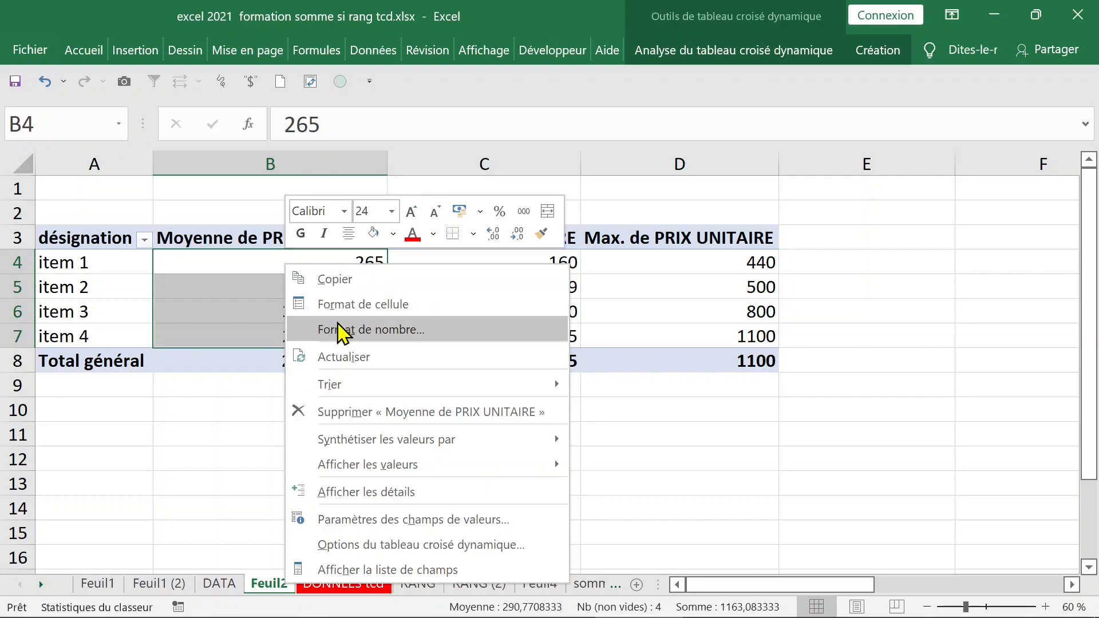
click(341, 331)
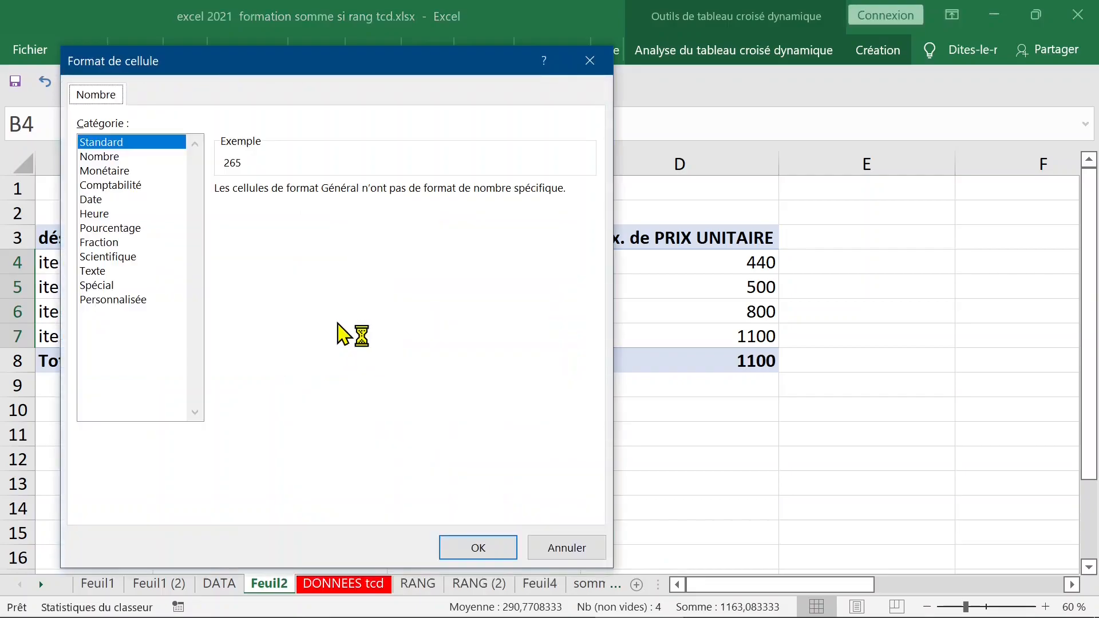
click(96, 158)
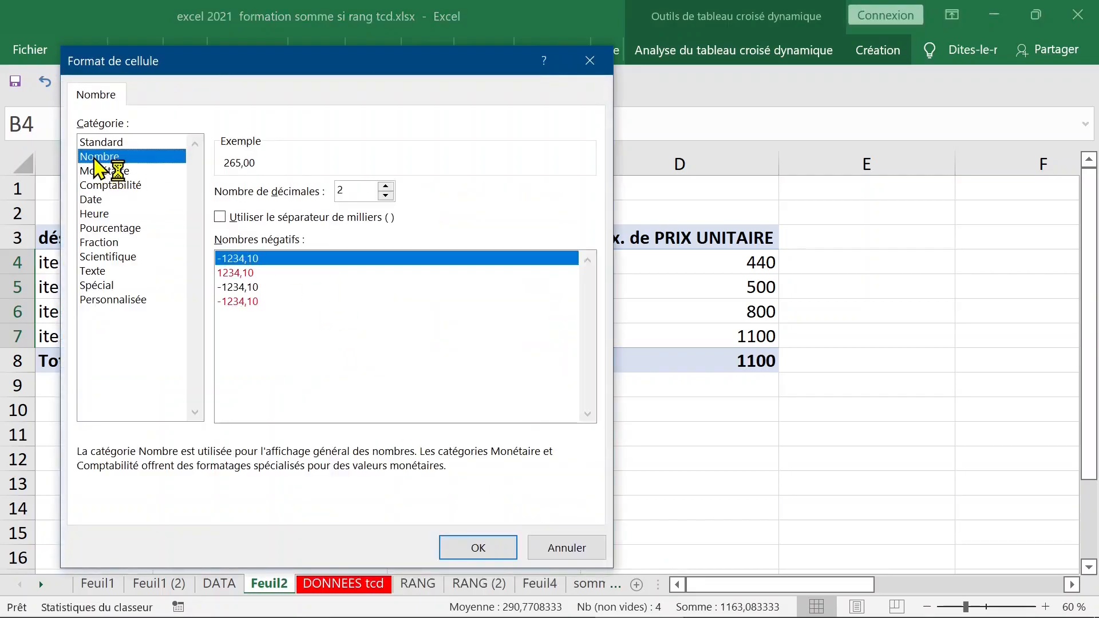
click(387, 196)
click(387, 196)
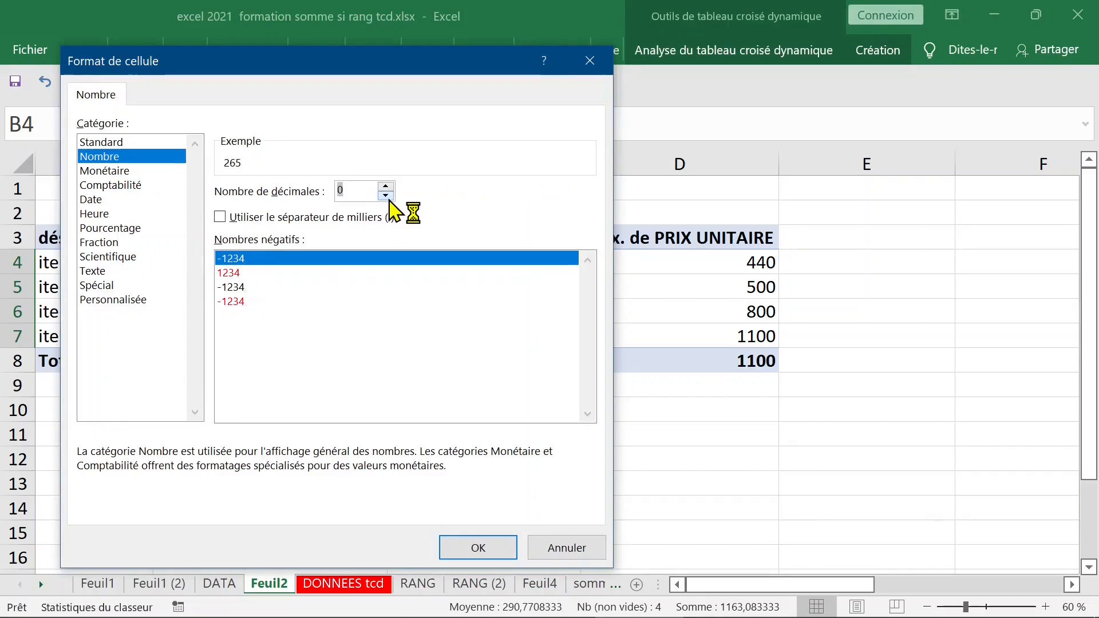
click(386, 188)
click(386, 188)
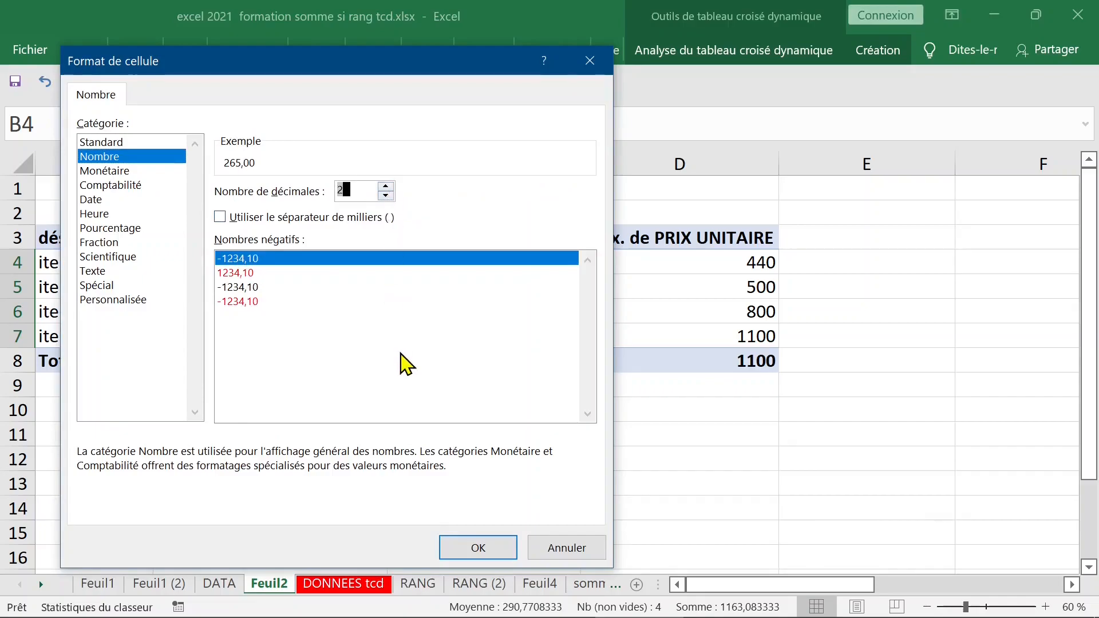
click(477, 550)
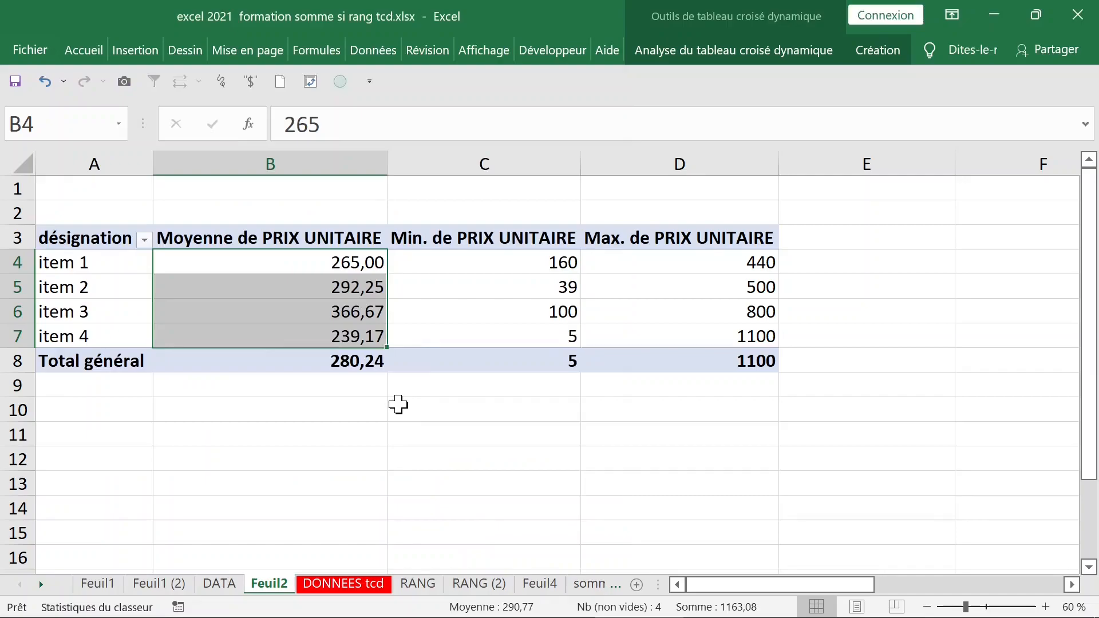
Switch the average prices to Monétaire format with the € symbol, e.g. 265,00 €.
click(335, 266)
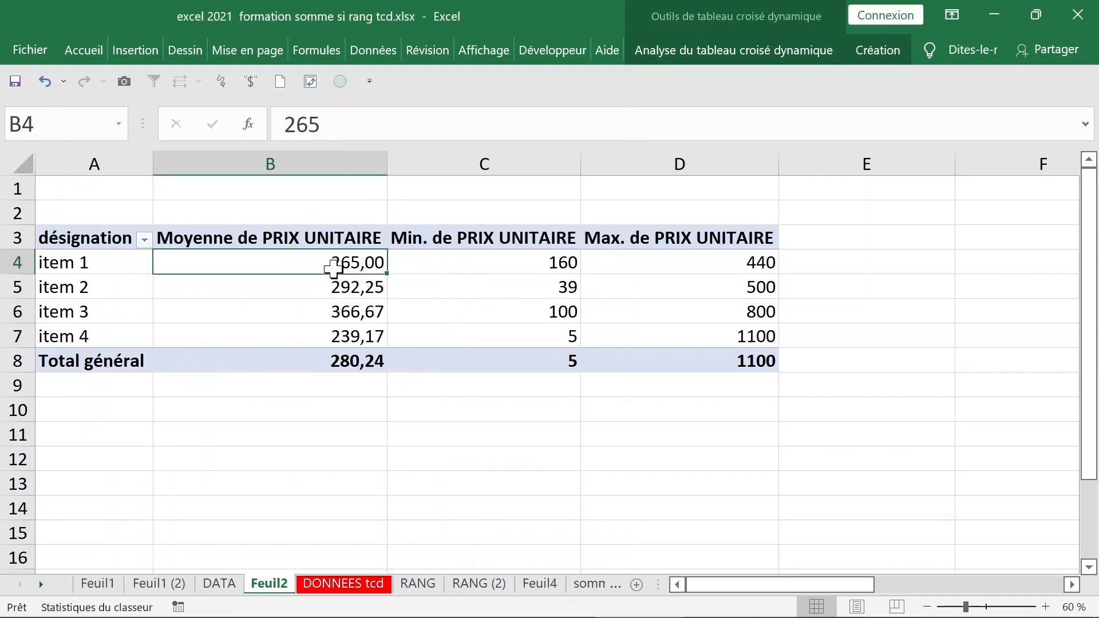
right_click(292, 261)
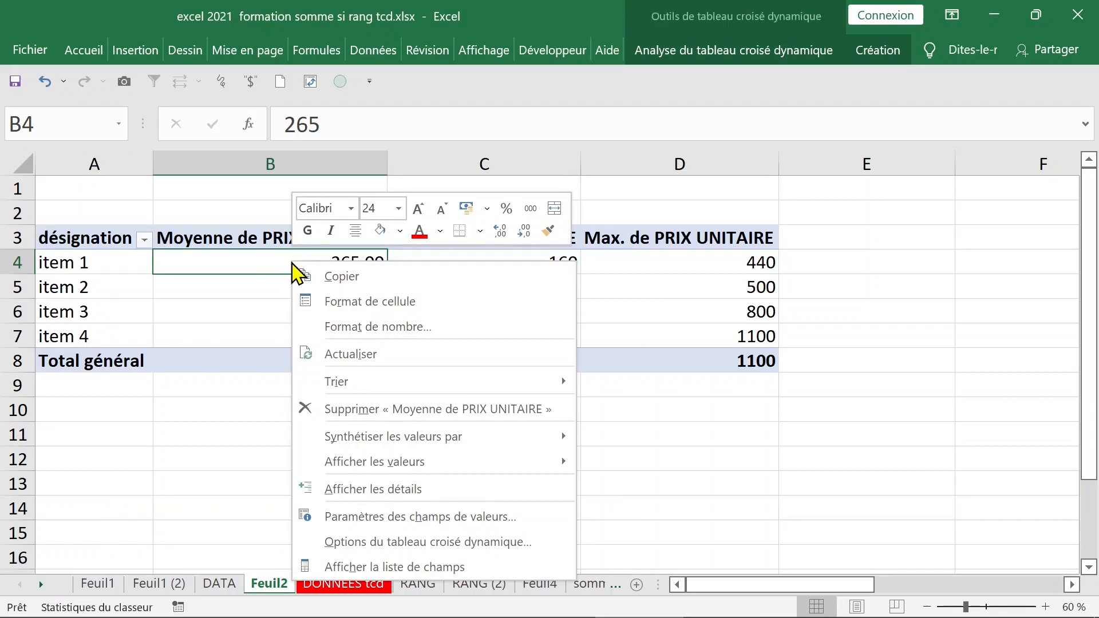
click(347, 328)
click(118, 171)
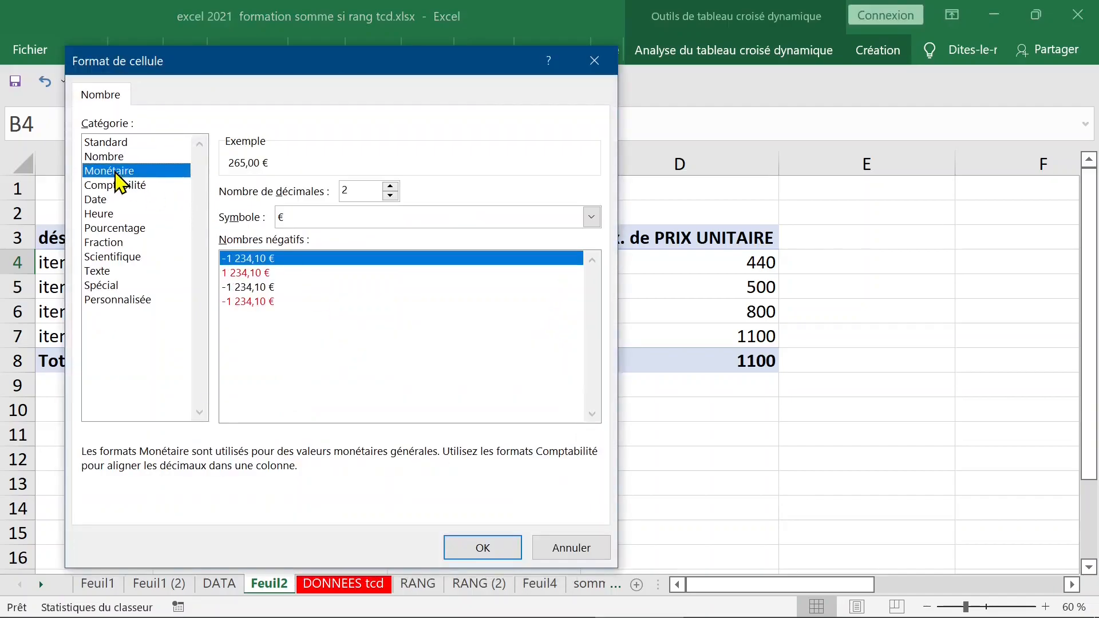
click(591, 217)
click(593, 218)
click(489, 551)
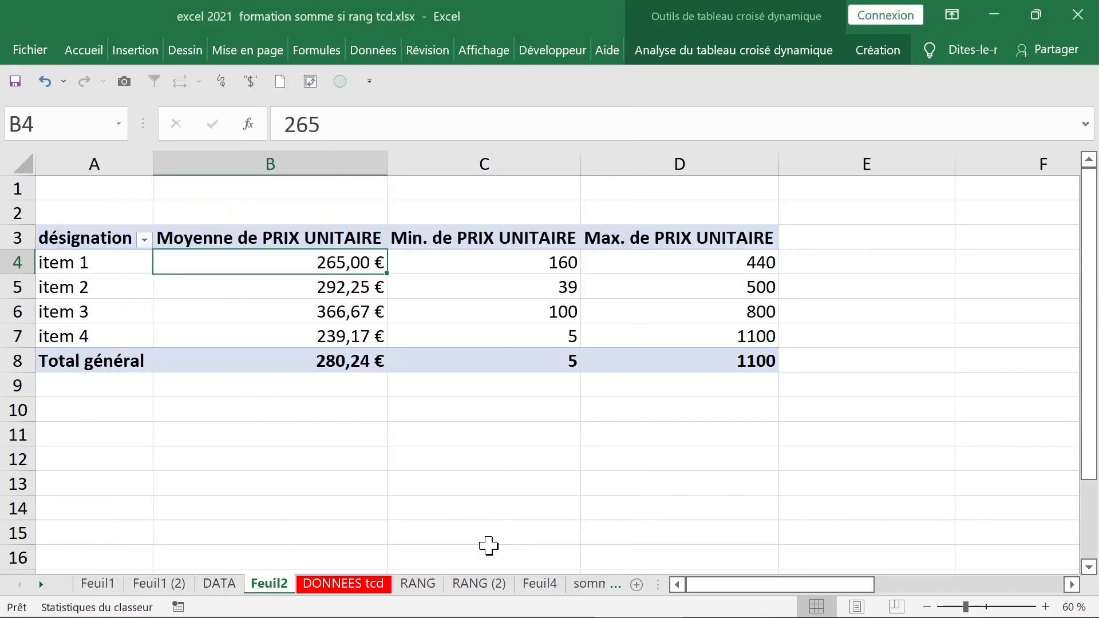
click(495, 263)
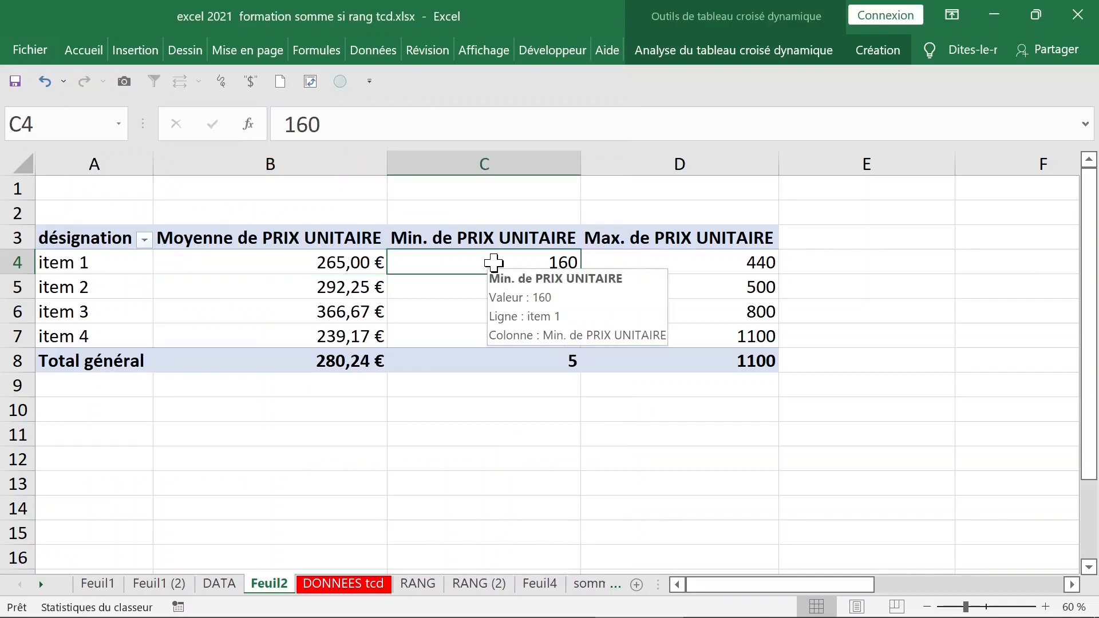
Apply euro currency format to the Min. de PRIX UNITAIRE column.
right_click(495, 263)
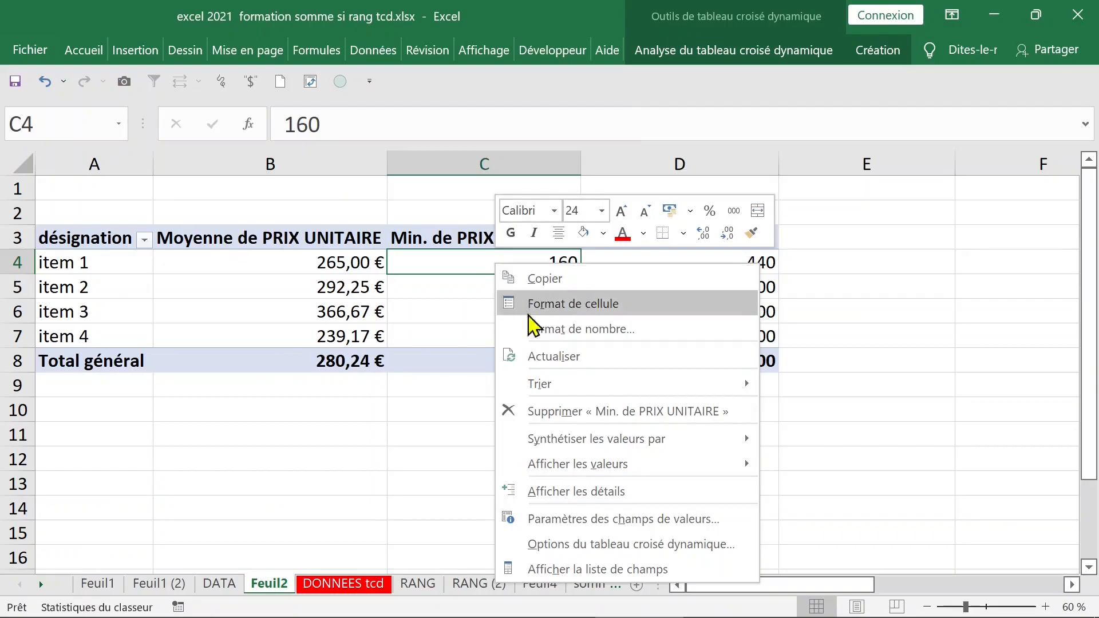
click(544, 334)
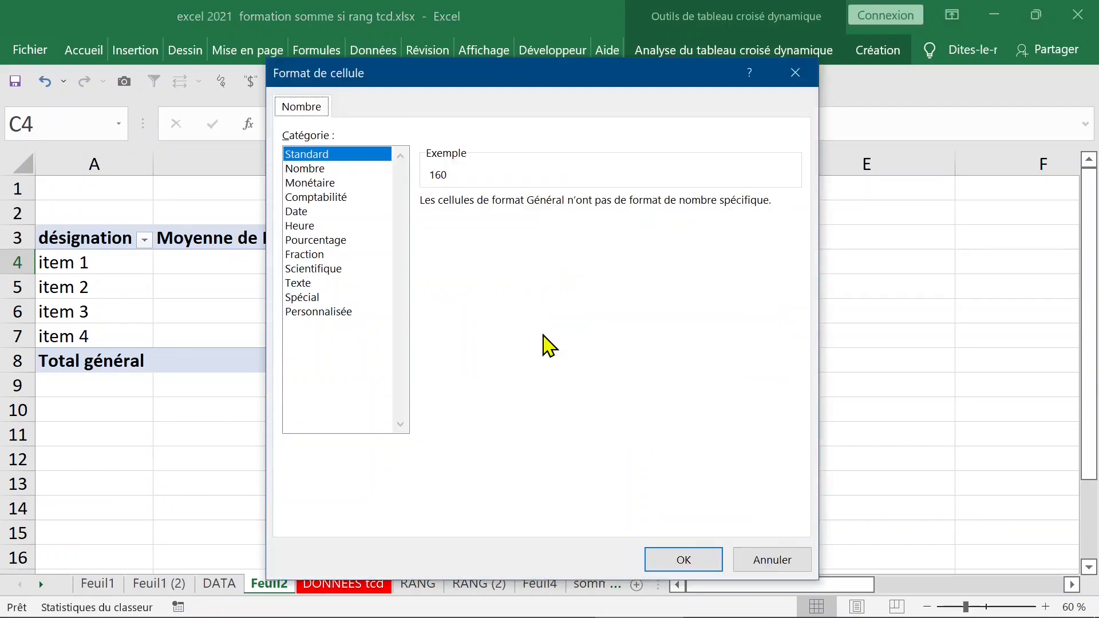
click(312, 184)
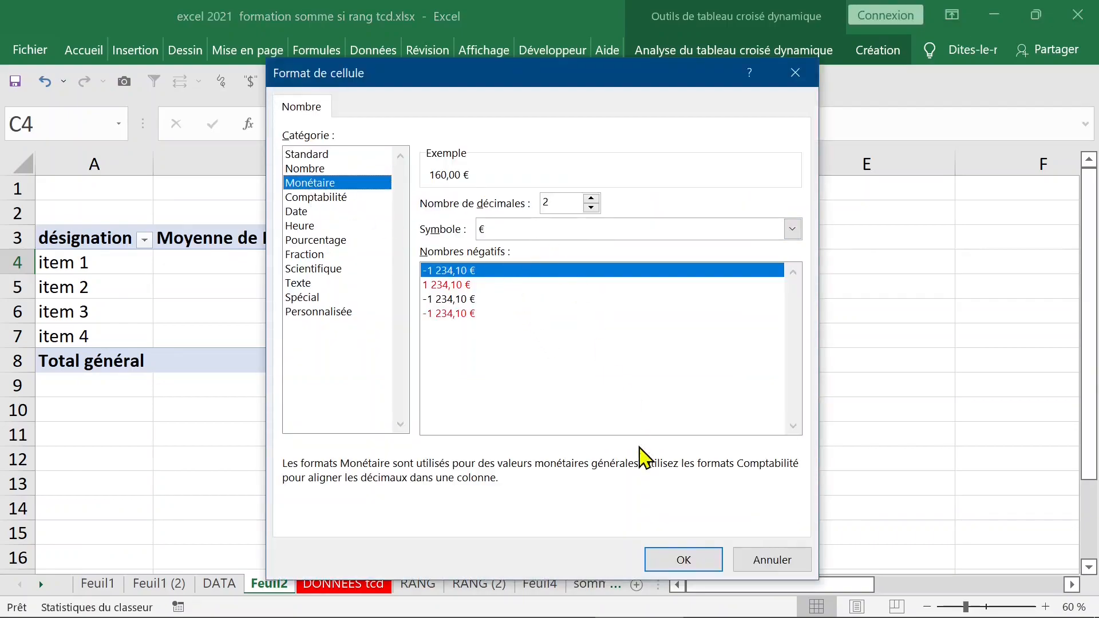
click(679, 560)
Apply euro currency format to the Max. de PRIX UNITAIRE column.
click(681, 264)
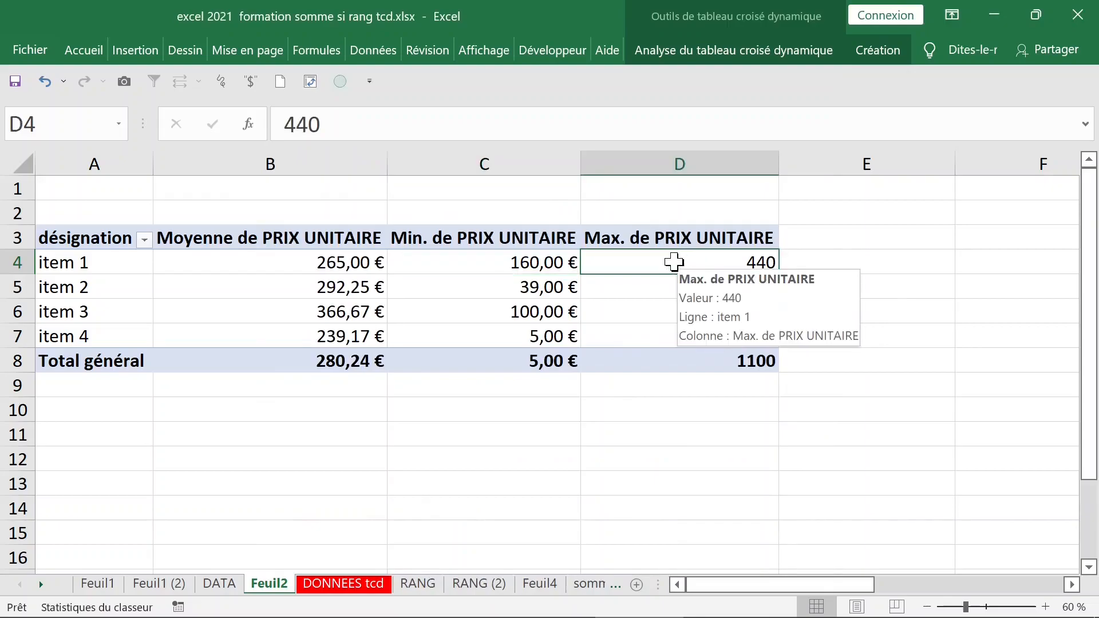
right_click(674, 264)
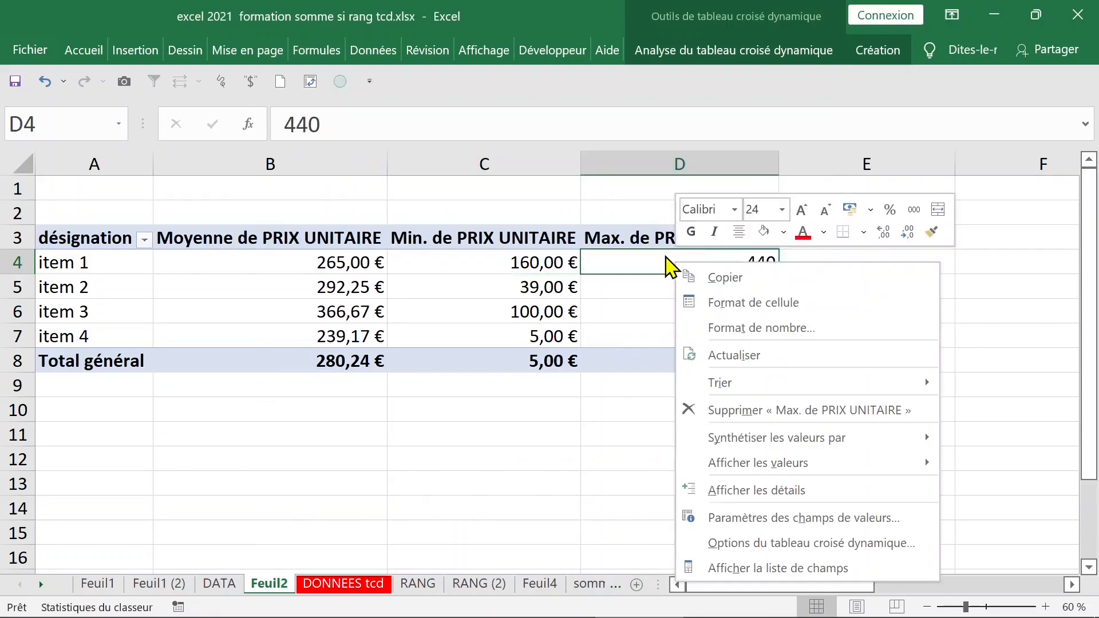
click(719, 328)
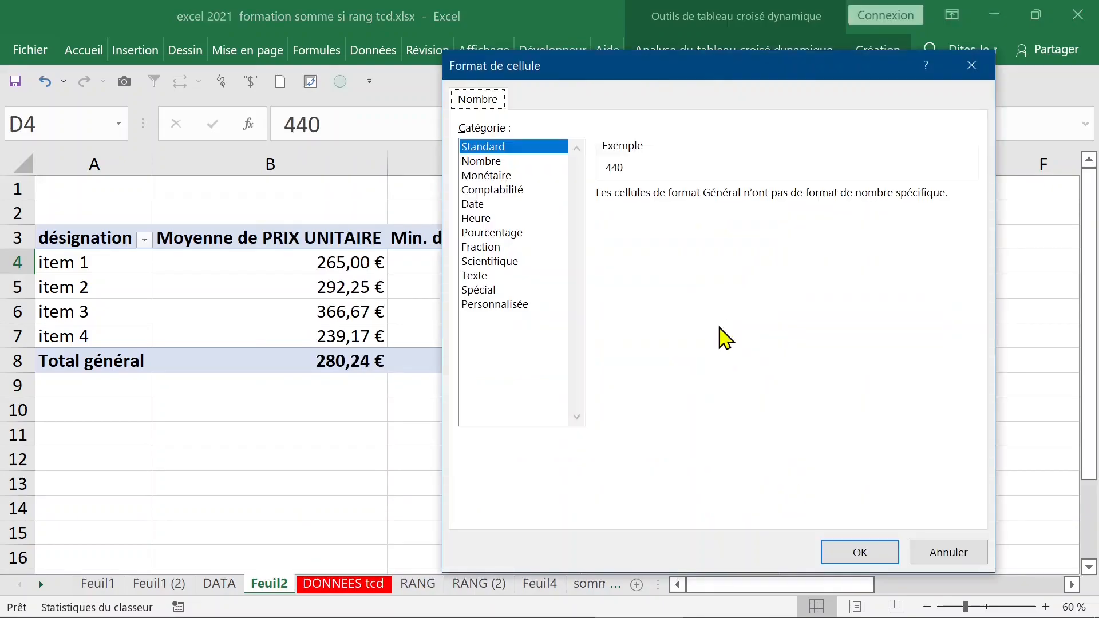
click(509, 176)
click(862, 551)
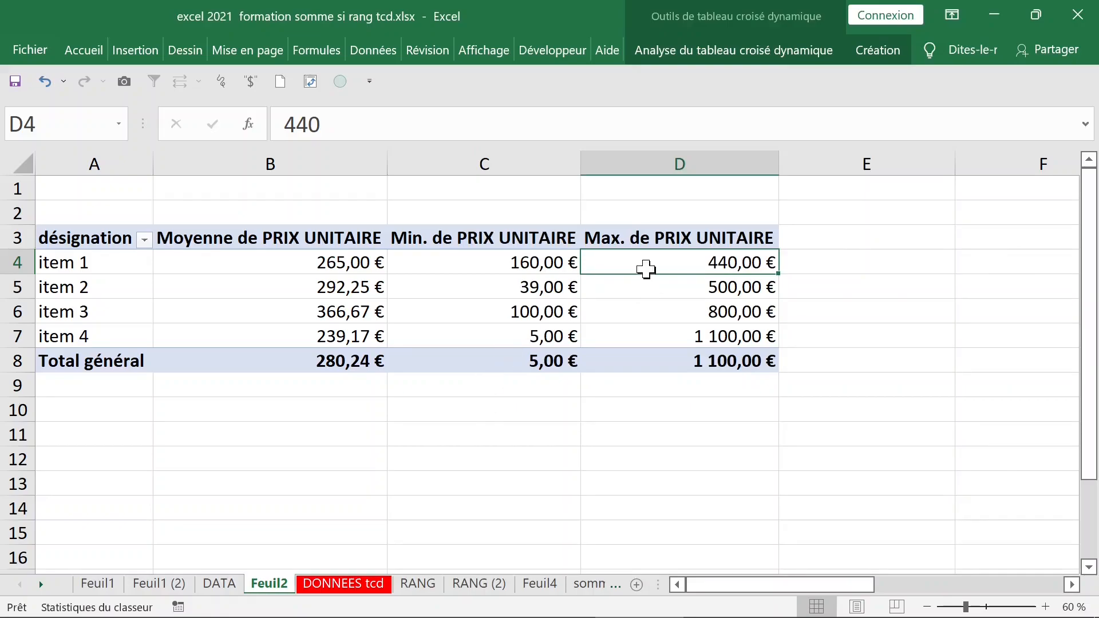
Add quantité to Valeurs, creating a Somme de quantité column (39, 28, 227, 133; total 427).
right_click(628, 265)
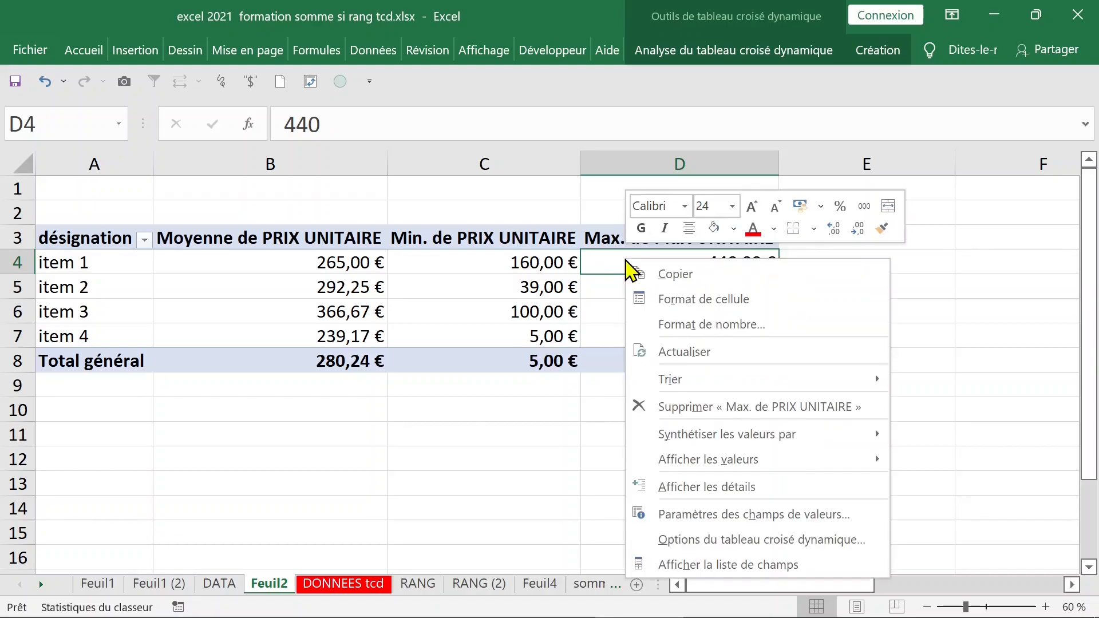
click(714, 571)
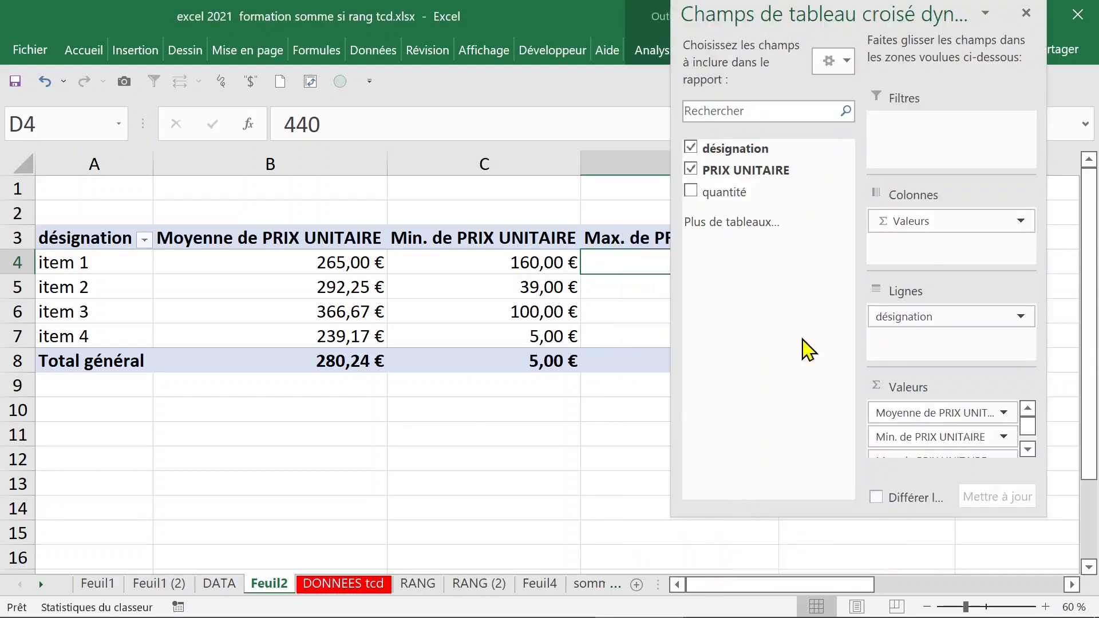
drag(731, 190, 895, 410)
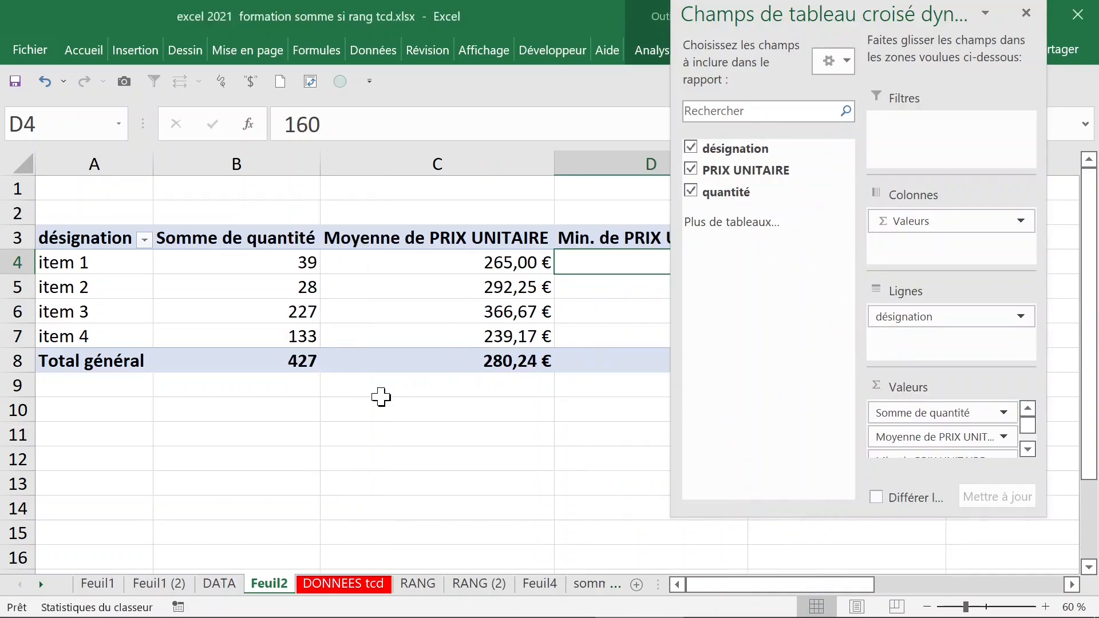
click(379, 391)
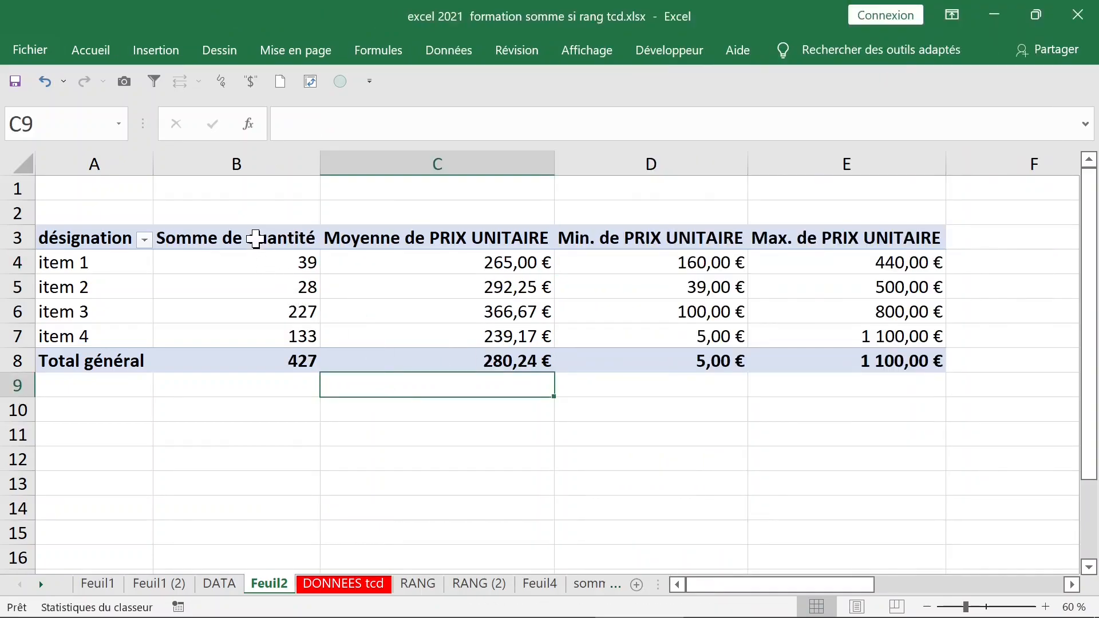
click(256, 261)
click(251, 240)
click(245, 255)
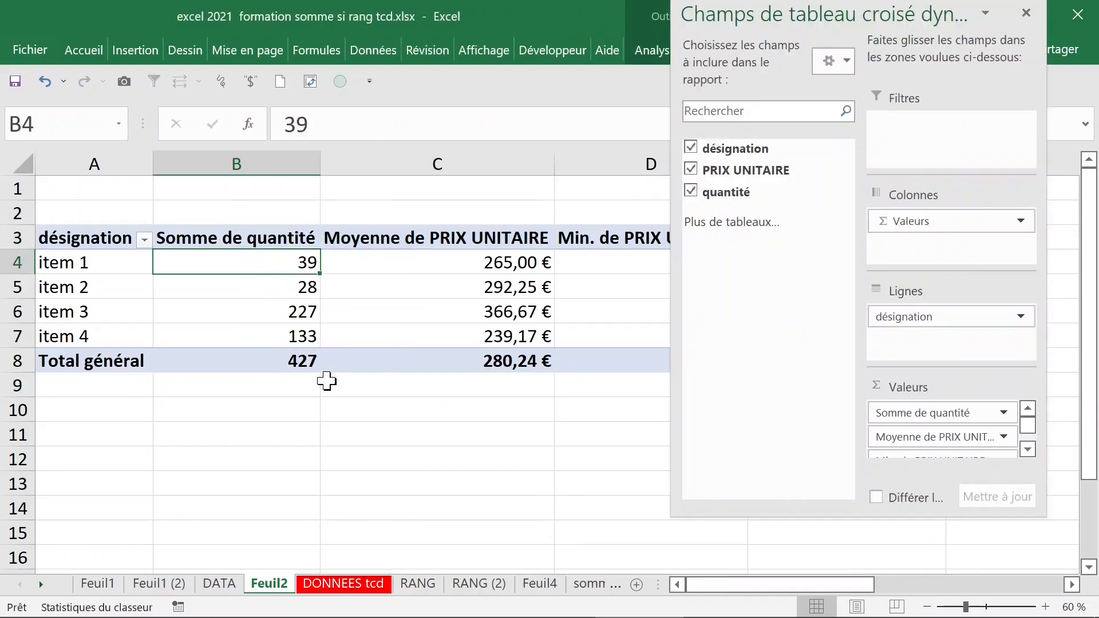
click(327, 402)
mouse_move(315, 324)
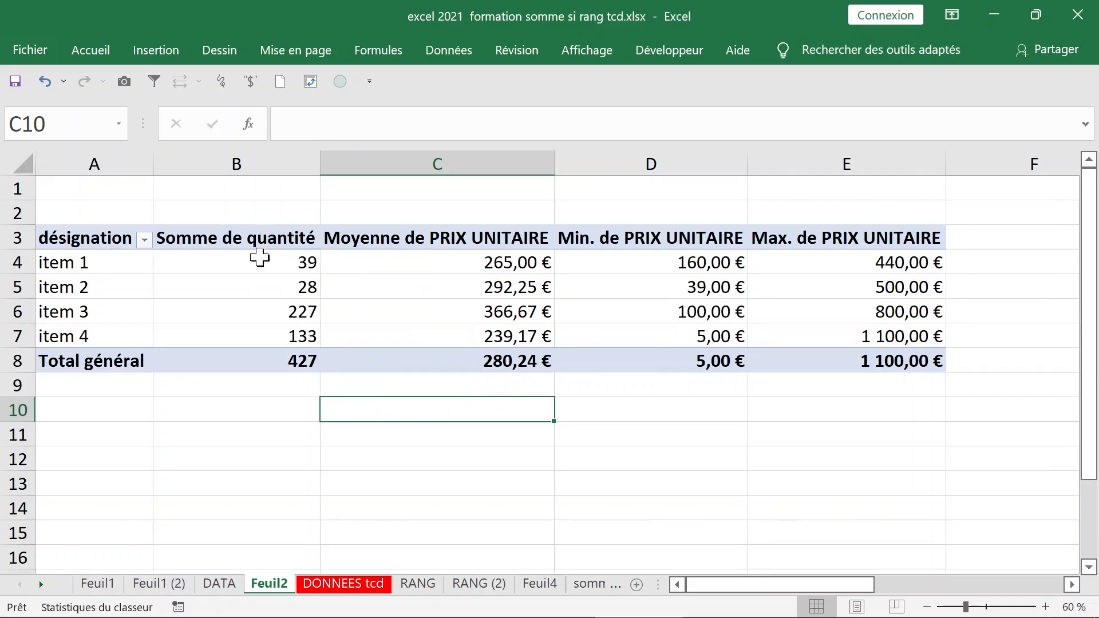
click(257, 256)
click(259, 240)
Try removing the value fields with Supprimer les valeurs, then undo it.
right_click(258, 241)
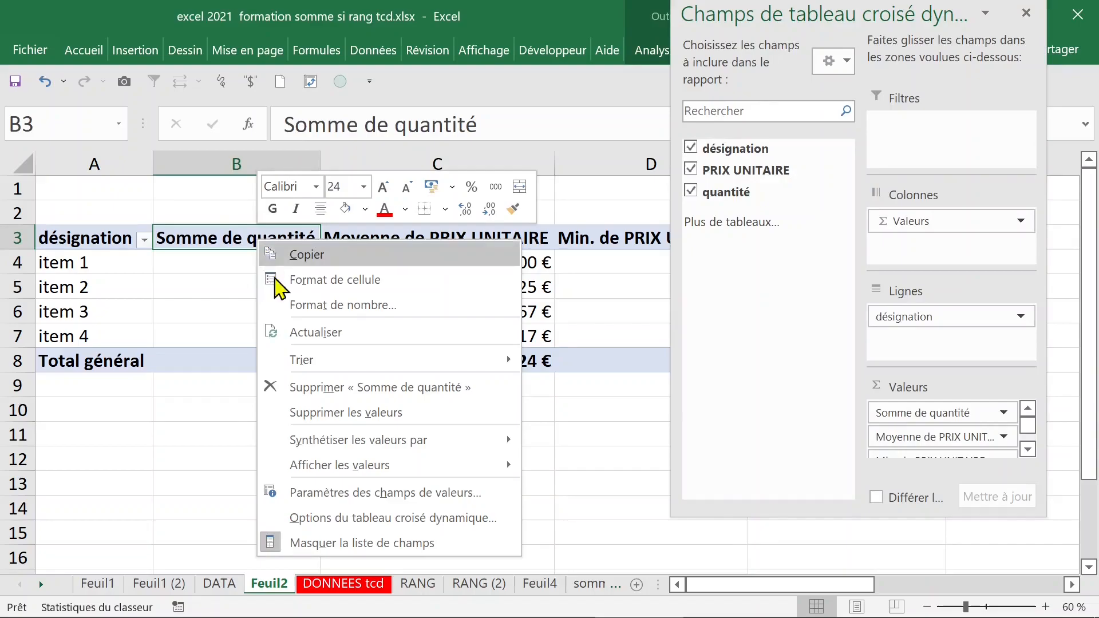
click(367, 421)
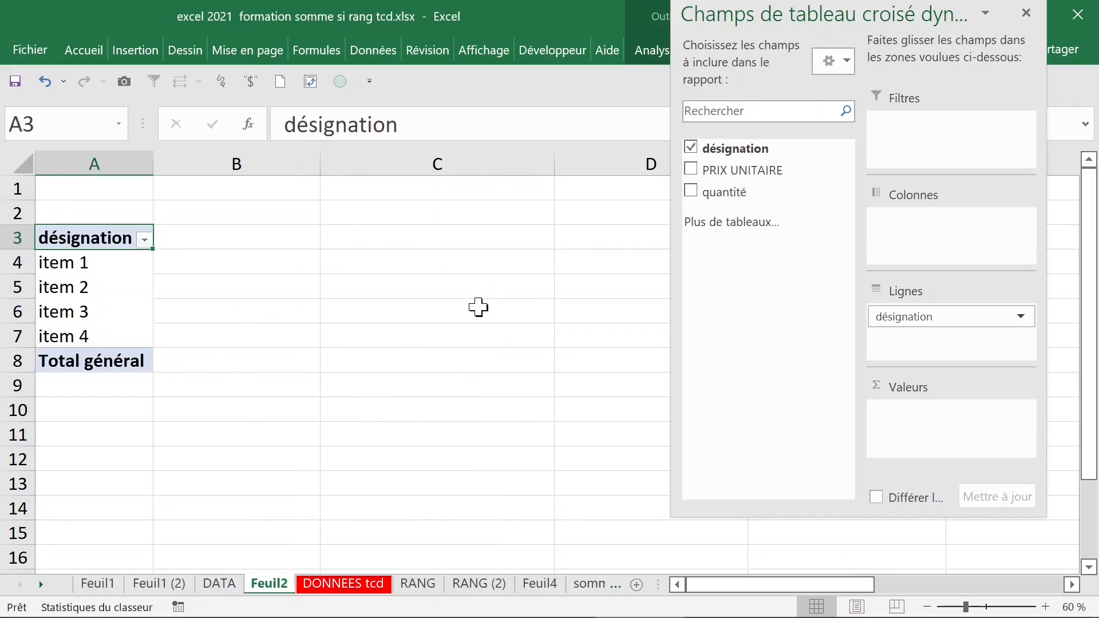
click(401, 280)
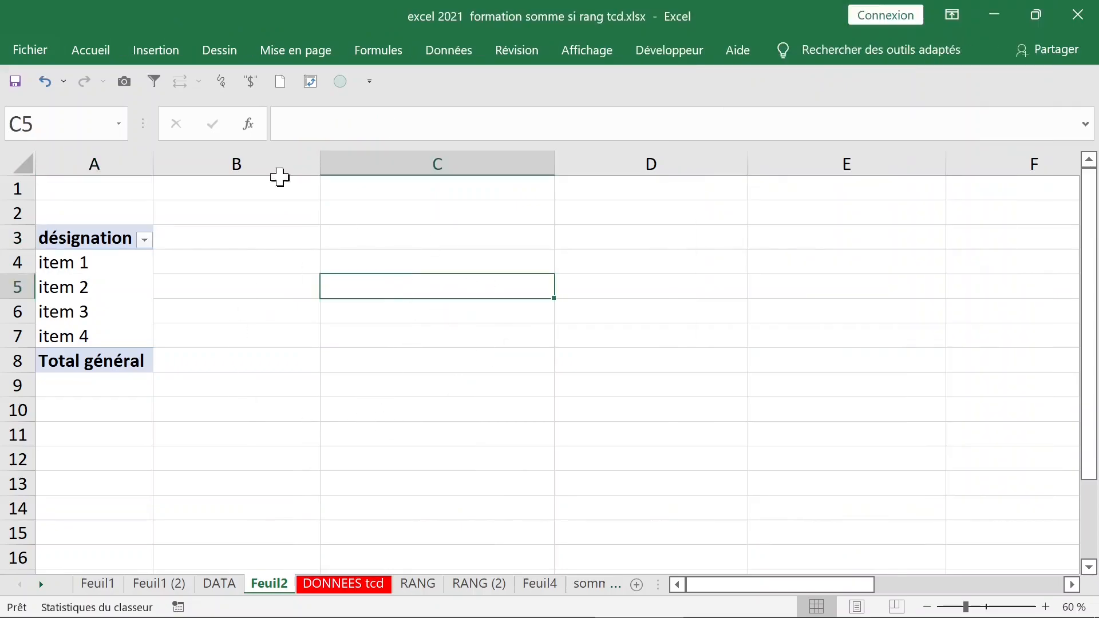
click(45, 82)
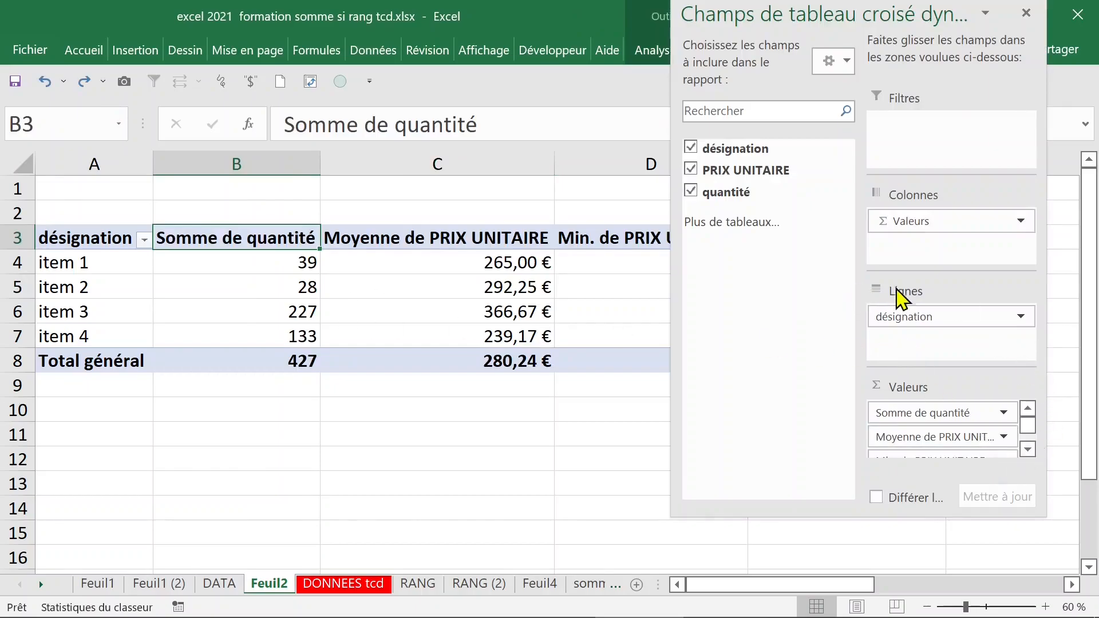
Drag Somme de quantité out of Valeurs, leaving only the euro price statistics.
click(691, 192)
click(691, 192)
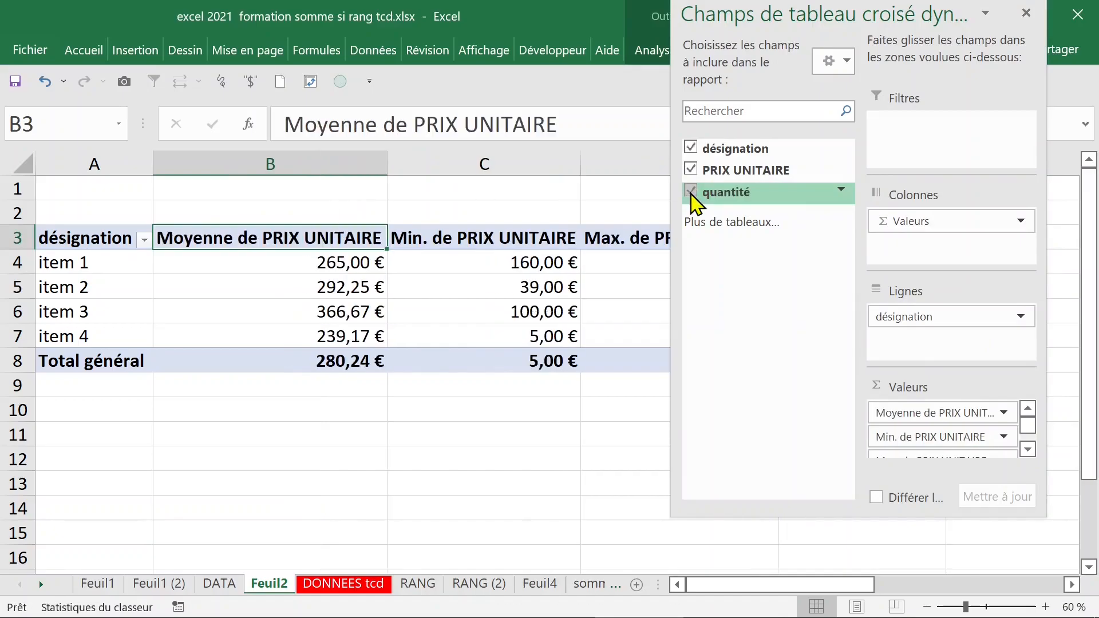
click(1028, 450)
click(1028, 449)
click(1029, 450)
drag(968, 449, 512, 424)
click(485, 420)
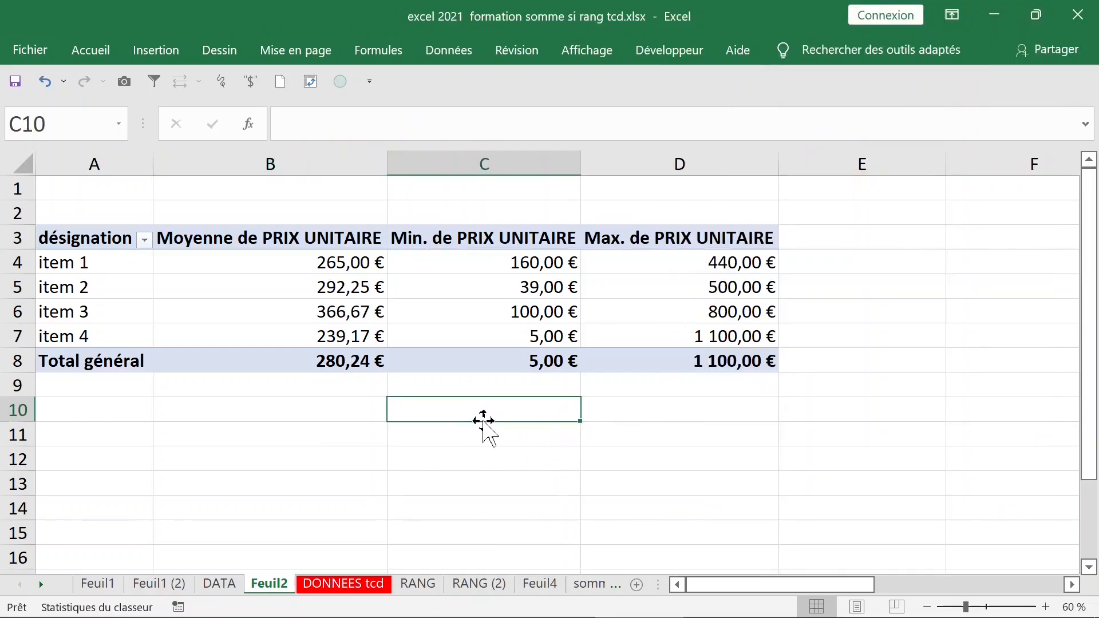
key(Down)
click(462, 283)
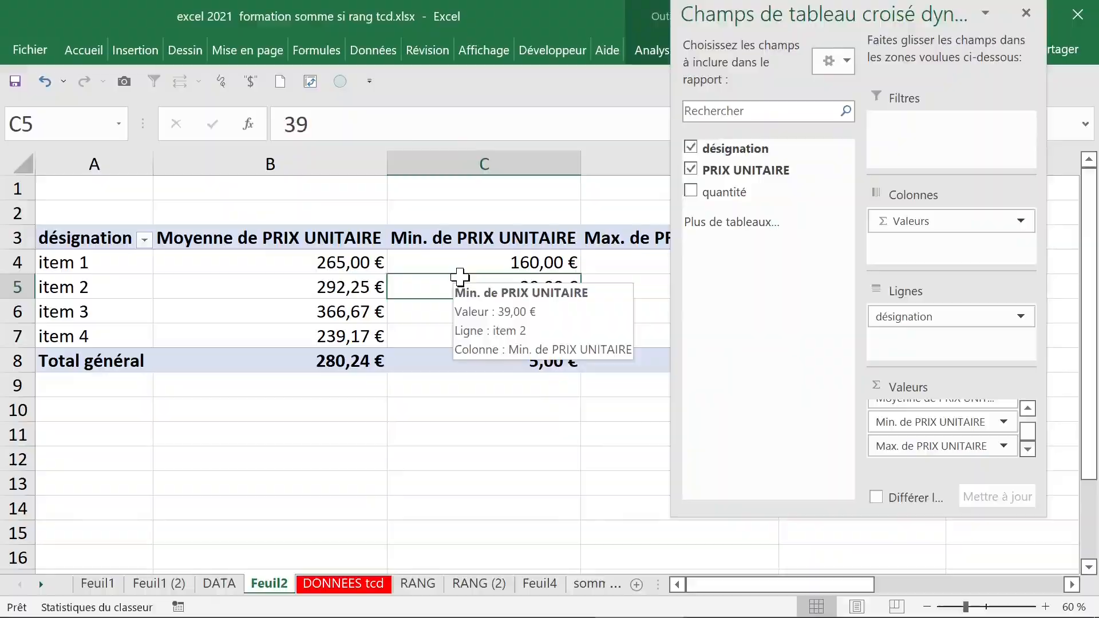